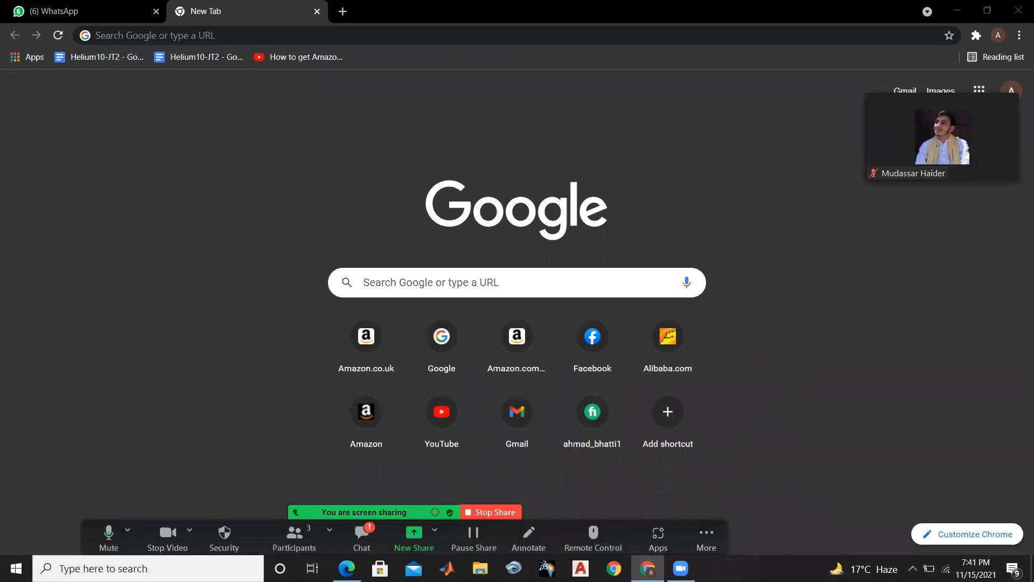
Check the Zoom meeting chat messages and the participants list, minimizing each window after viewing it
{"action": "mouse_move", "coordinate": [362, 553]}
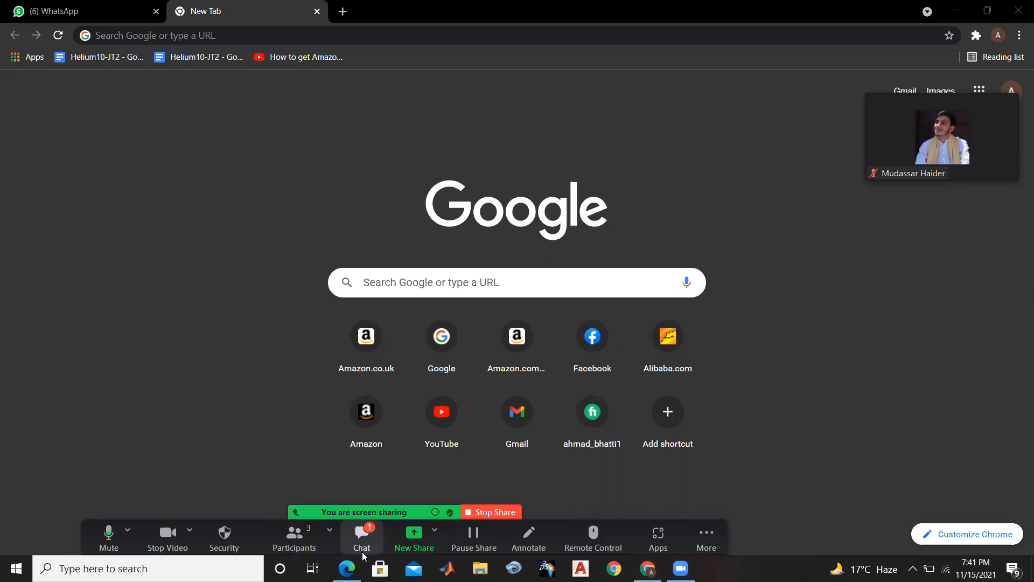
{"action": "left_click", "coordinate": [362, 547]}
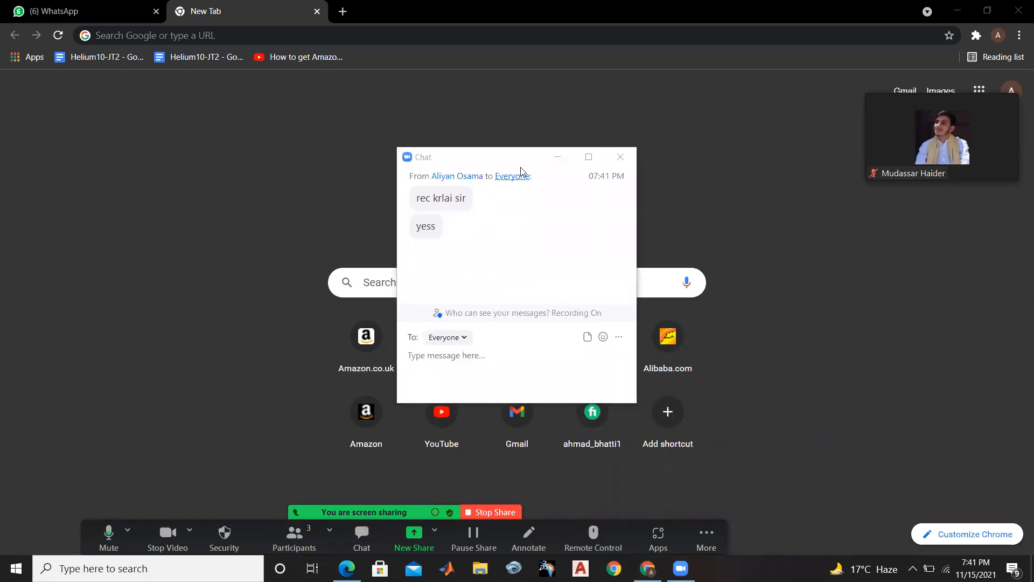
{"action": "left_click", "coordinate": [545, 160]}
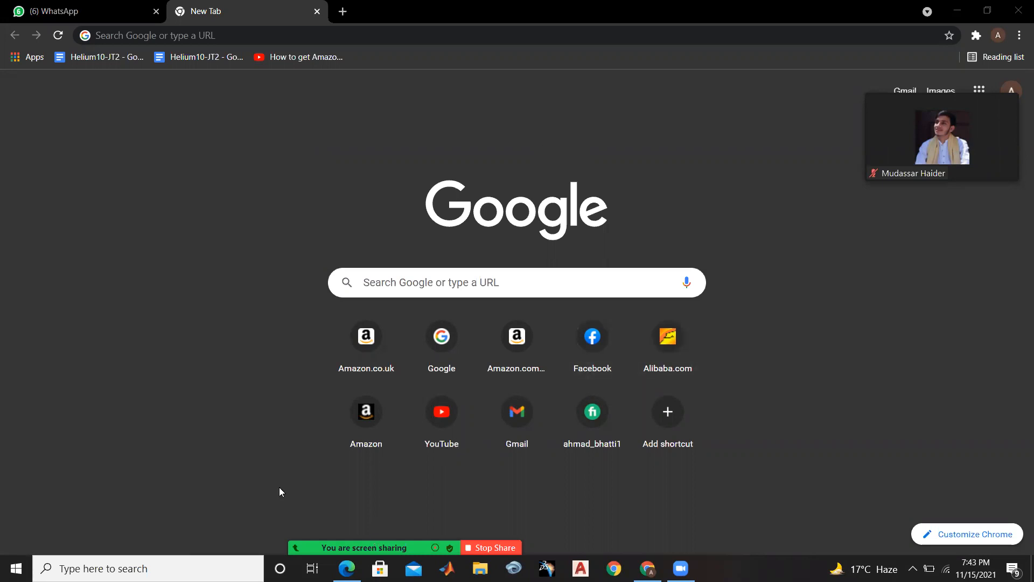
{"action": "mouse_move", "coordinate": [280, 489]}
{"action": "left_click", "coordinate": [292, 533]}
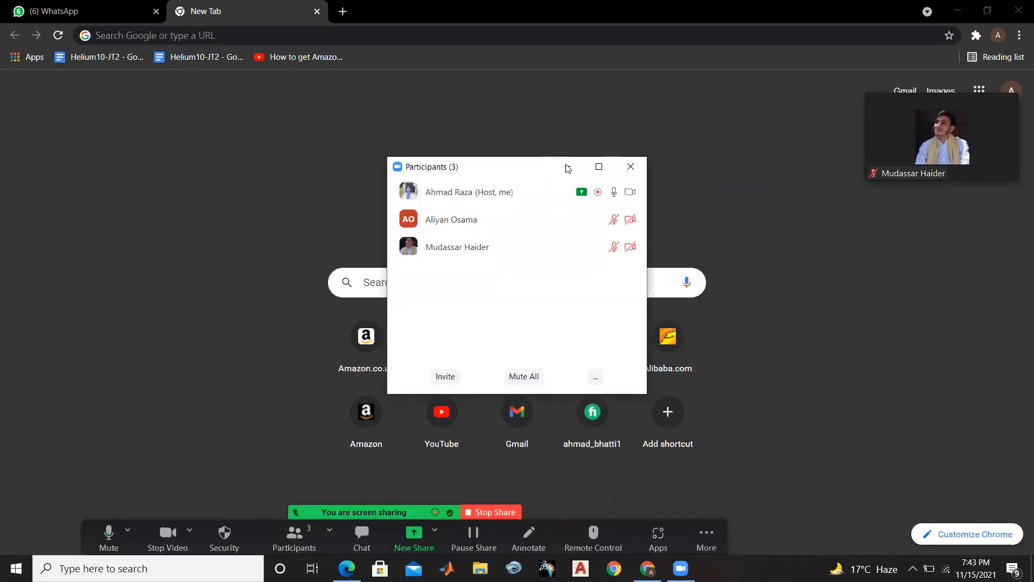
{"action": "left_click", "coordinate": [567, 167]}
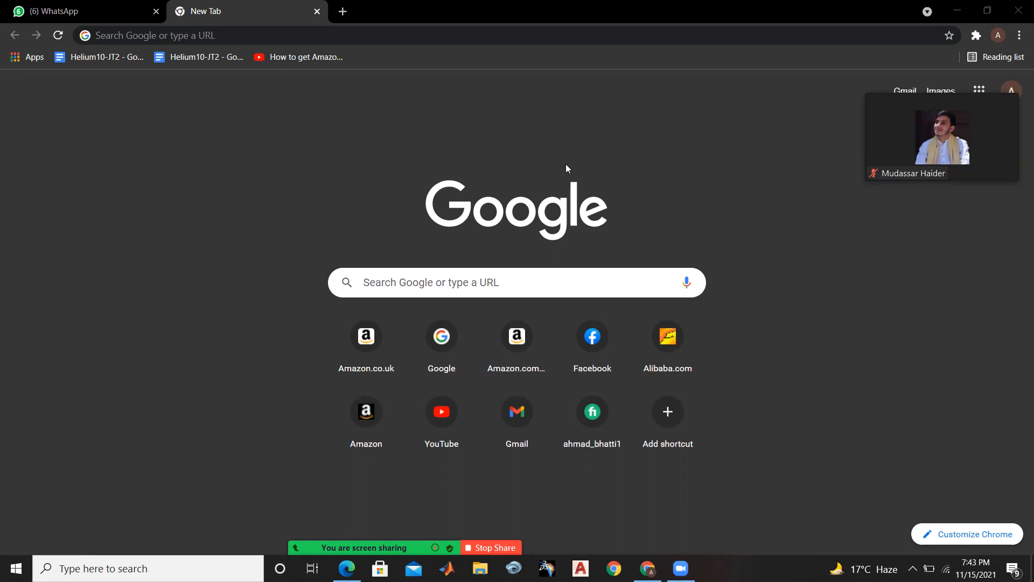
Open manychat.com in the browser and dismiss the Convert Channels announcement
{"action": "left_click", "coordinate": [468, 35]}
{"action": "type", "text": "may"}
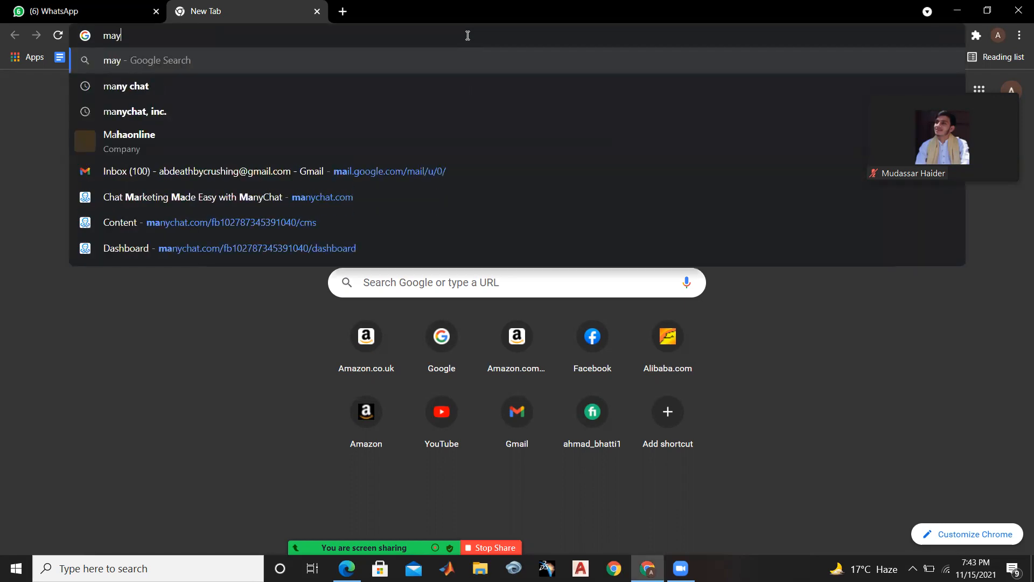
{"action": "type", "text": "nc"}
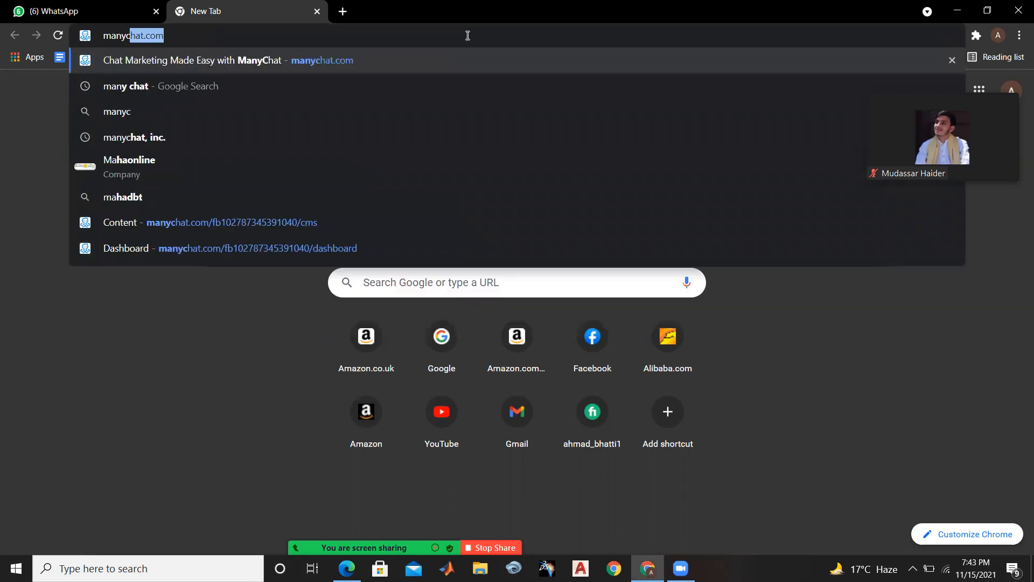
{"action": "key", "text": "Right"}
{"action": "key", "text": "Return"}
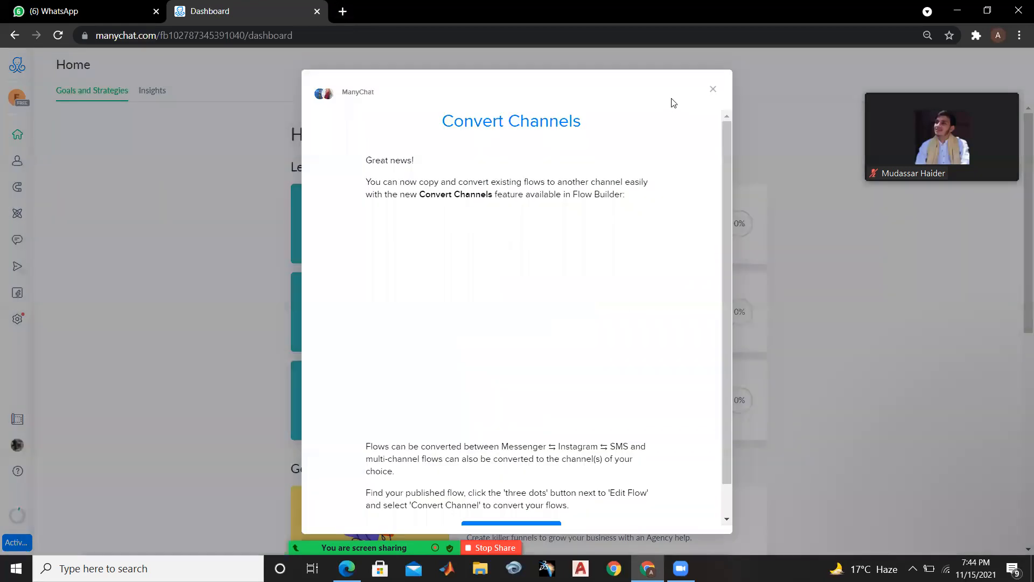
{"action": "left_click", "coordinate": [712, 90]}
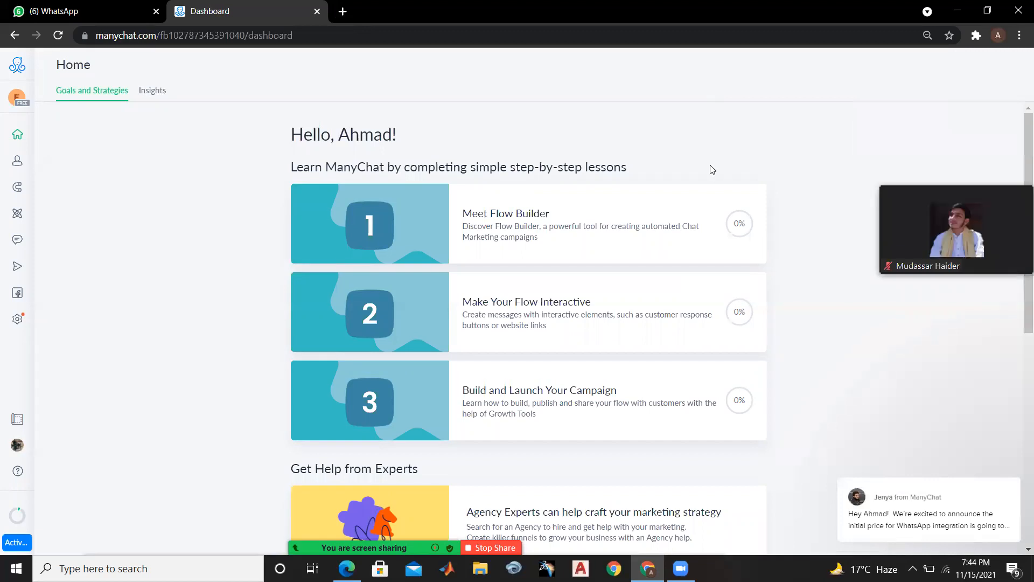
Log out of ManyChat from the account profile and open the site's sign-in page
{"action": "left_click", "coordinate": [18, 447]}
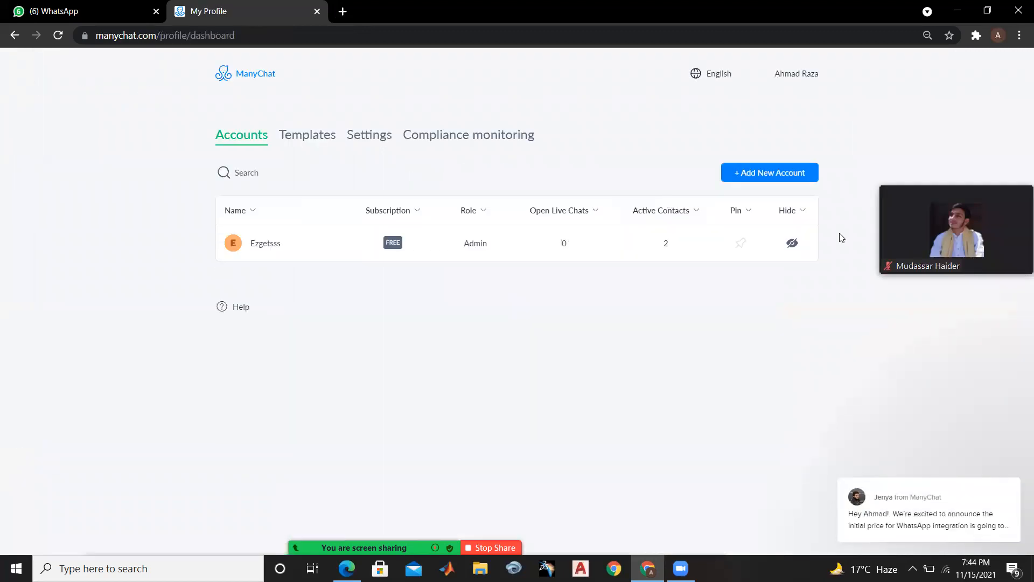
{"action": "left_click", "coordinate": [792, 76]}
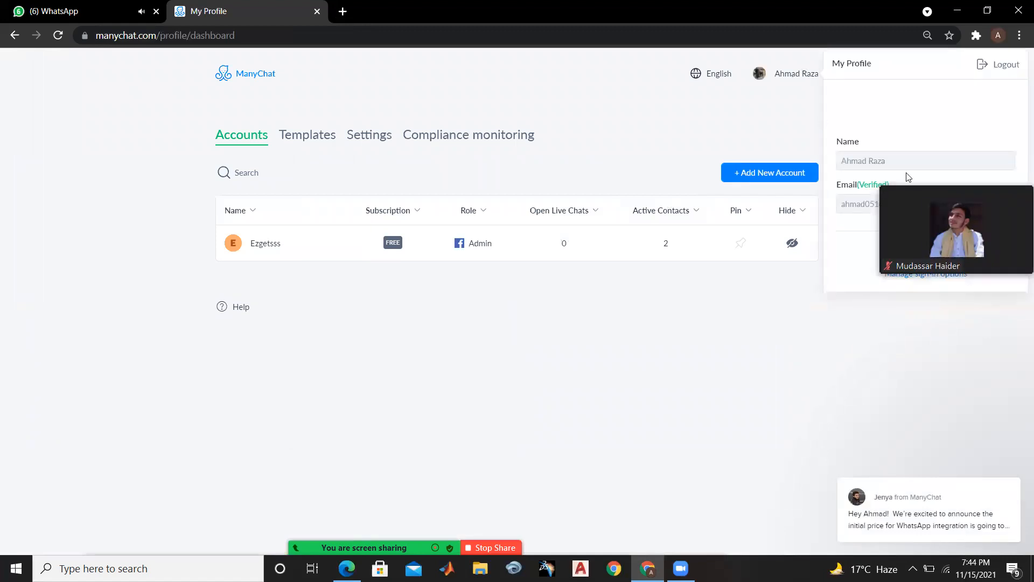
{"action": "left_click_drag", "start_coordinate": [963, 212], "coordinate": [917, 376]}
{"action": "left_click", "coordinate": [985, 66]}
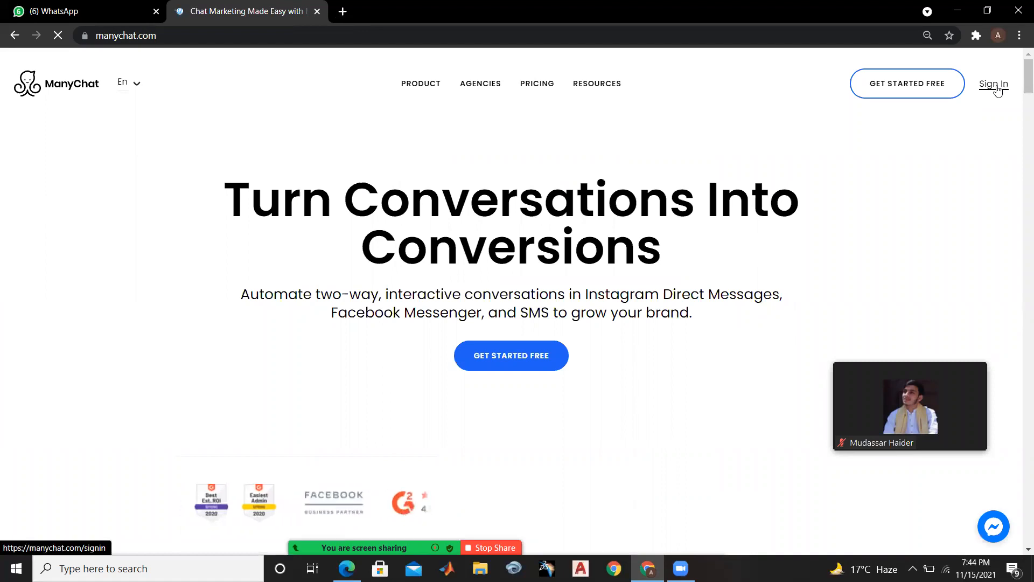
{"action": "left_click", "coordinate": [995, 85]}
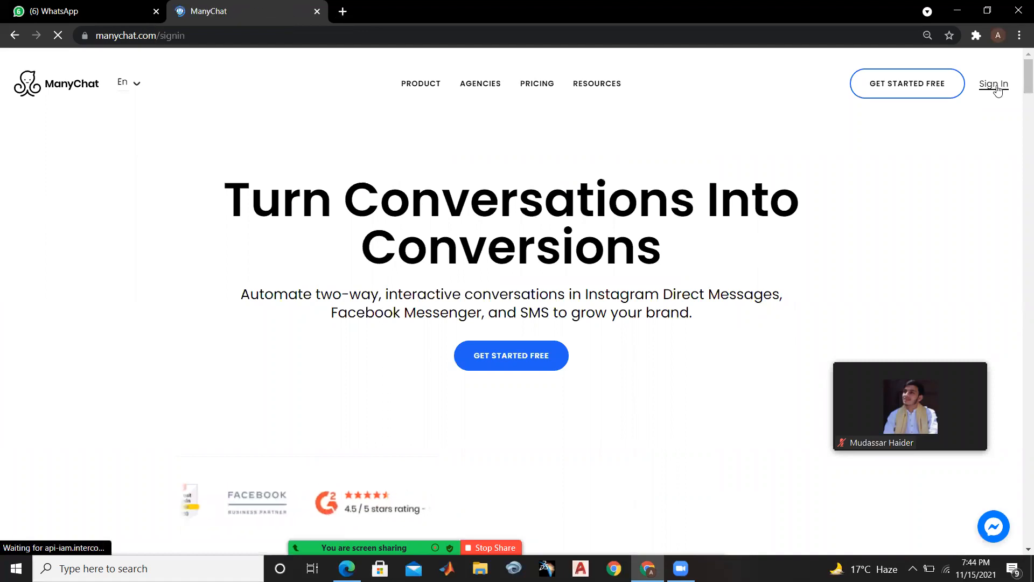
Open facebook.com in a new browser tab
{"action": "left_click", "coordinate": [343, 11]}
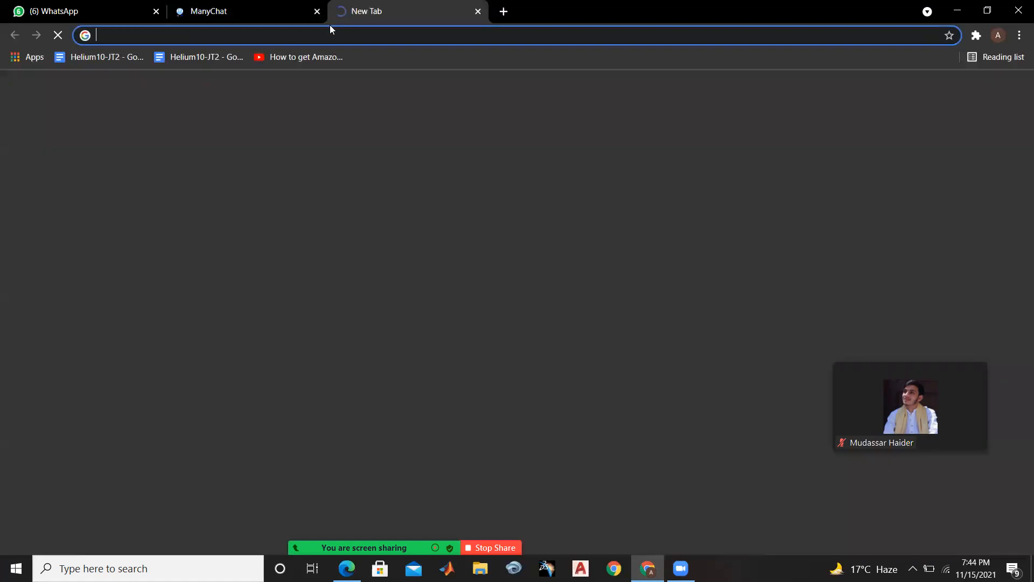
{"action": "left_click", "coordinate": [329, 31]}
{"action": "type", "text": "fface"}
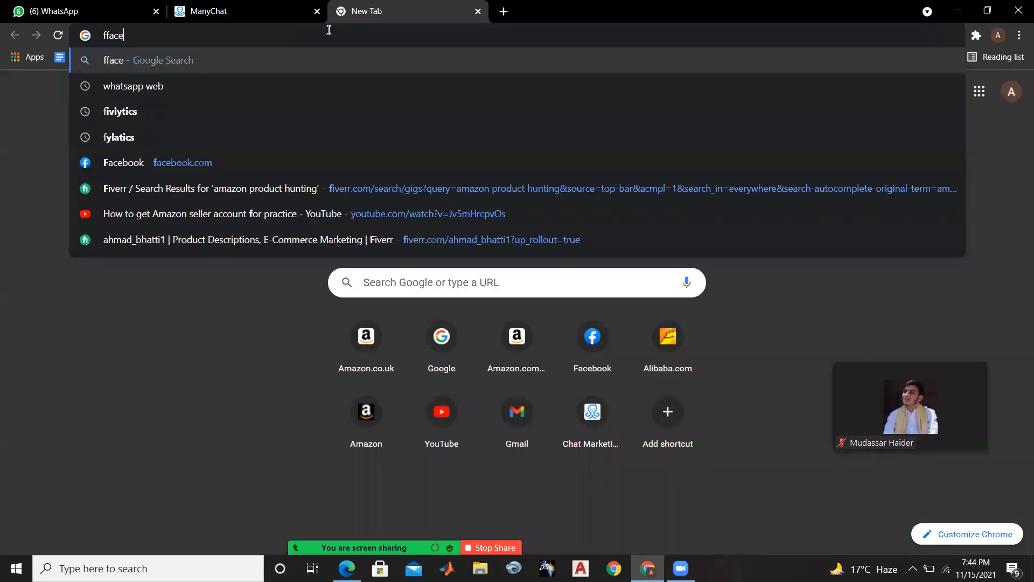
{"action": "key", "text": "BackSpace"}
{"action": "key", "text": "BackSpace"}
{"action": "key", "text": "BackSpace"}
{"action": "type", "text": "ace"}
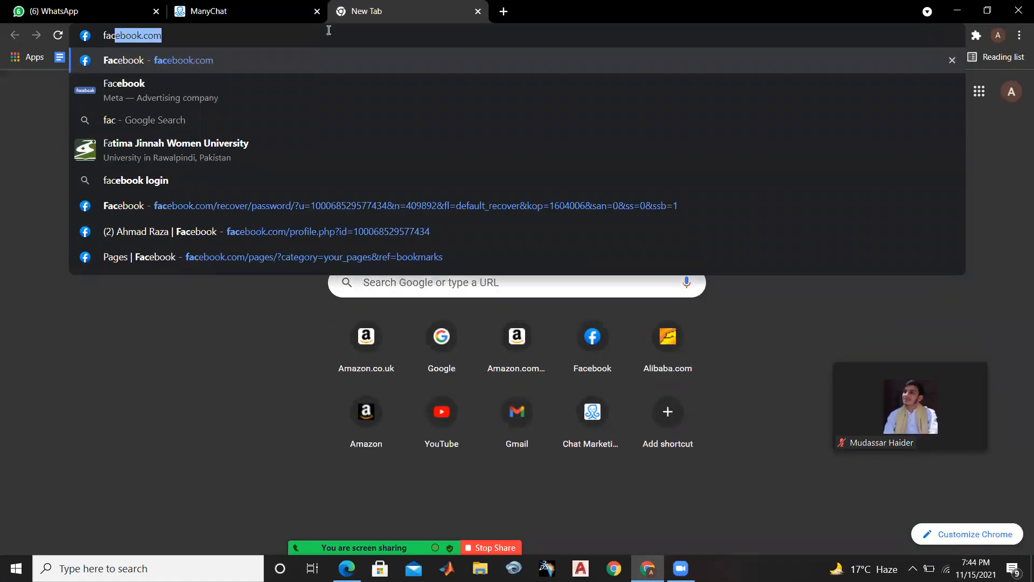
{"action": "key", "text": "Return"}
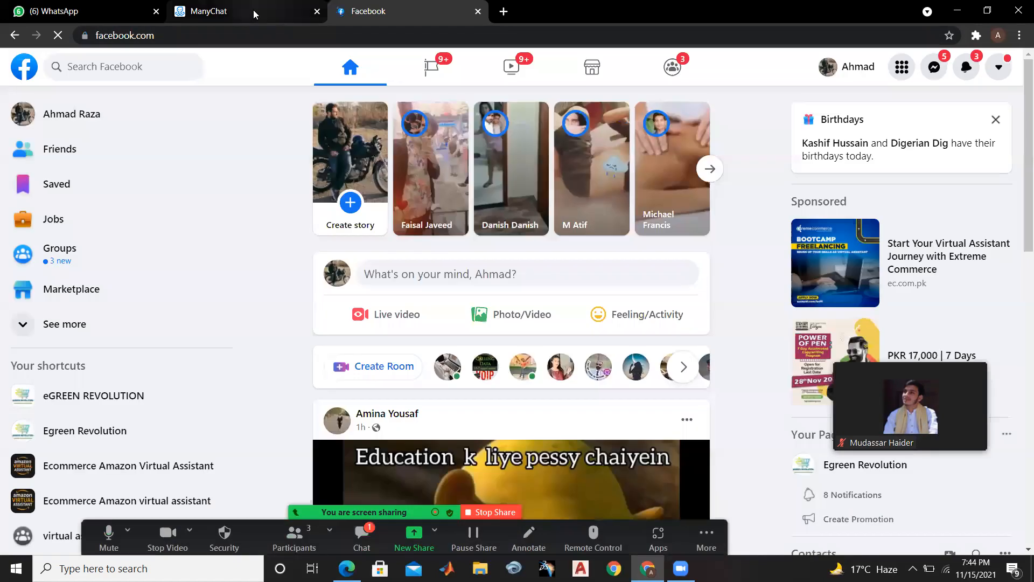
Return to the ManyChat sign-in page and sign in with Facebook, declining the Instagram insights access request
{"action": "left_click", "coordinate": [255, 15]}
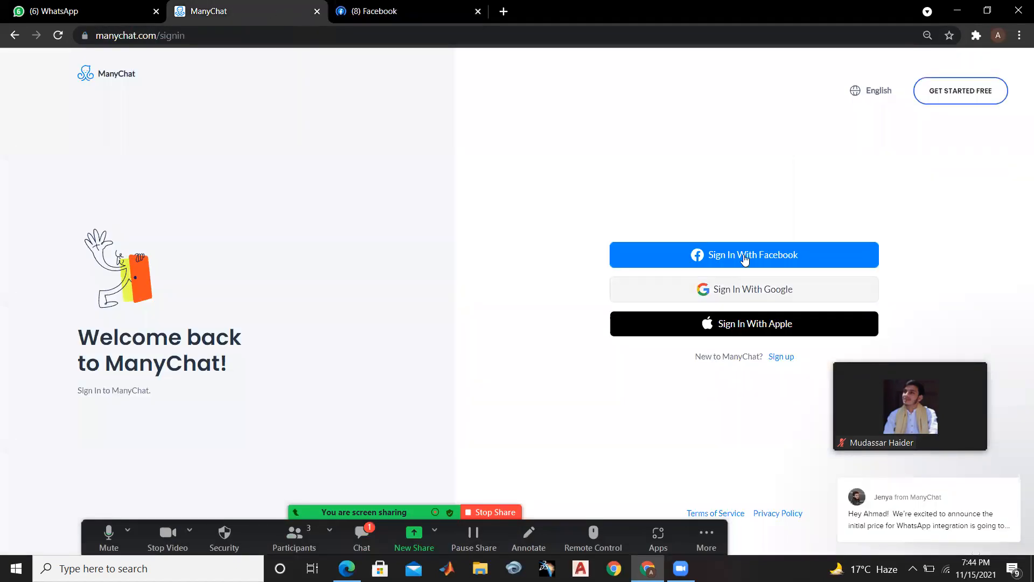
{"action": "left_click", "coordinate": [745, 260]}
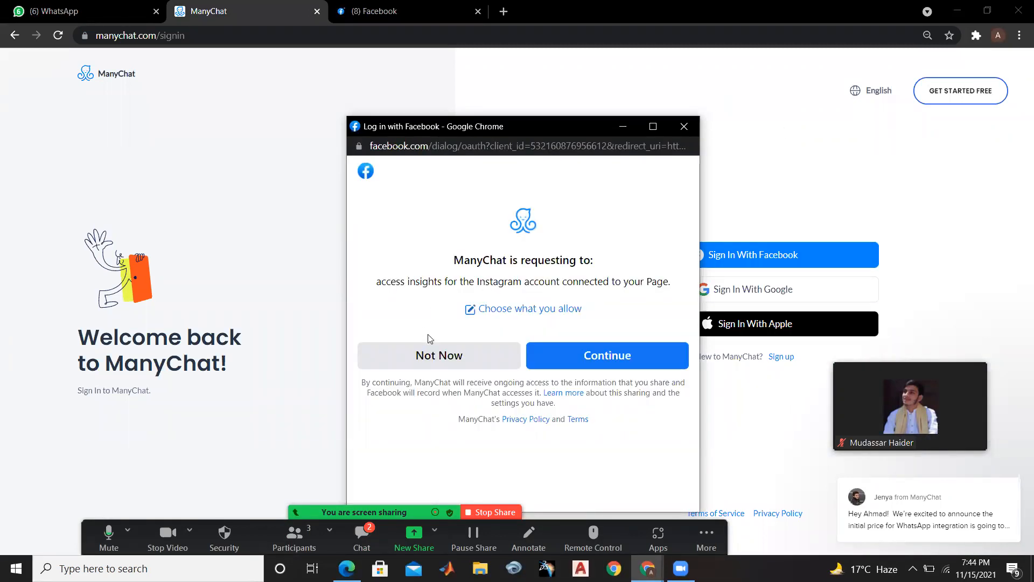
{"action": "left_click", "coordinate": [433, 349]}
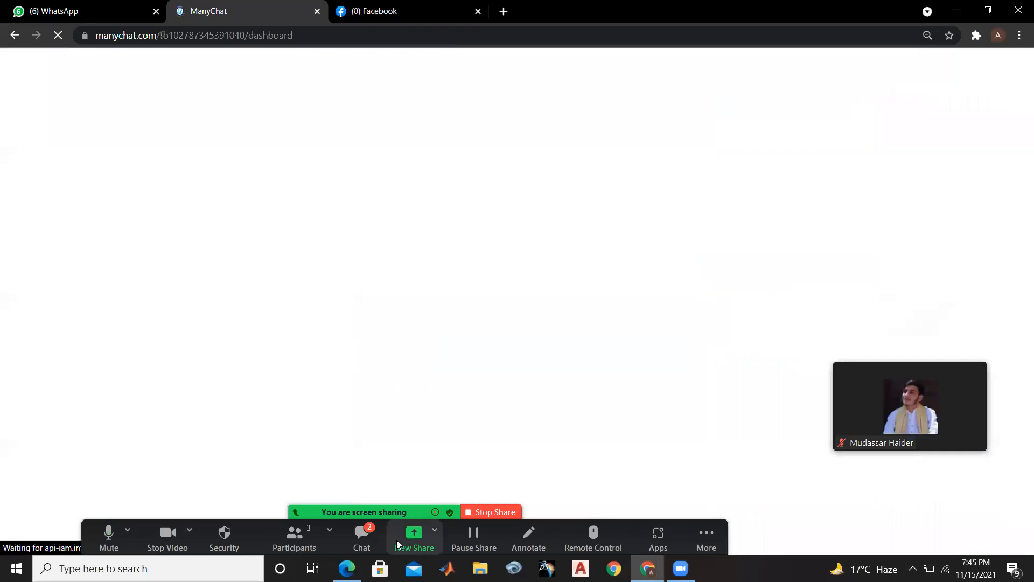
Read the new messages in the Zoom meeting chat and minimize the chat window
{"action": "left_click", "coordinate": [369, 534]}
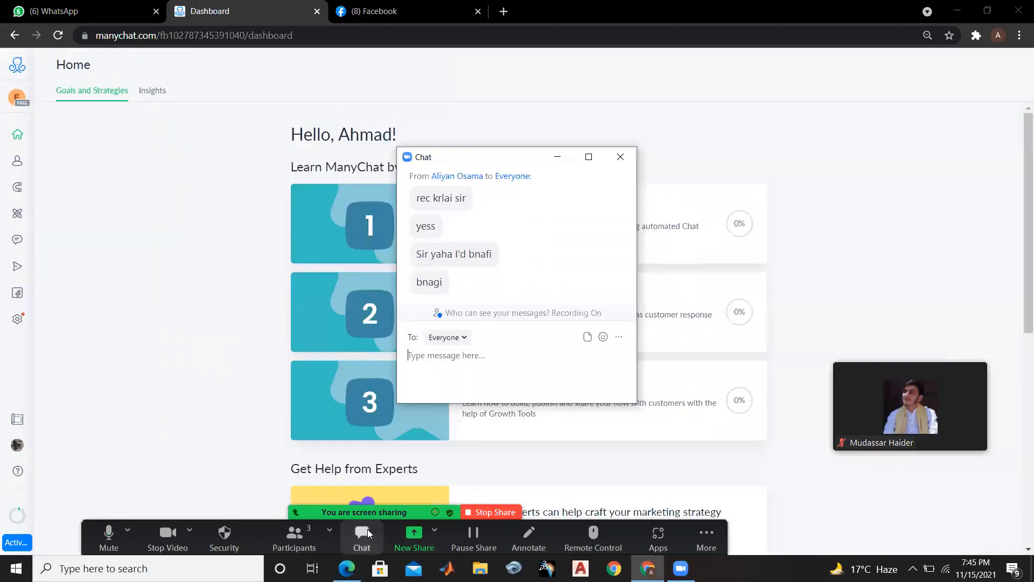
{"action": "left_click", "coordinate": [555, 157]}
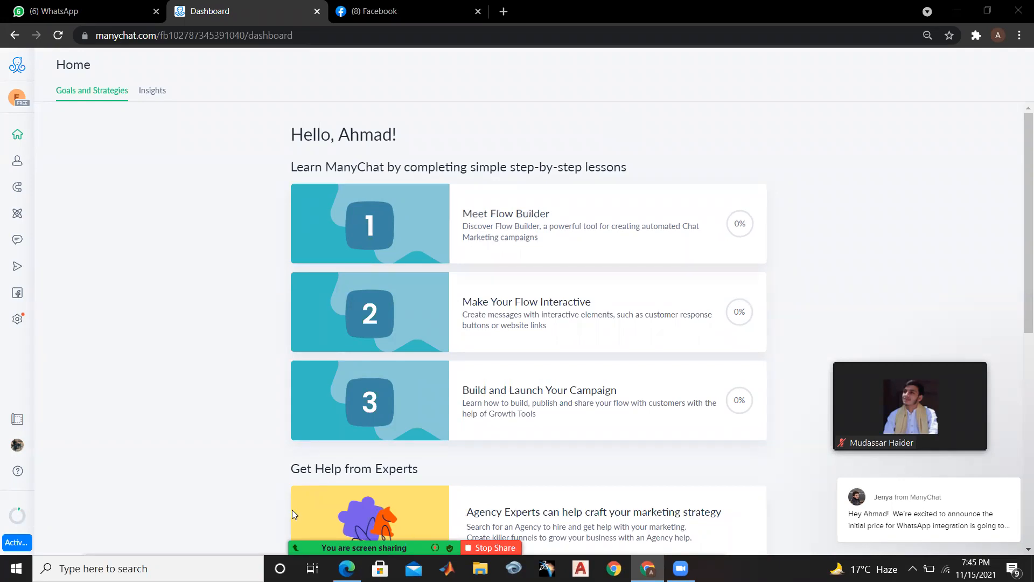
{"action": "mouse_move", "coordinate": [294, 513]}
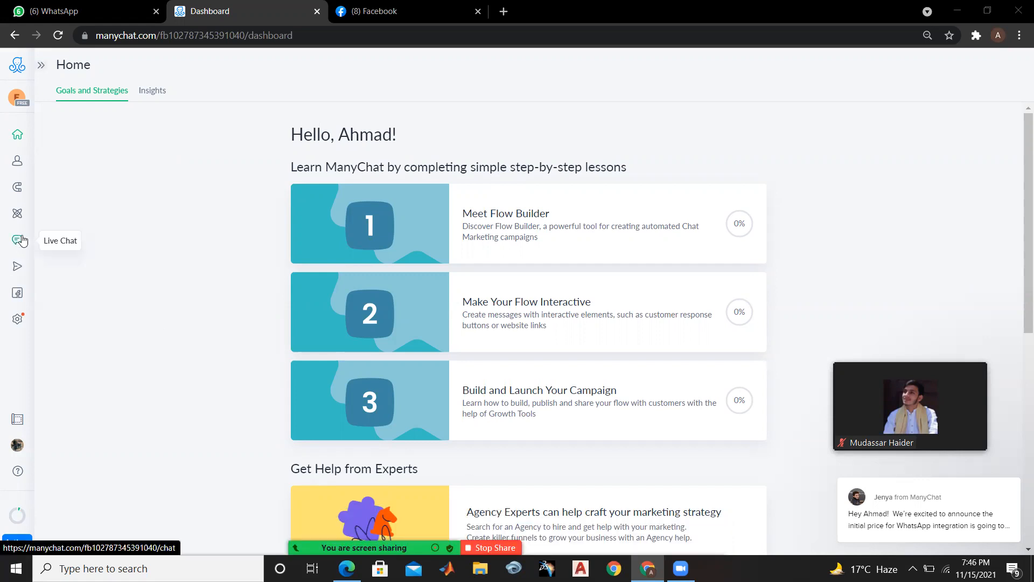
Open ManyChat's Automation section and review the list of existing flows, moving the meeting video thumbnail out of the way
{"action": "mouse_move", "coordinate": [19, 277]}
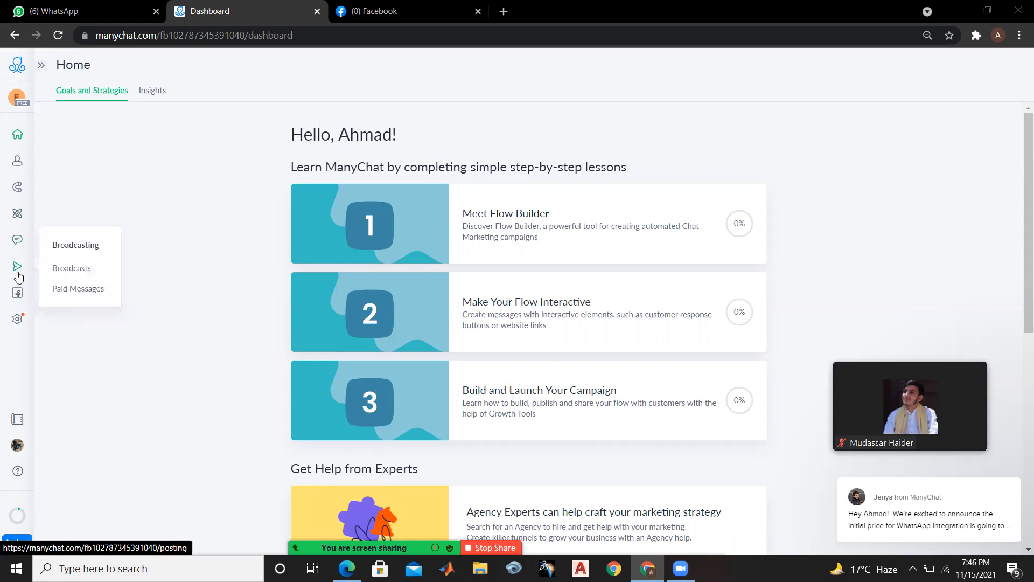
{"action": "left_click", "coordinate": [18, 216]}
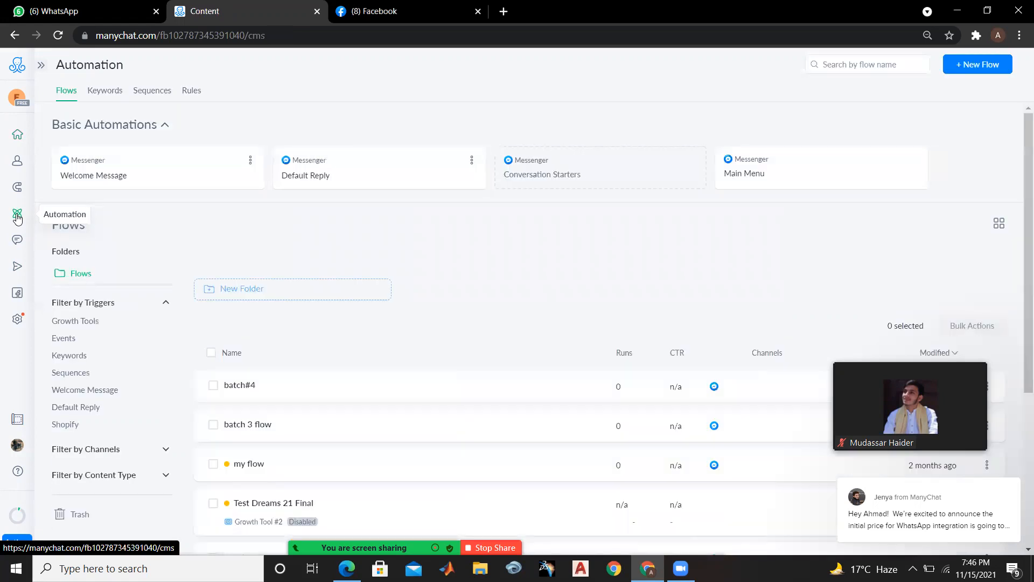
{"action": "scroll", "coordinate": [1020, 341], "scroll_direction": "down", "scroll_amount": 3}
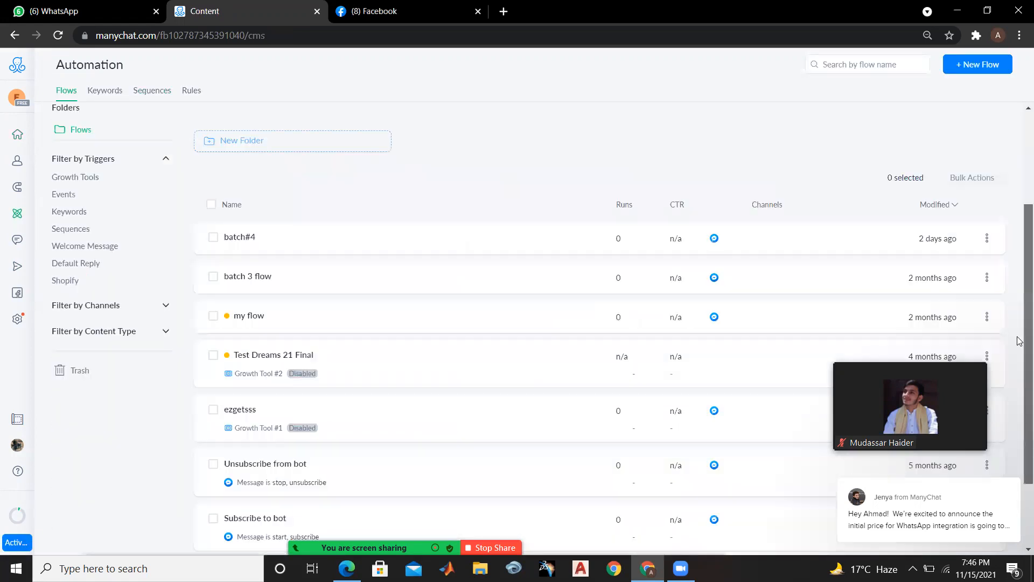
{"action": "scroll", "coordinate": [1020, 340], "scroll_direction": "down", "scroll_amount": 1}
{"action": "left_click_drag", "start_coordinate": [932, 403], "coordinate": [701, 32]}
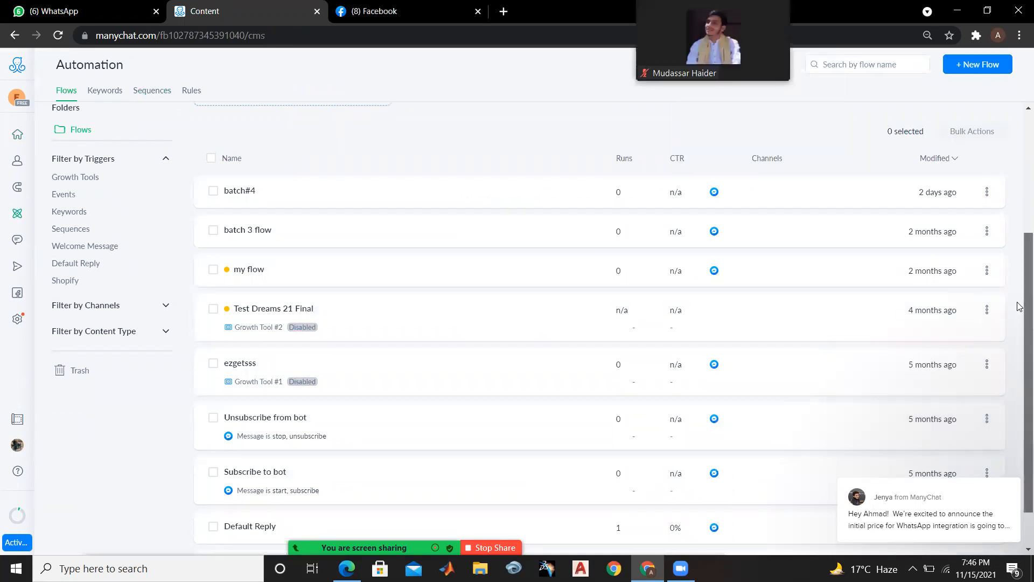
{"action": "scroll", "coordinate": [1022, 301], "scroll_direction": "down", "scroll_amount": 1}
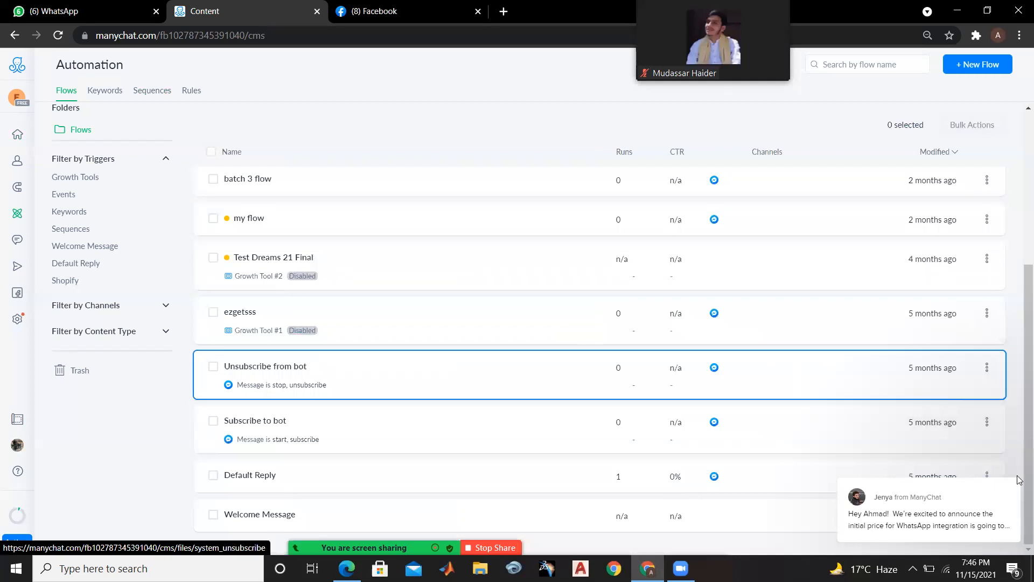
{"action": "scroll", "coordinate": [1023, 323], "scroll_direction": "up", "scroll_amount": 2}
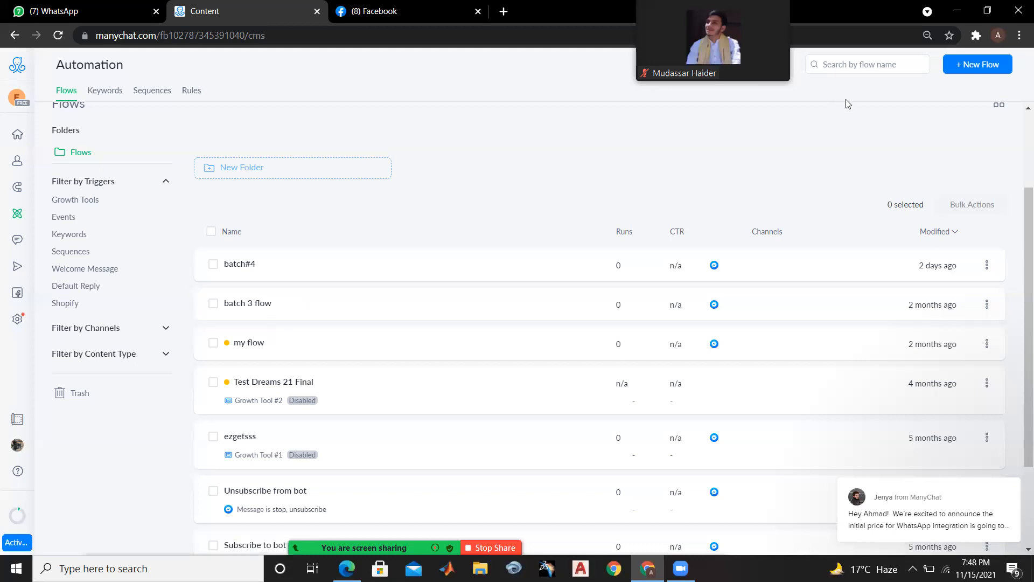
Create a new flow and rename it "special batch"
{"action": "left_click", "coordinate": [967, 71]}
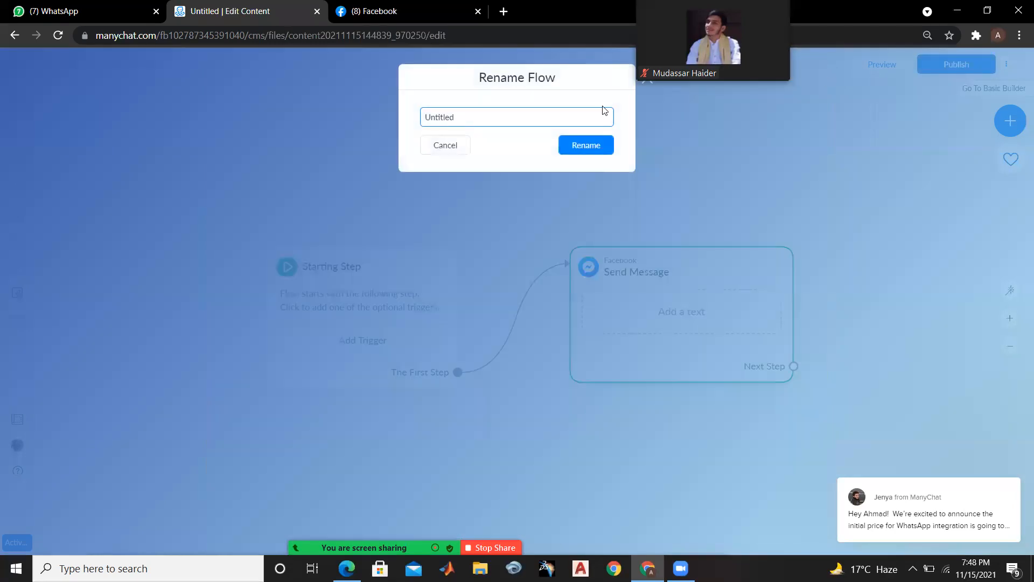
{"action": "key", "text": "BackSpace"}
{"action": "key", "text": "BackSpace"}
{"action": "key", "text": "BackSpace"}
{"action": "key", "text": "BackSpace"}
{"action": "key", "text": "BackSpace"}
{"action": "key", "text": "BackSpace"}
{"action": "key", "text": "BackSpace"}
{"action": "key", "text": "BackSpace"}
{"action": "type", "text": "special batch"}
{"action": "left_click", "coordinate": [582, 145]}
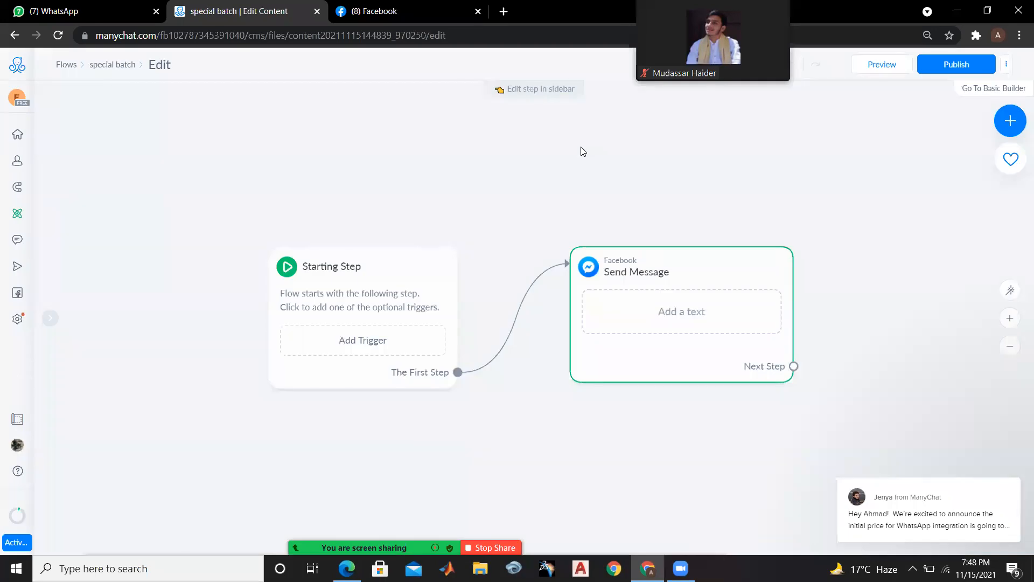
Move the Starting Step block to the canvas's left side, place the Send Message block closer to it, and open Send Message for editing
{"action": "scroll", "coordinate": [582, 151], "scroll_direction": "down", "scroll_amount": 3}
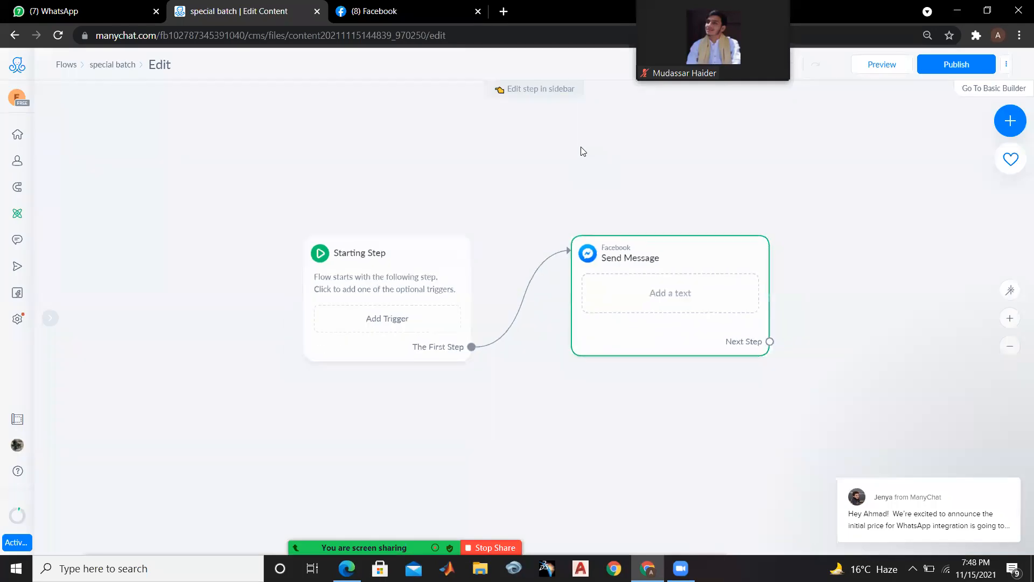
{"action": "left_click_drag", "start_coordinate": [444, 221], "coordinate": [146, 224]}
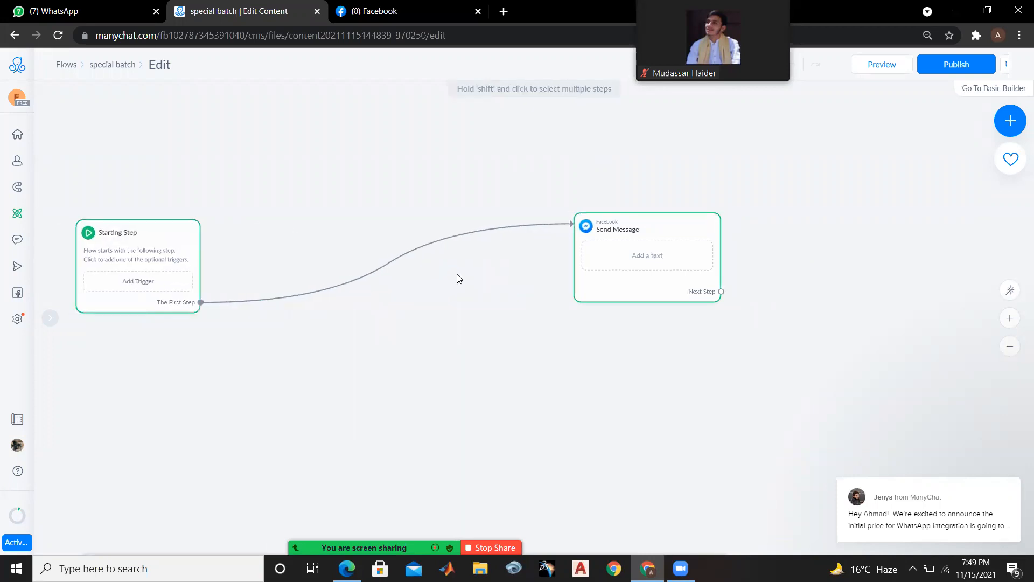
{"action": "left_click_drag", "start_coordinate": [673, 222], "coordinate": [391, 178]}
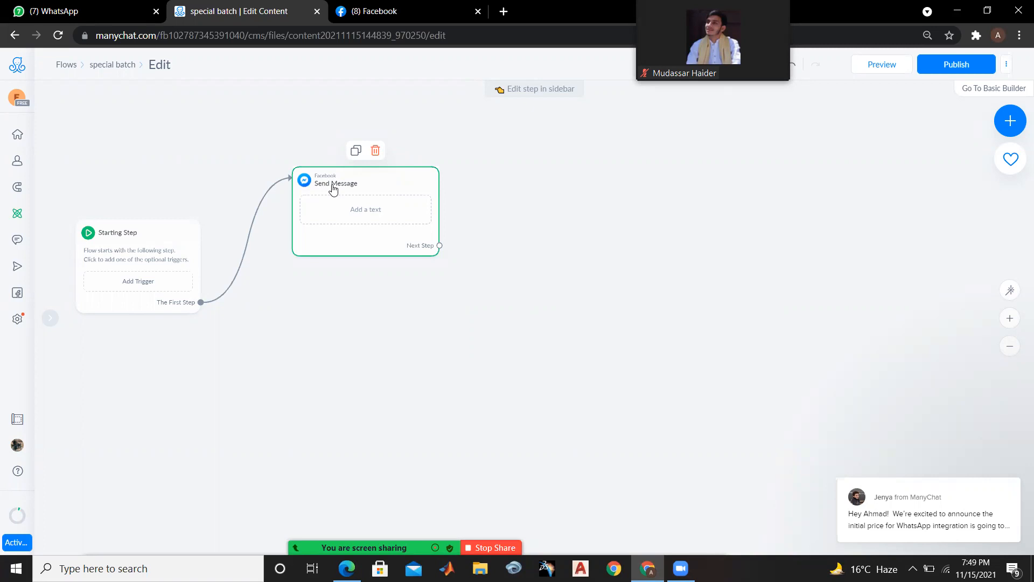
{"action": "left_click", "coordinate": [351, 225]}
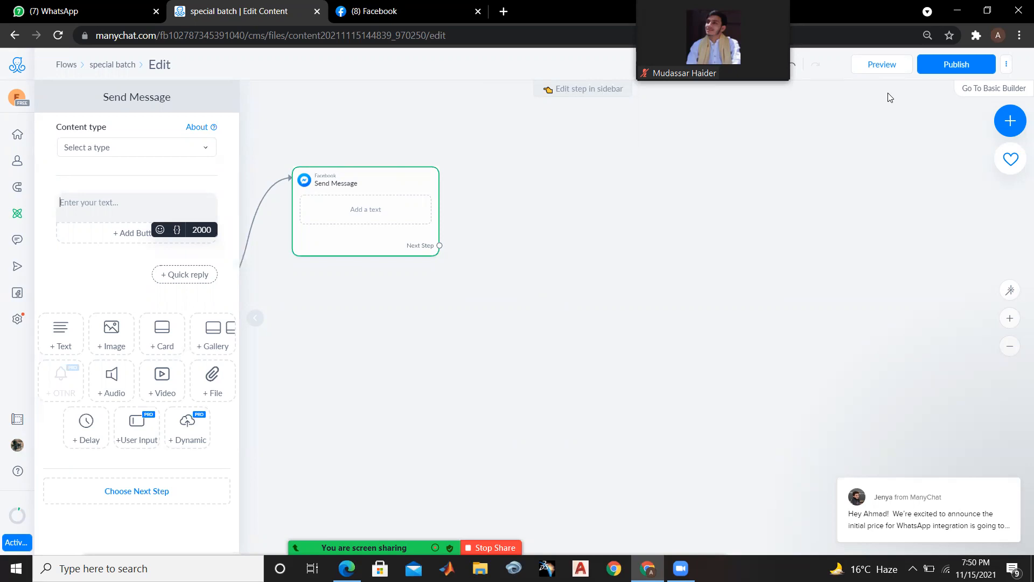
Begin the Send Message text with "hello we are from egreen. we are"
{"action": "left_click", "coordinate": [128, 197]}
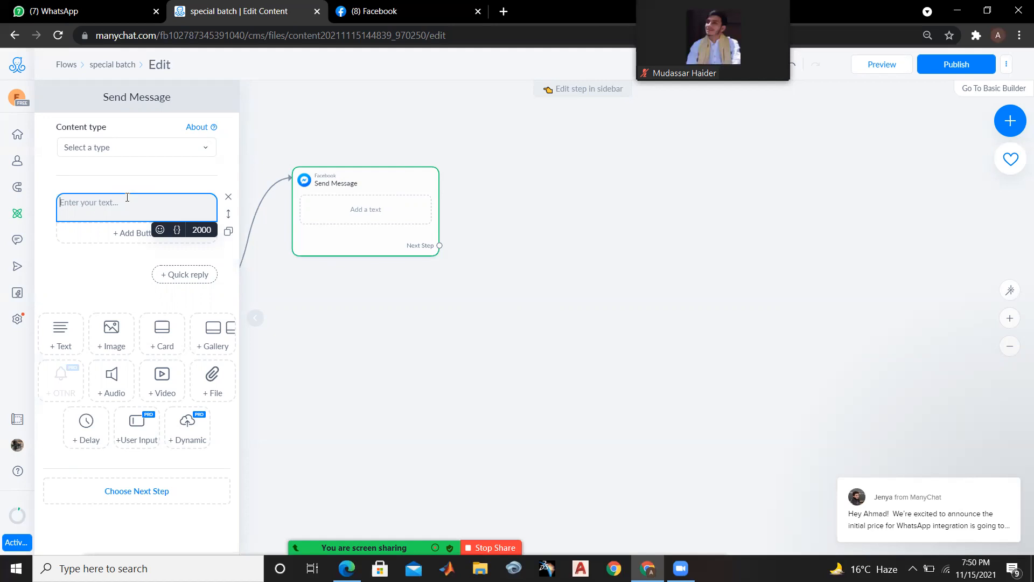
{"action": "type", "text": "heloo"}
{"action": "key", "text": "BackSpace"}
{"action": "key", "text": "BackSpace"}
{"action": "key", "text": "BackSpace"}
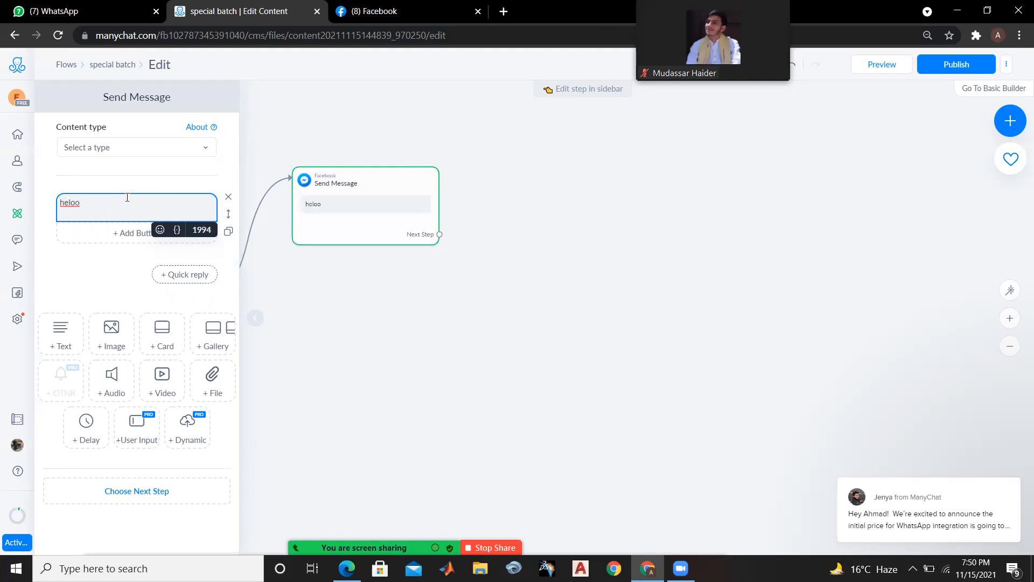
{"action": "type", "text": "lo we are from egreen . we are "}
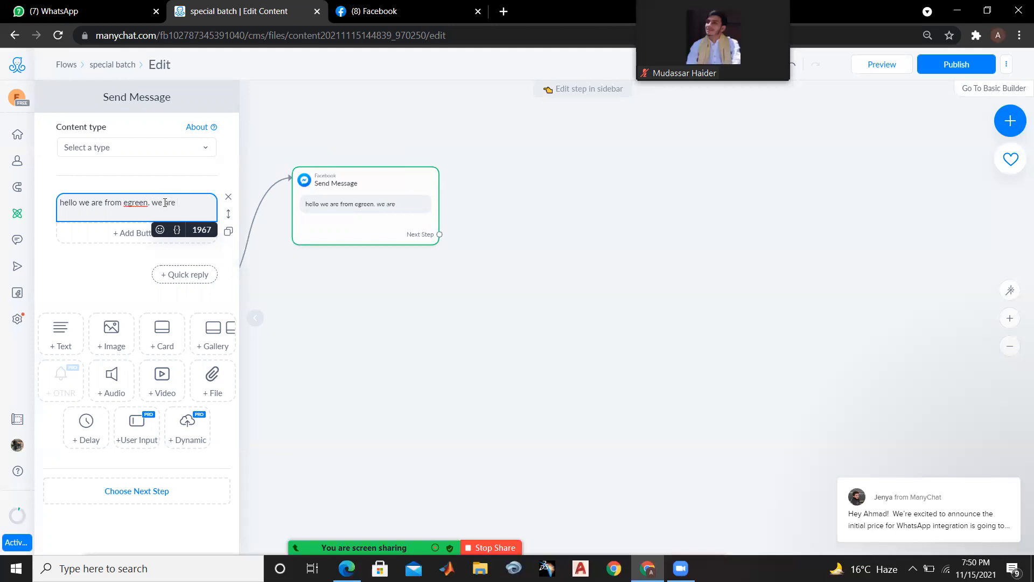
{"action": "type", "text": "saling"}
Continue the message text with "selling kitcehn products"
{"action": "key", "text": "BackSpace"}
{"action": "key", "text": "BackSpace"}
{"action": "key", "text": "BackSpace"}
{"action": "type", "text": "lling"}
{"action": "right_click", "coordinate": [191, 205]}
{"action": "left_click", "coordinate": [201, 216]}
{"action": "left_click", "coordinate": [208, 204]}
{"action": "type", "text": "kitcehn produc"}
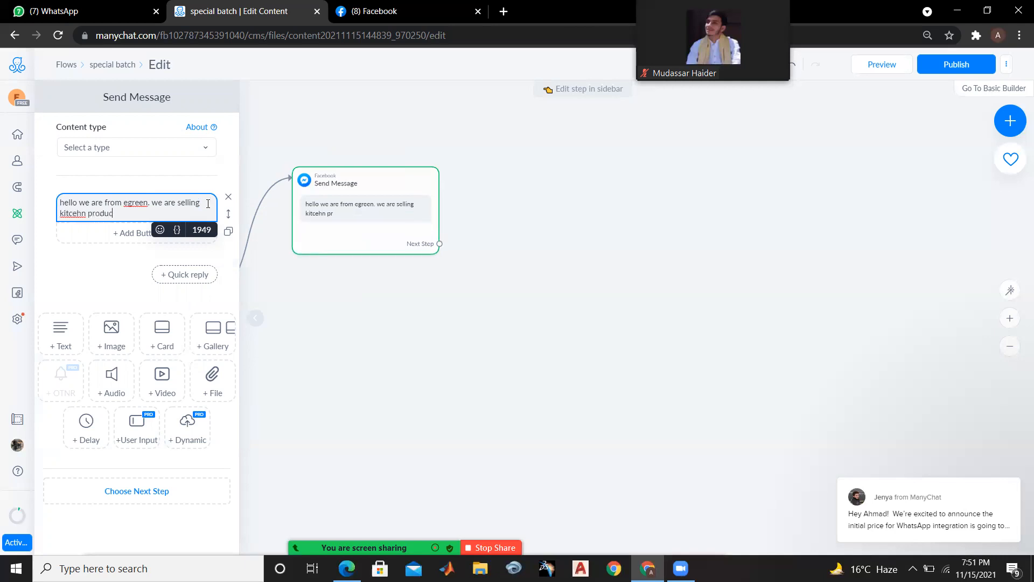
{"action": "type", "text": "ts on amazon . are you intrete"}
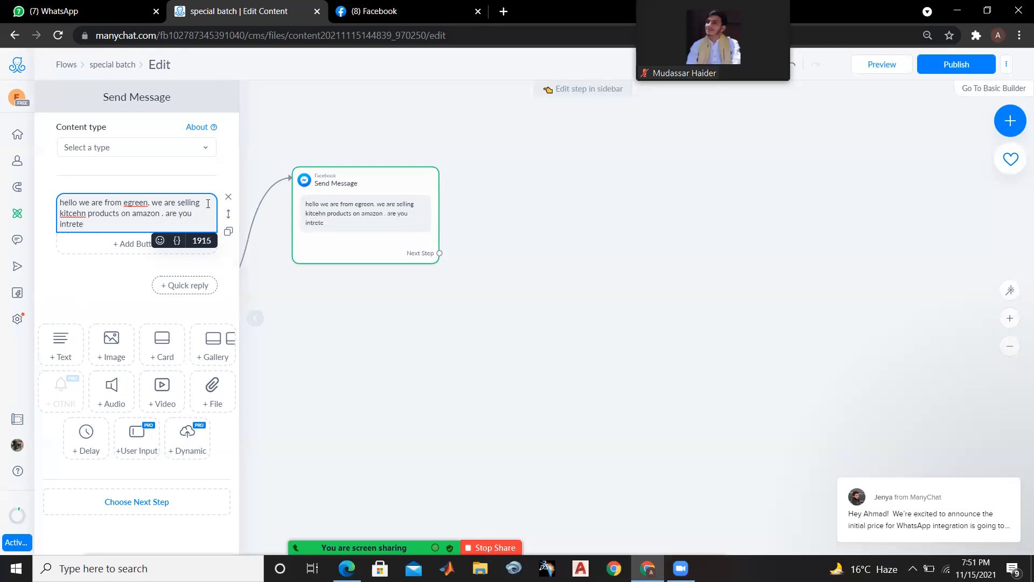
Finish the message sentence with "on amazon . are you intrested ??" and leave a line break after it
{"action": "key", "text": "BackSpace"}
{"action": "key", "text": "BackSpace"}
{"action": "type", "text": "sted ??"}
{"action": "key", "text": "Return"}
{"action": "key", "text": "Return"}
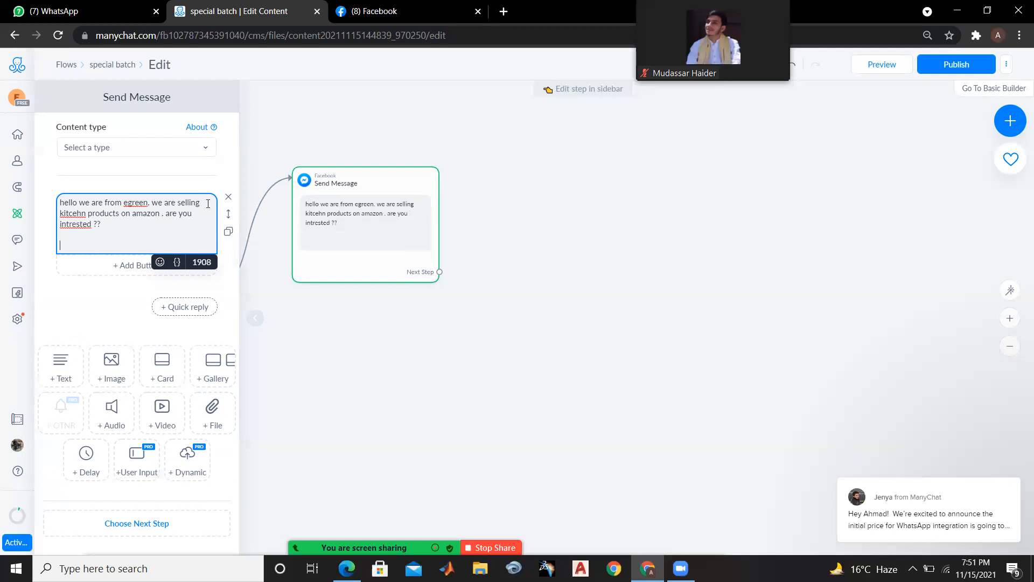
{"action": "key", "text": "BackSpace"}
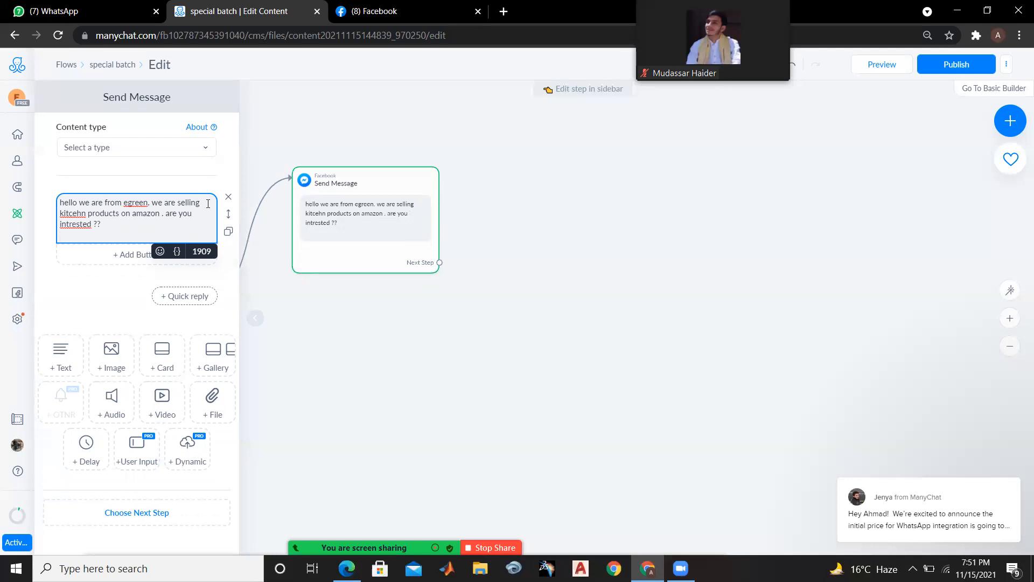
Correct the misspelled "kitcehn" to "kitchen" and add two more line breaks at the end of the message
{"action": "right_click", "coordinate": [74, 216]}
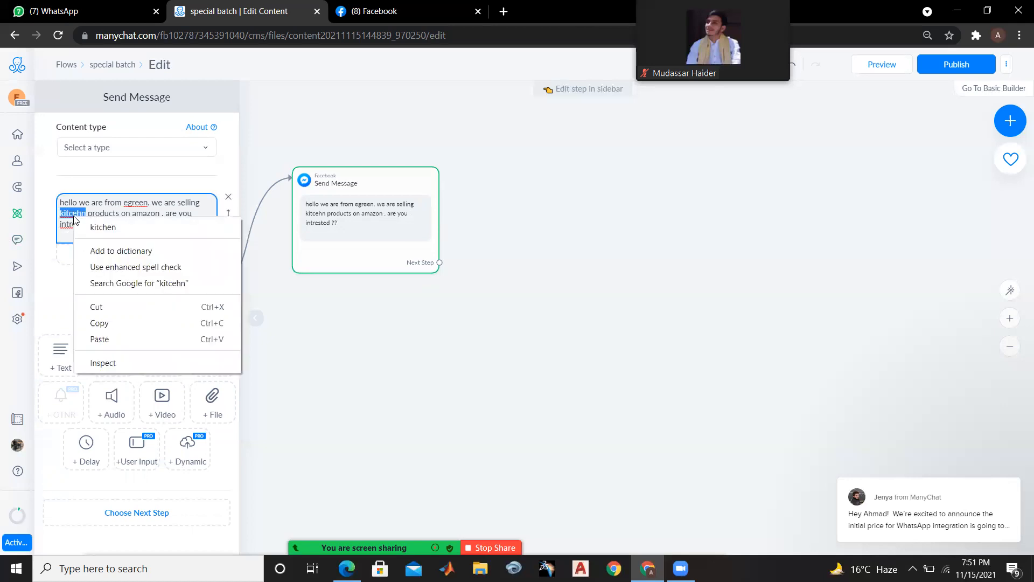
{"action": "left_click", "coordinate": [103, 225]}
{"action": "left_click", "coordinate": [109, 225]}
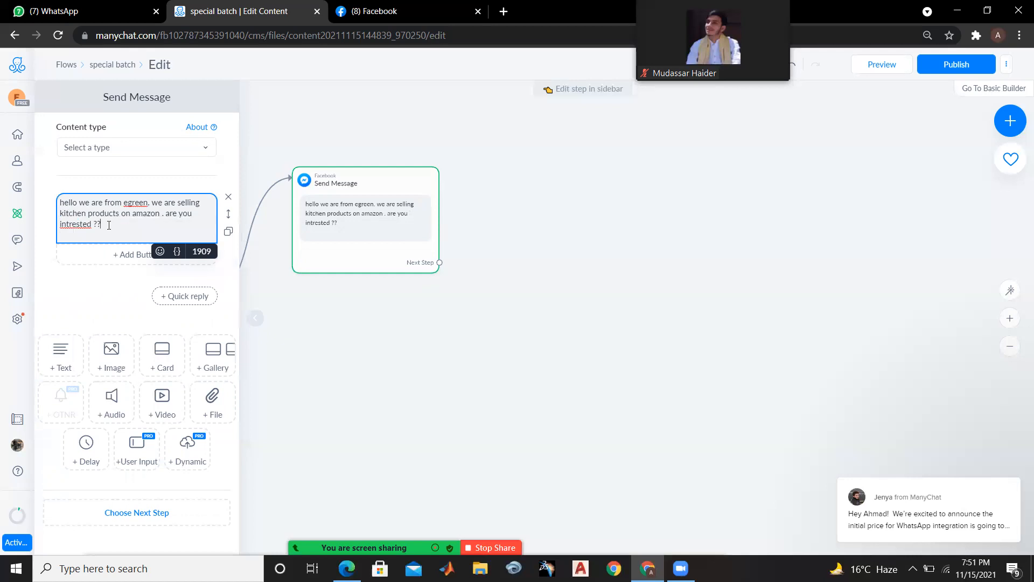
{"action": "key", "text": "Return"}
{"action": "key", "text": "Return"}
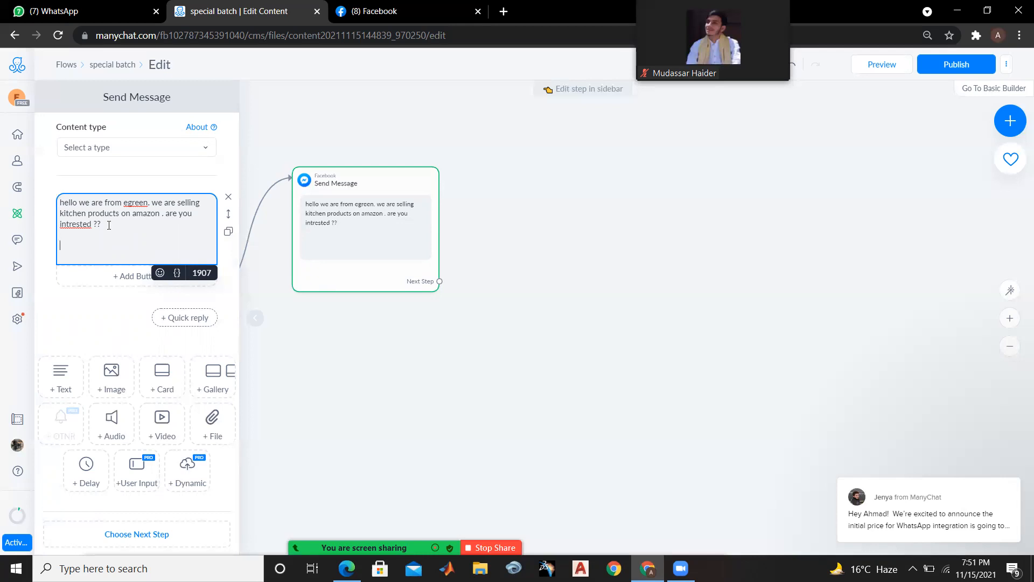
Add a button titled "intrested" below the message text
{"action": "left_click", "coordinate": [136, 276]}
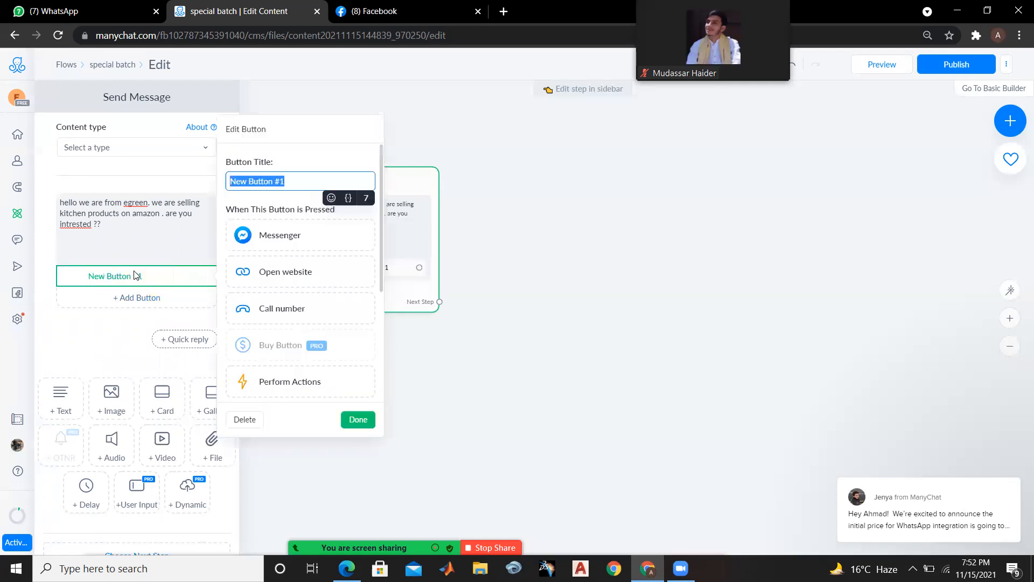
{"action": "key", "text": "BackSpace"}
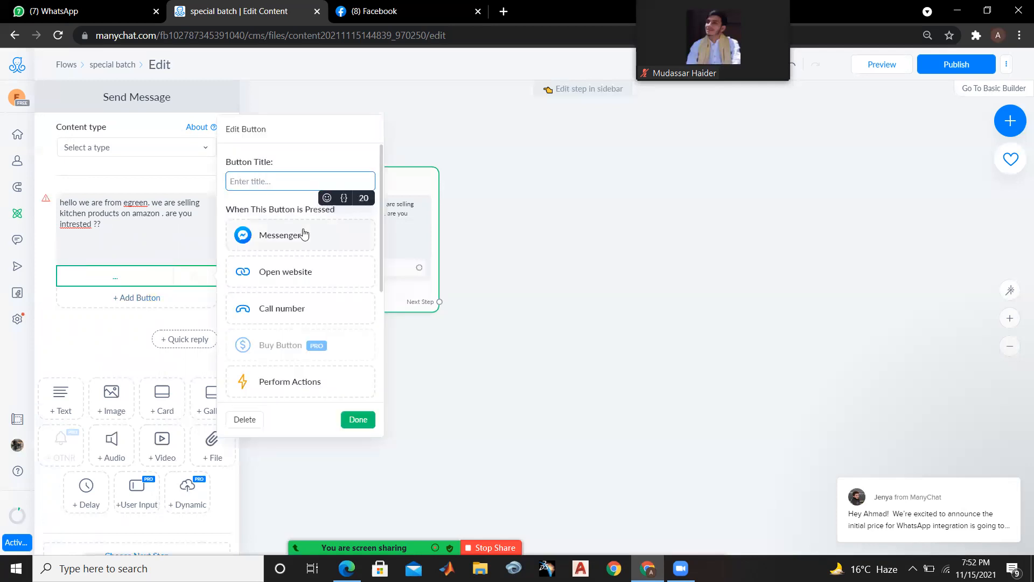
{"action": "type", "text": "intrested"}
{"action": "left_click", "coordinate": [358, 419]}
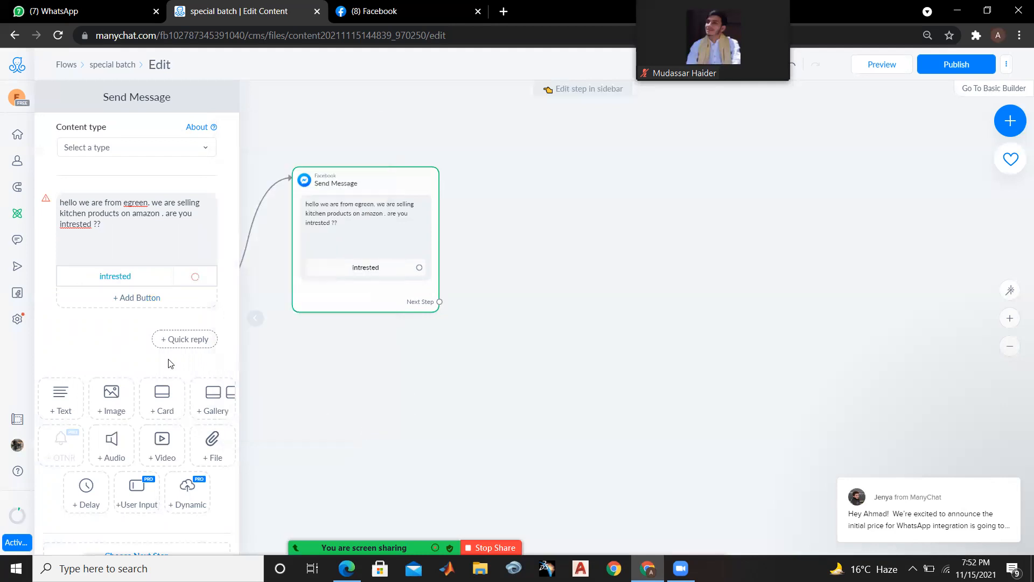
Add a second button titled "not intrested" to the message and close the Send Message editor
{"action": "left_click", "coordinate": [142, 306]}
{"action": "key", "text": "BackSpace"}
{"action": "type", "text": "not intrestee"}
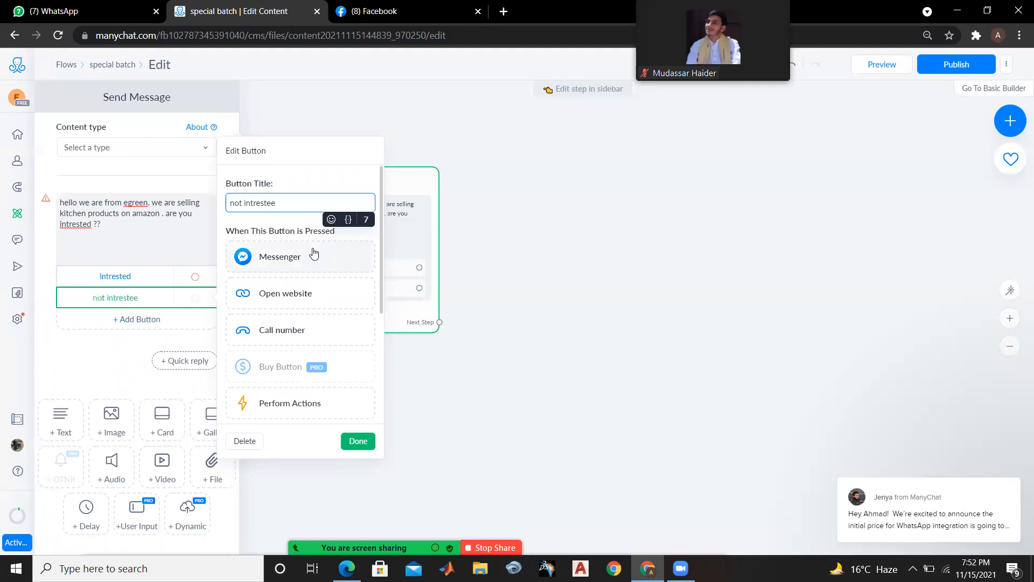
{"action": "key", "text": "BackSpace"}
{"action": "type", "text": "d"}
{"action": "left_click", "coordinate": [357, 441]}
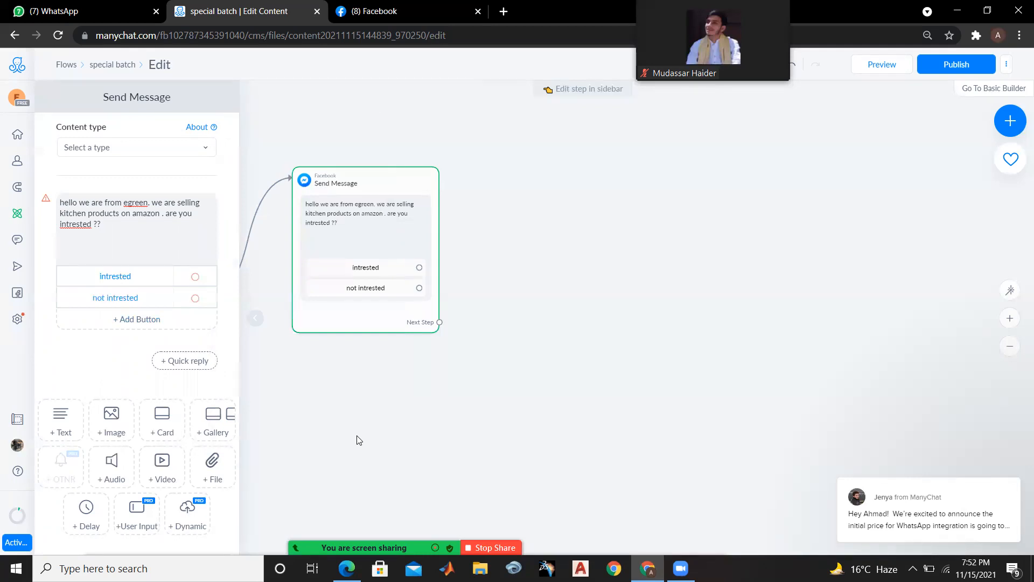
{"action": "left_click", "coordinate": [357, 441]}
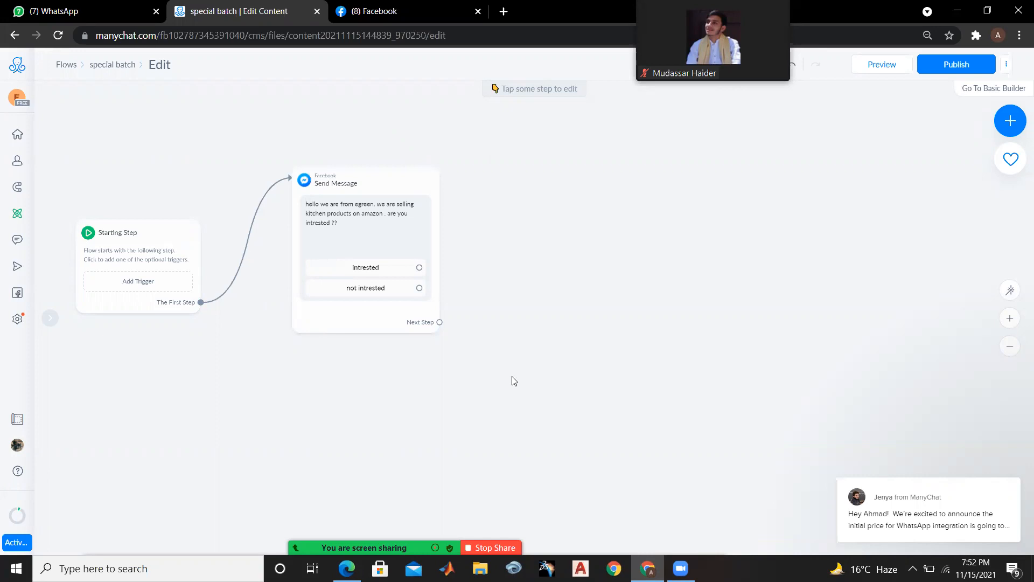
Check the Zoom meeting's participants list and minimize its window
{"action": "key", "text": "alt+u"}
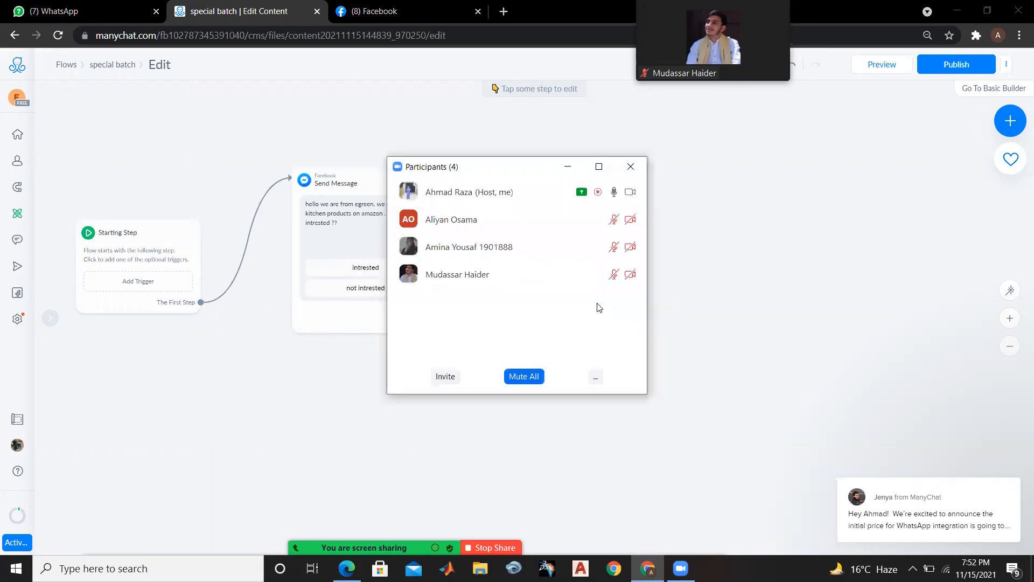
{"action": "left_click", "coordinate": [567, 168]}
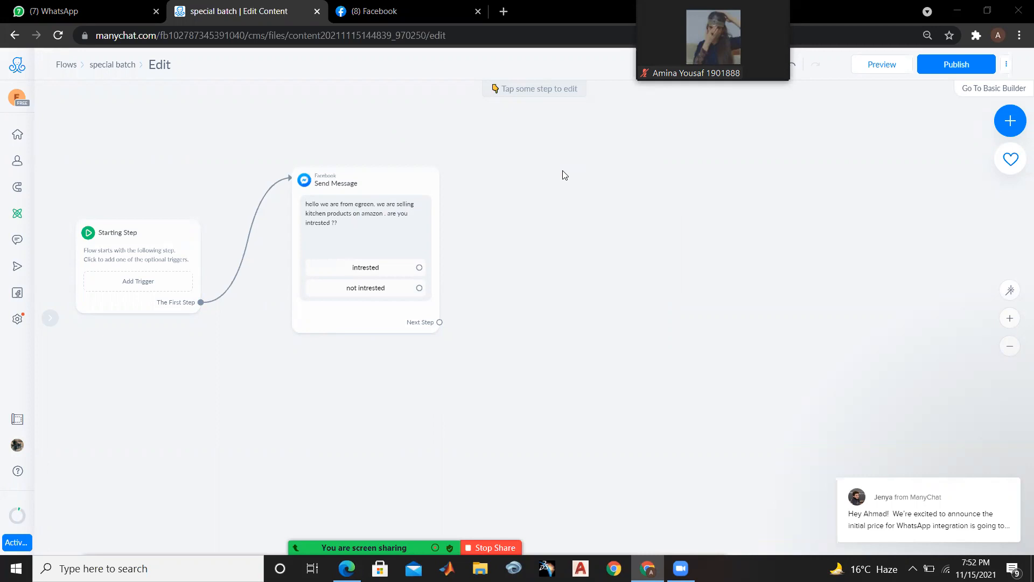
Link the "intrested" button to a new Messenger message reading "this is our most selling item."
{"action": "left_click_drag", "start_coordinate": [424, 264], "coordinate": [575, 191]}
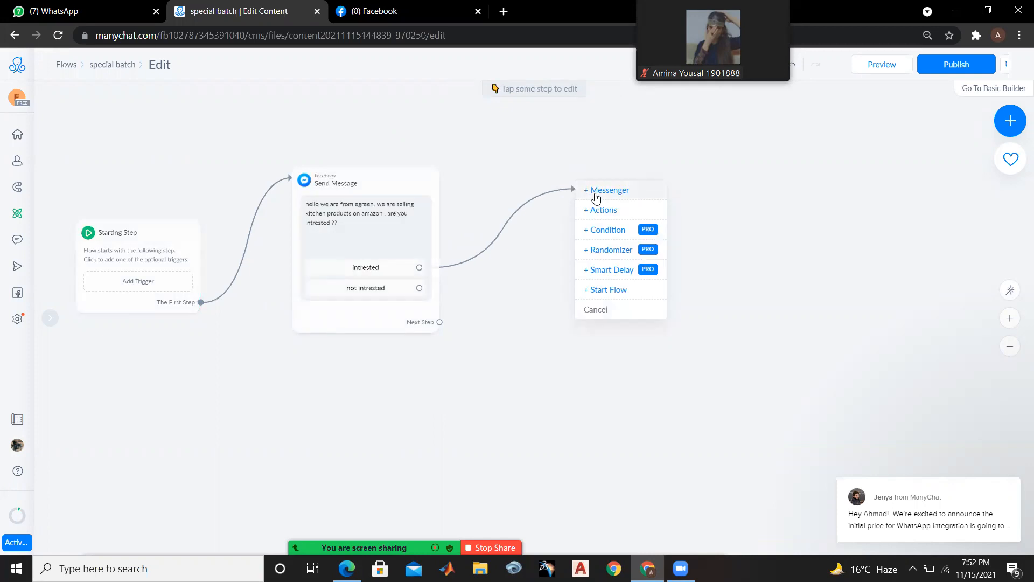
{"action": "left_click", "coordinate": [596, 194]}
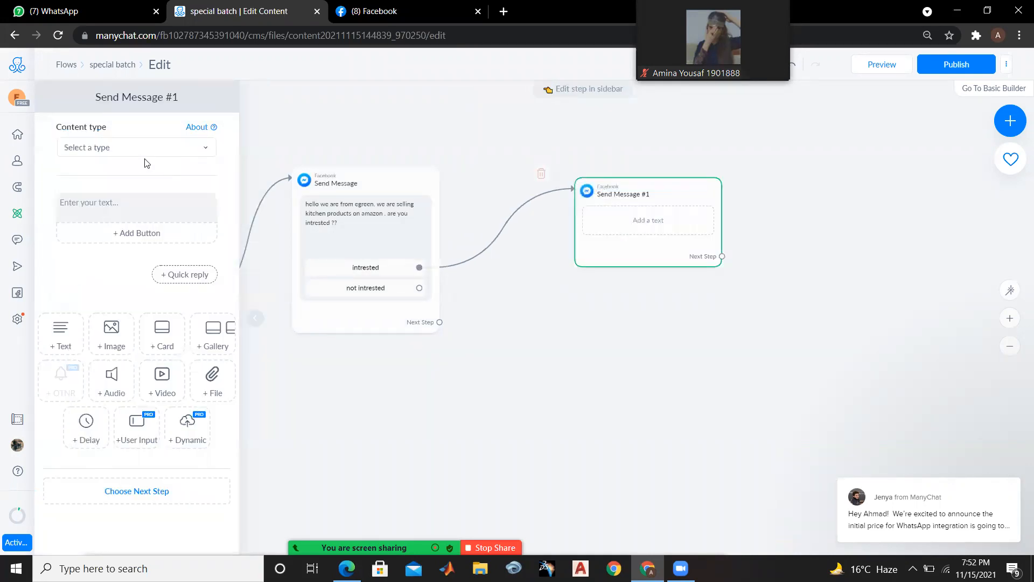
{"action": "left_click", "coordinate": [131, 213]}
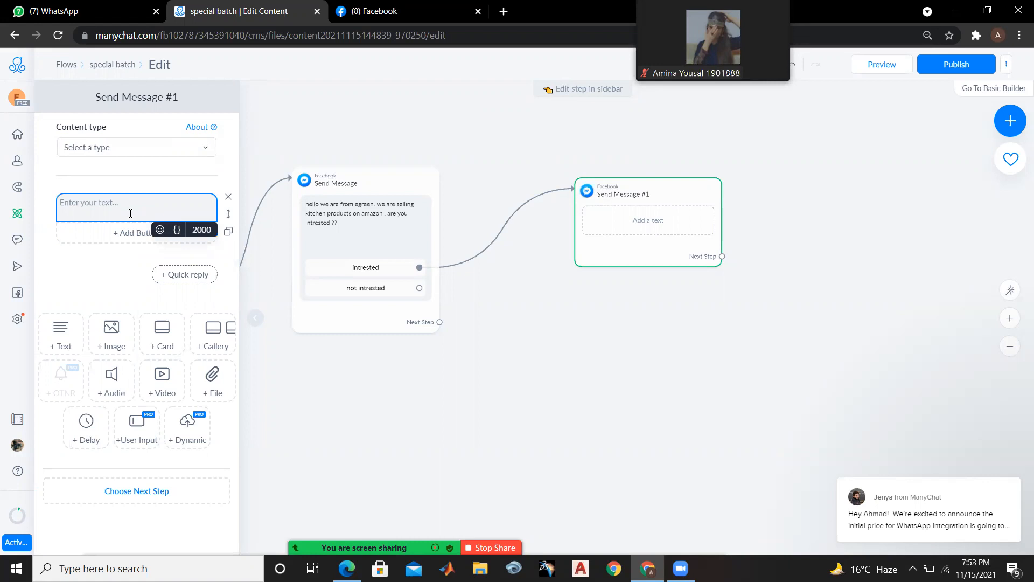
{"action": "type", "text": "this is o"}
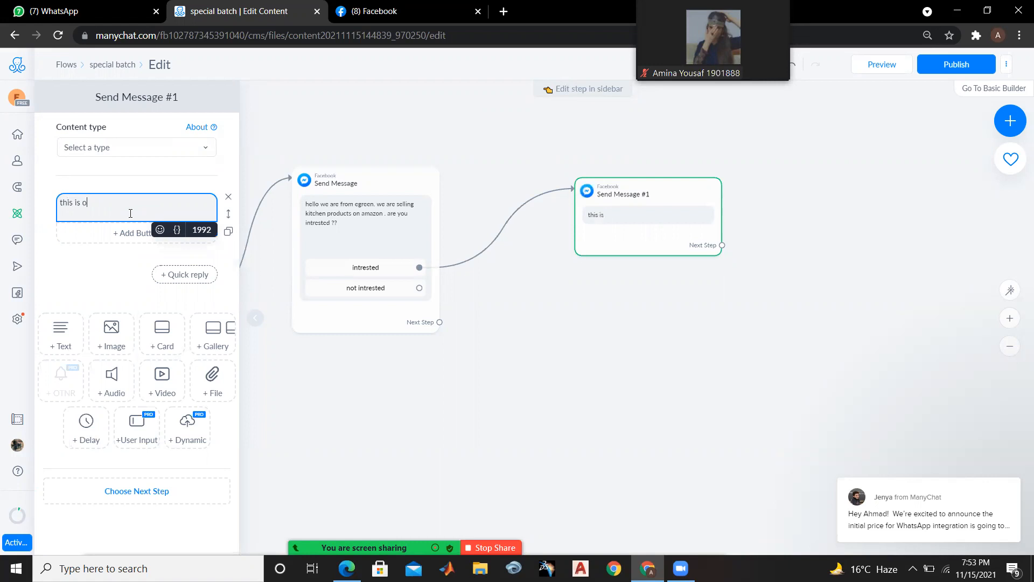
{"action": "type", "text": "ur most selling item."}
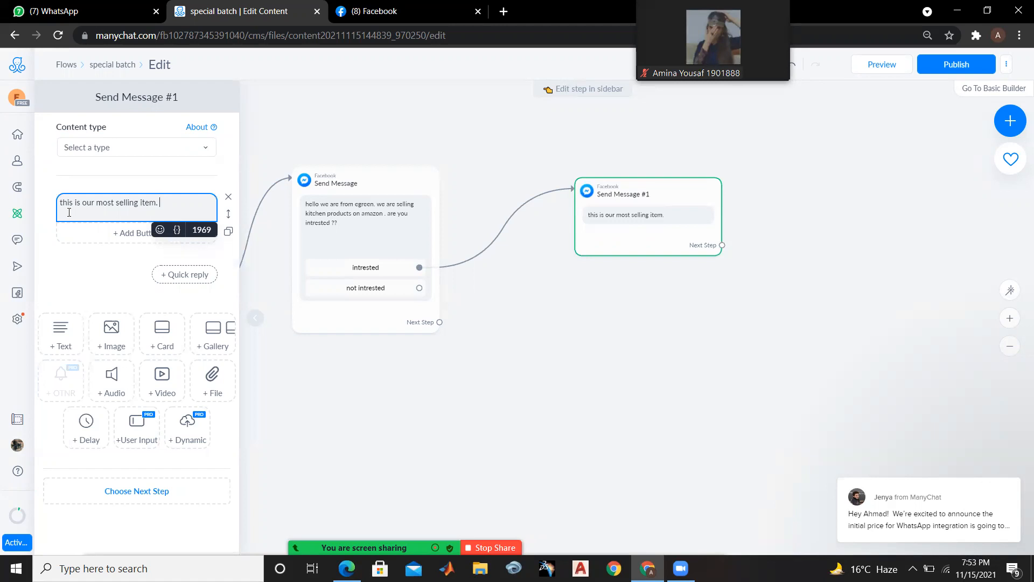
Search Google for "ice ceube" in a new browser tab and show the image results
{"action": "left_click", "coordinate": [504, 11]}
{"action": "left_click", "coordinate": [463, 36]}
{"action": "type", "text": "ice ceube"}
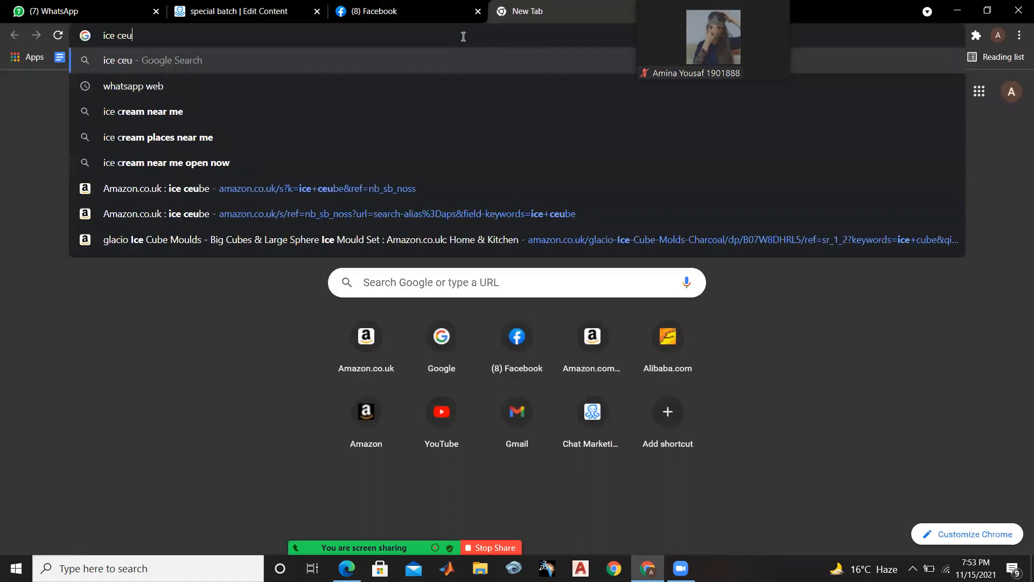
{"action": "key", "text": "Return"}
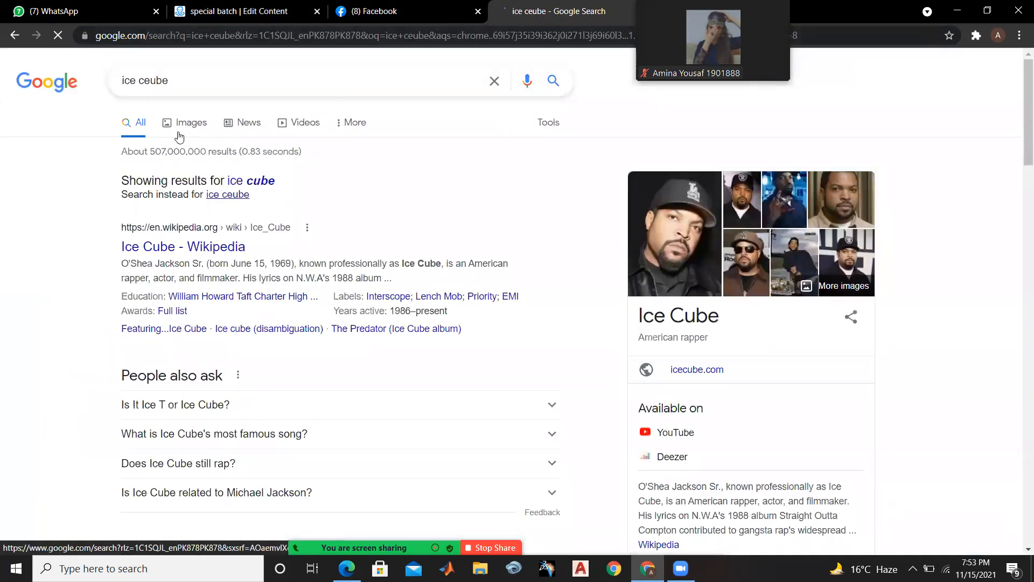
{"action": "left_click", "coordinate": [184, 123]}
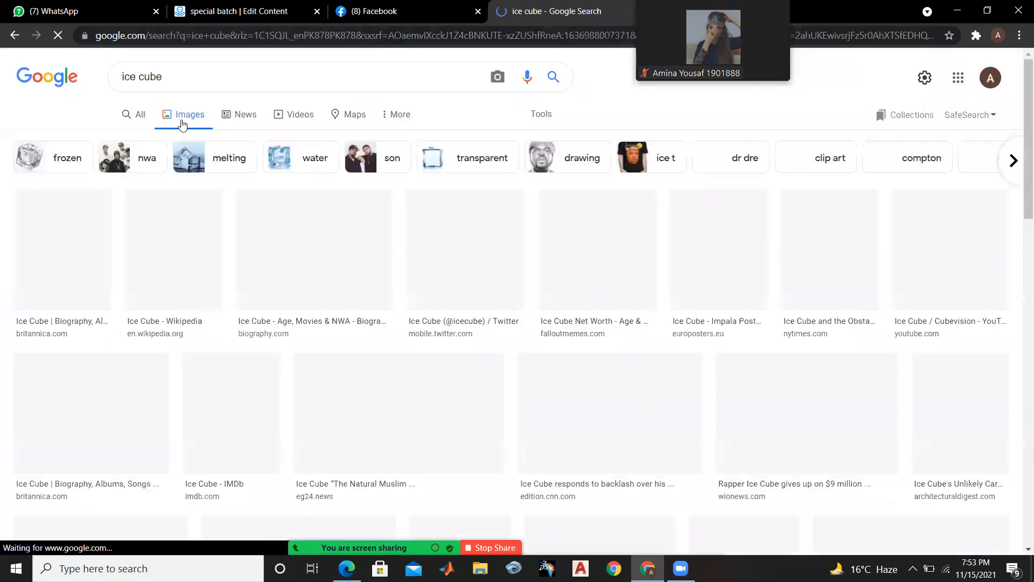
Change the Google image search to "ice trays"
{"action": "left_click", "coordinate": [187, 74]}
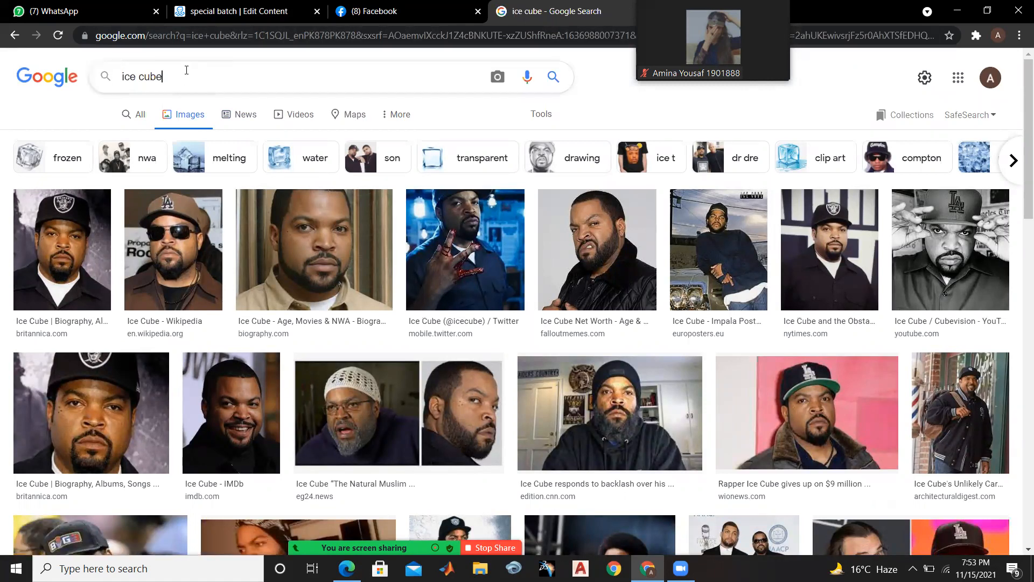
{"action": "key", "text": "BackSpace"}
{"action": "key", "text": "BackSpace"}
{"action": "key", "text": "BackSpace"}
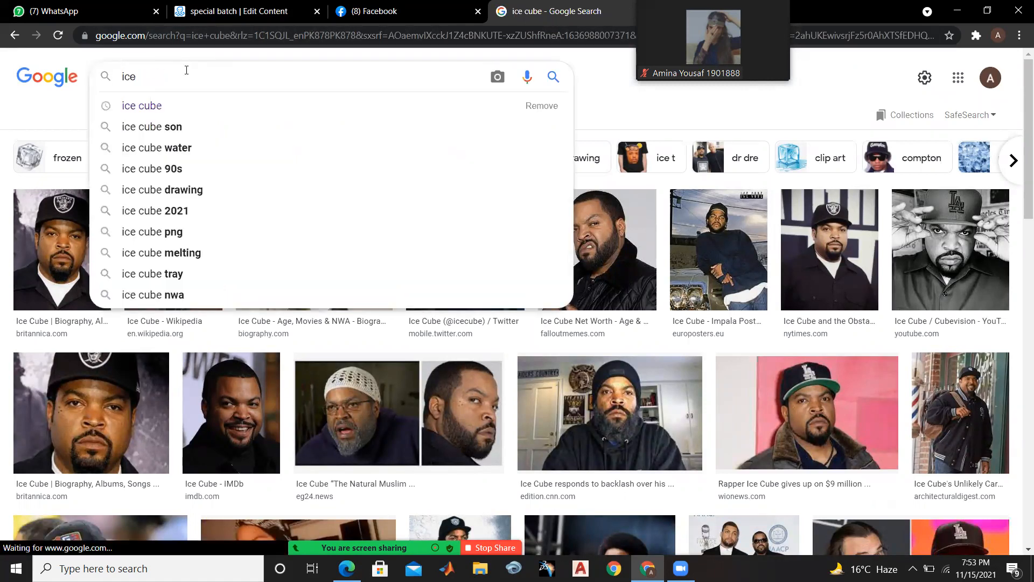
{"action": "type", "text": "trays"}
{"action": "key", "text": "Return"}
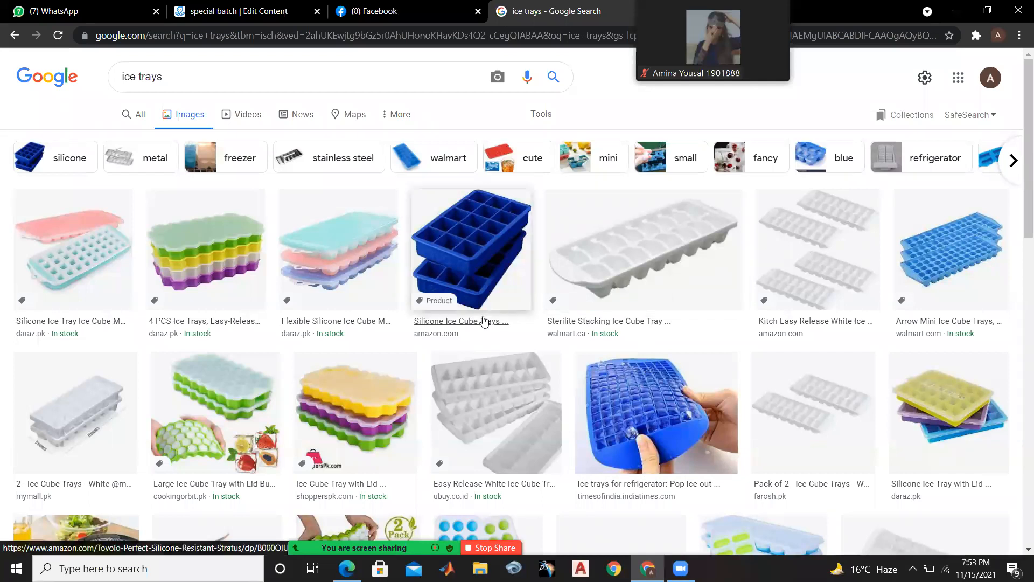
Open the "4 PCS Ice Trays" picture from the image results and start saving it to the Desktop
{"action": "left_click", "coordinate": [225, 259]}
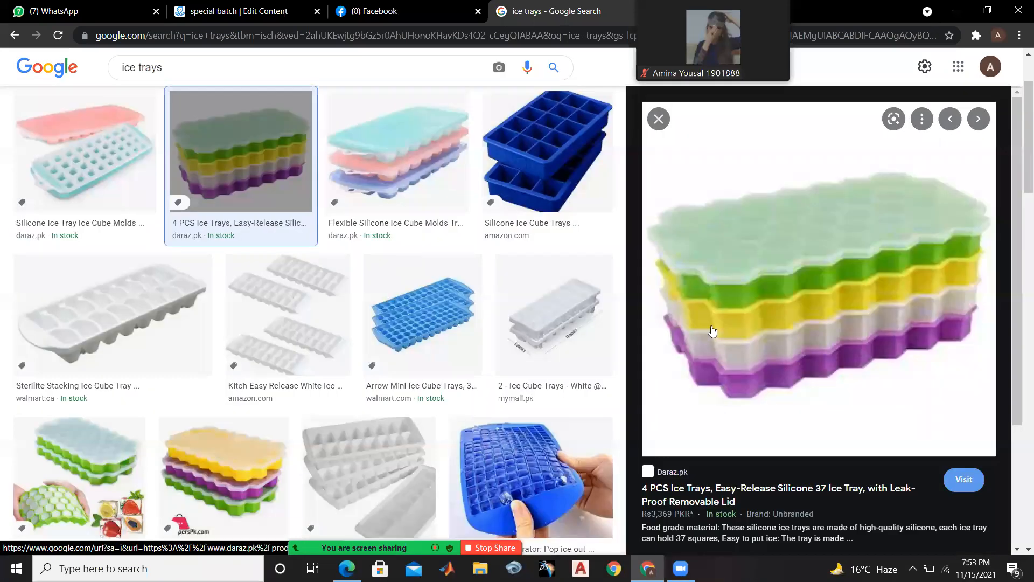
{"action": "right_click", "coordinate": [745, 314]}
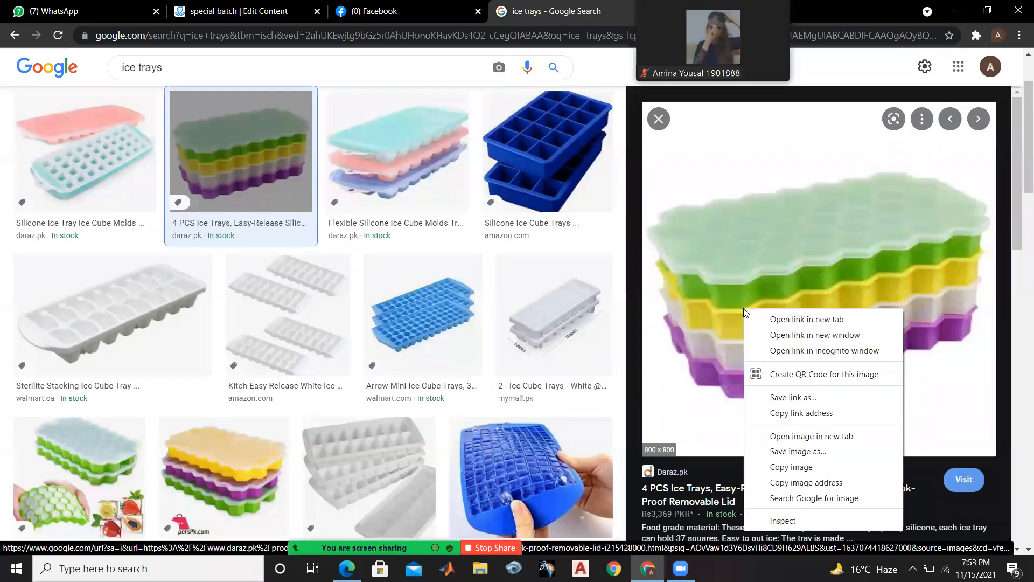
{"action": "left_click", "coordinate": [780, 453]}
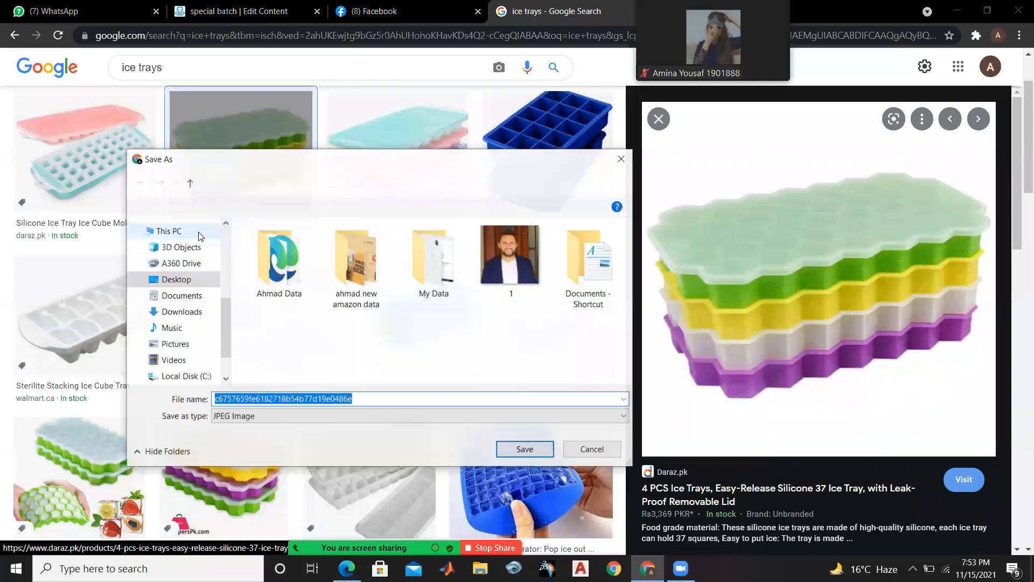
{"action": "left_click", "coordinate": [195, 282]}
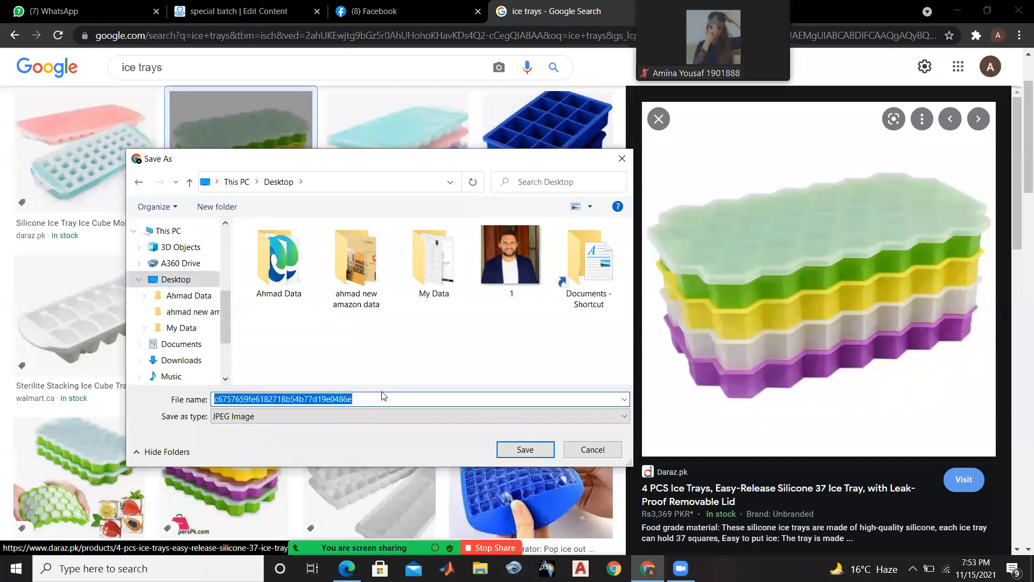
{"action": "type", "text": "1"}
{"action": "left_click", "coordinate": [538, 452]}
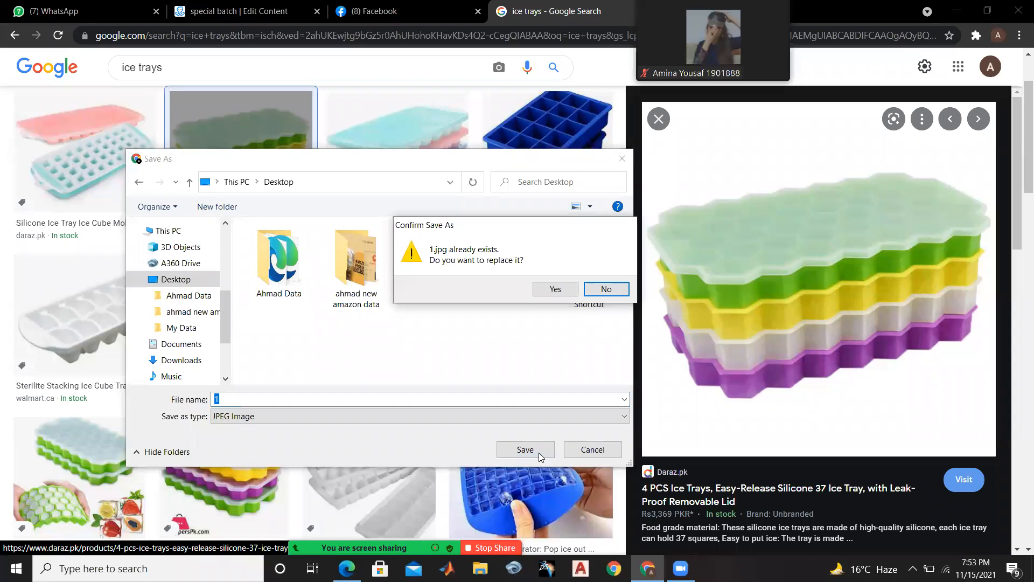
{"action": "key", "text": "Return"}
{"action": "left_click", "coordinate": [538, 452]}
{"action": "key", "text": "Return"}
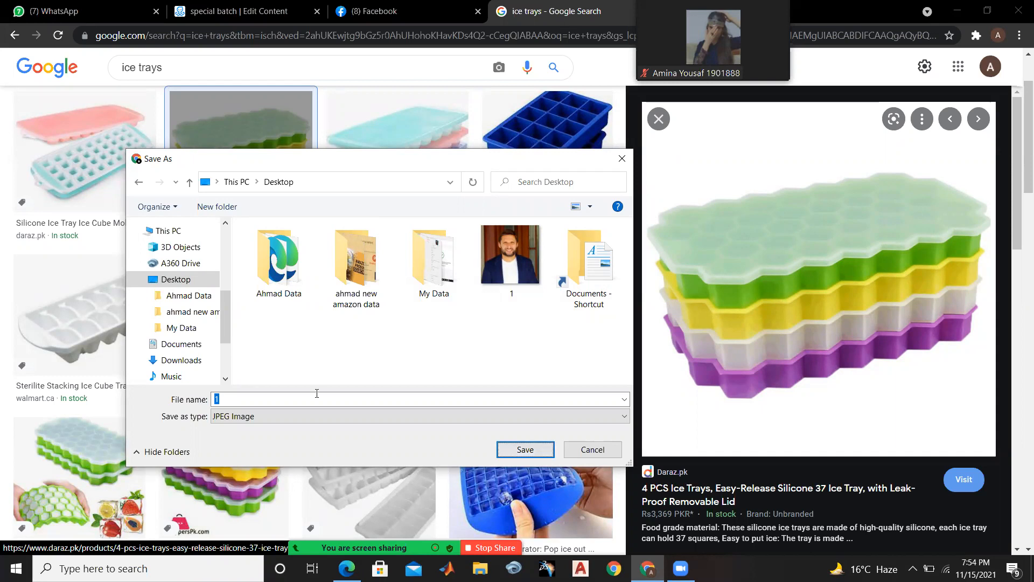
Save the ice tray picture under the file name 2 and close its preview
{"action": "key", "text": "BackSpace"}
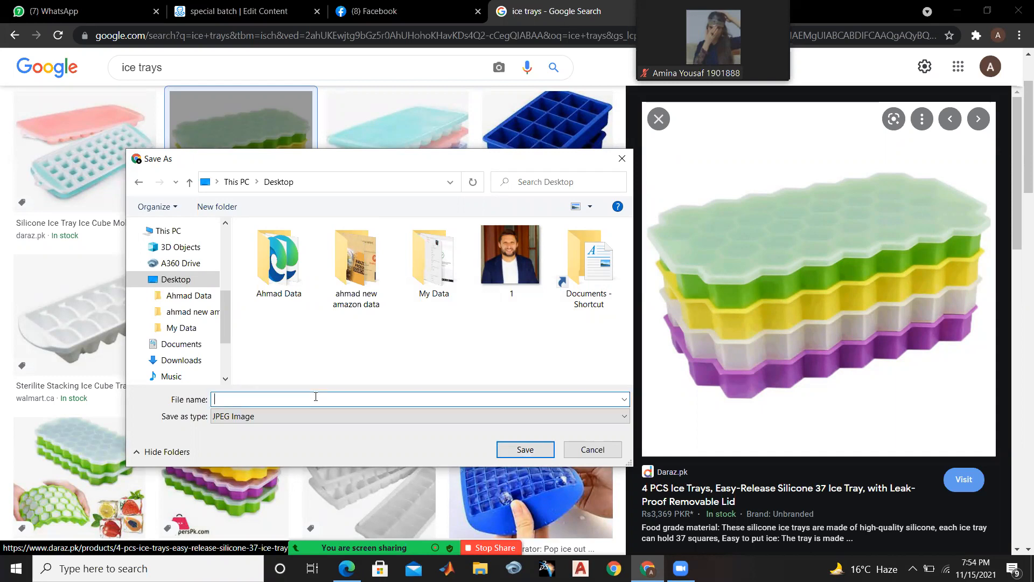
{"action": "type", "text": "2"}
{"action": "key", "text": "Return"}
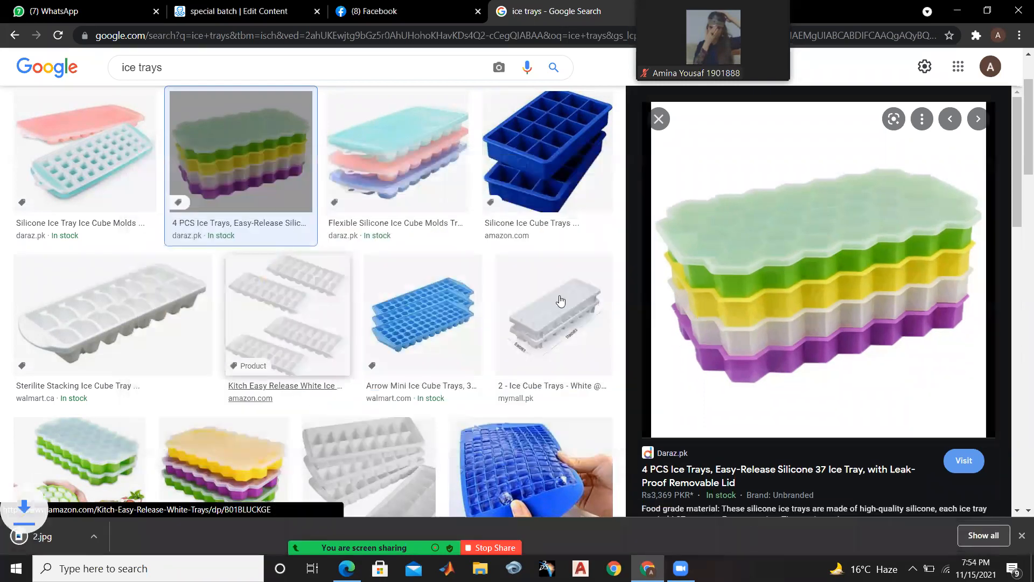
{"action": "key", "text": "Escape"}
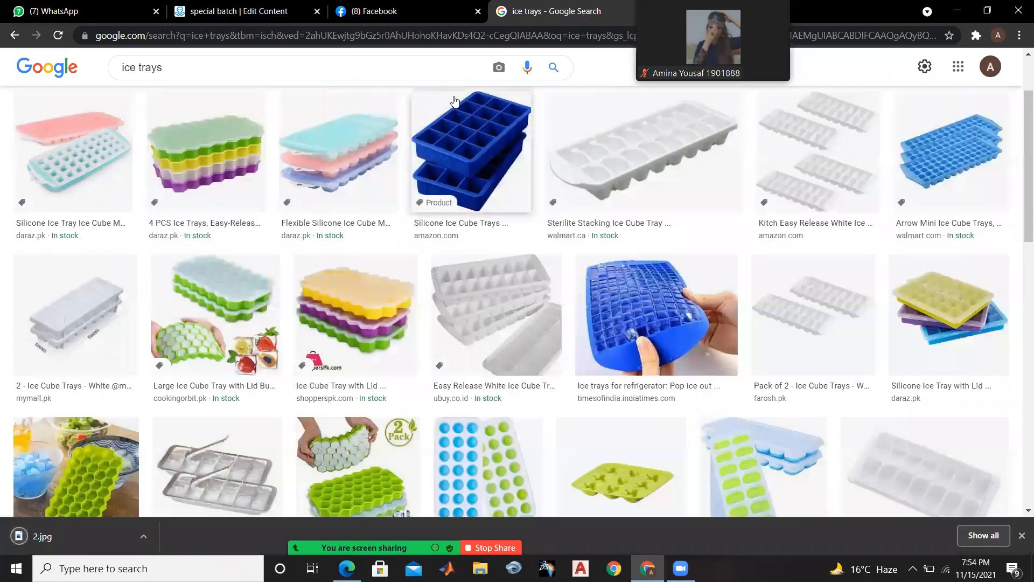
Return to the "special batch" flow, add an image block to the "this is our most selling item." message and upload the saved ice tray picture
{"action": "left_click", "coordinate": [412, 10]}
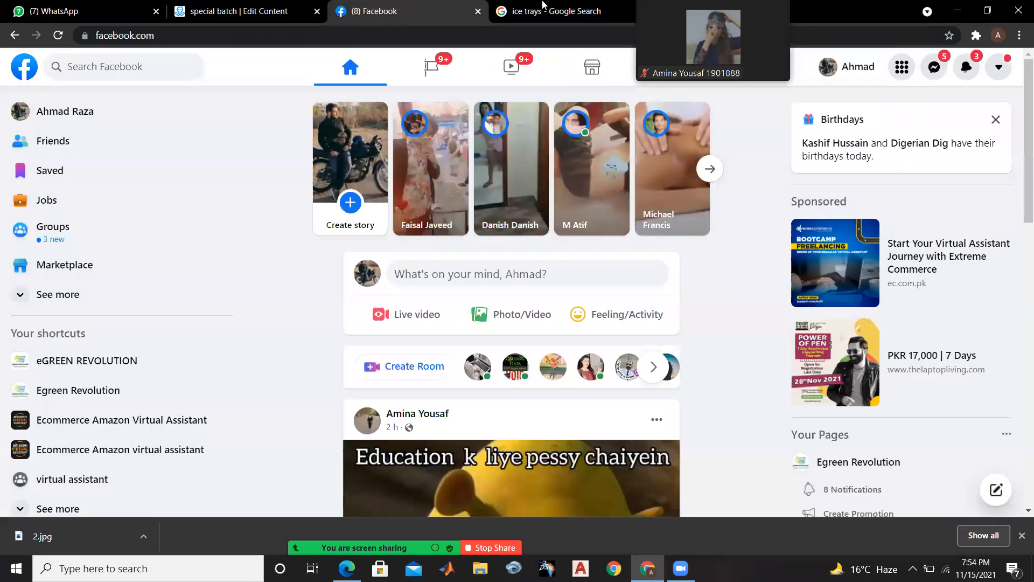
{"action": "left_click", "coordinate": [555, 5]}
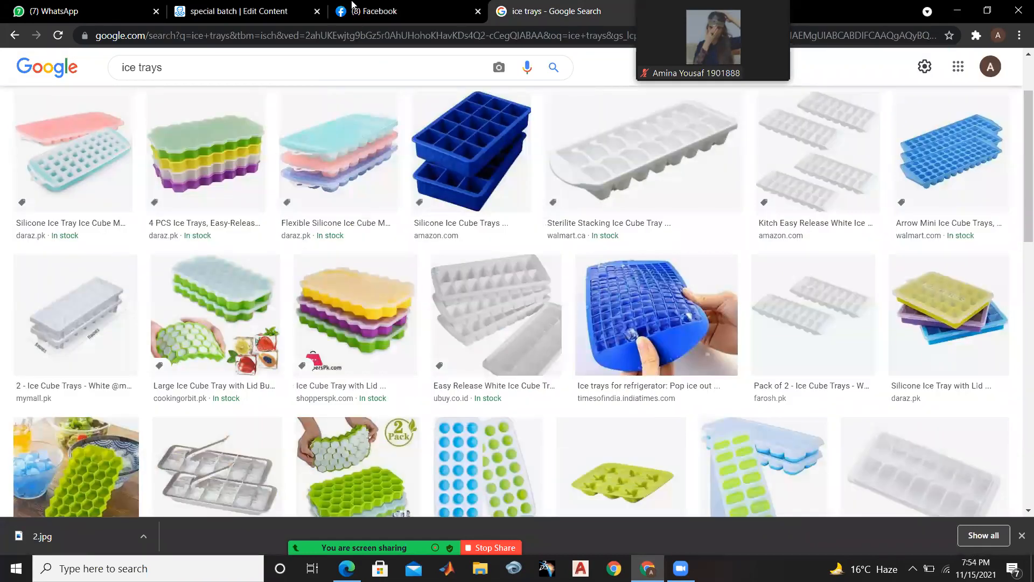
{"action": "left_click", "coordinate": [232, 11]}
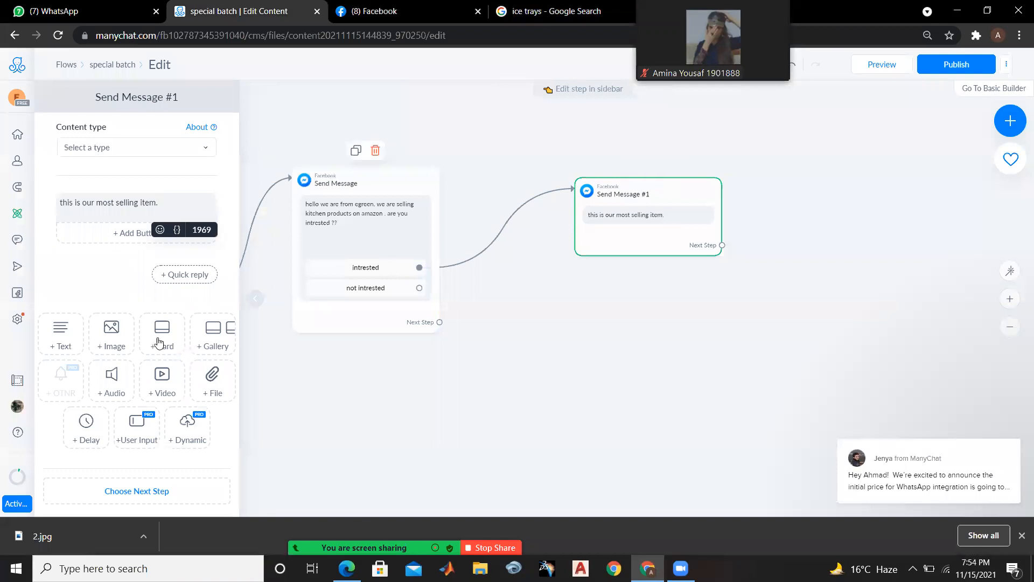
{"action": "left_click", "coordinate": [129, 351]}
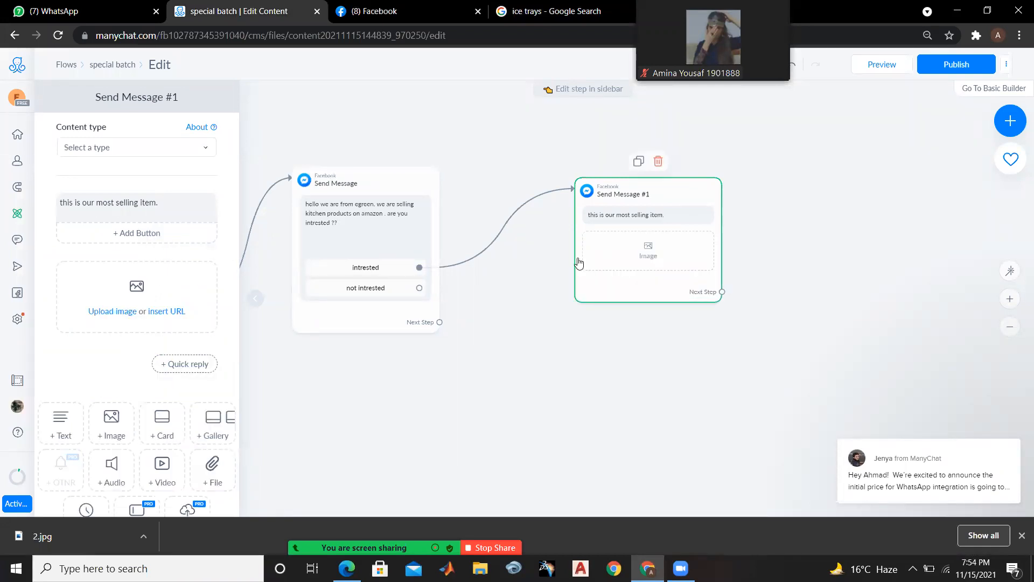
{"action": "left_click", "coordinate": [657, 256]}
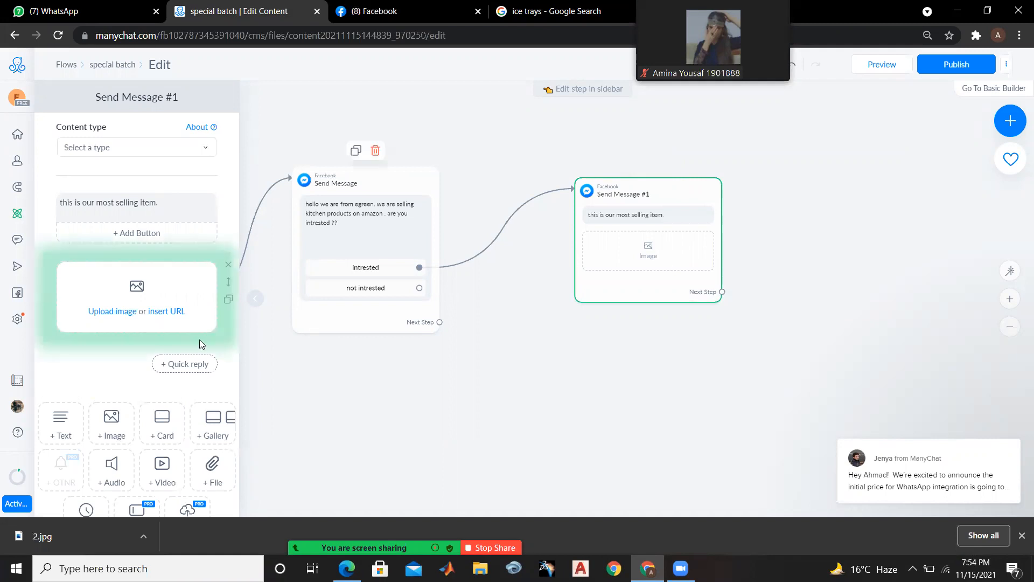
{"action": "left_click", "coordinate": [102, 313]}
{"action": "left_click", "coordinate": [182, 280]}
{"action": "double_click", "coordinate": [578, 245]}
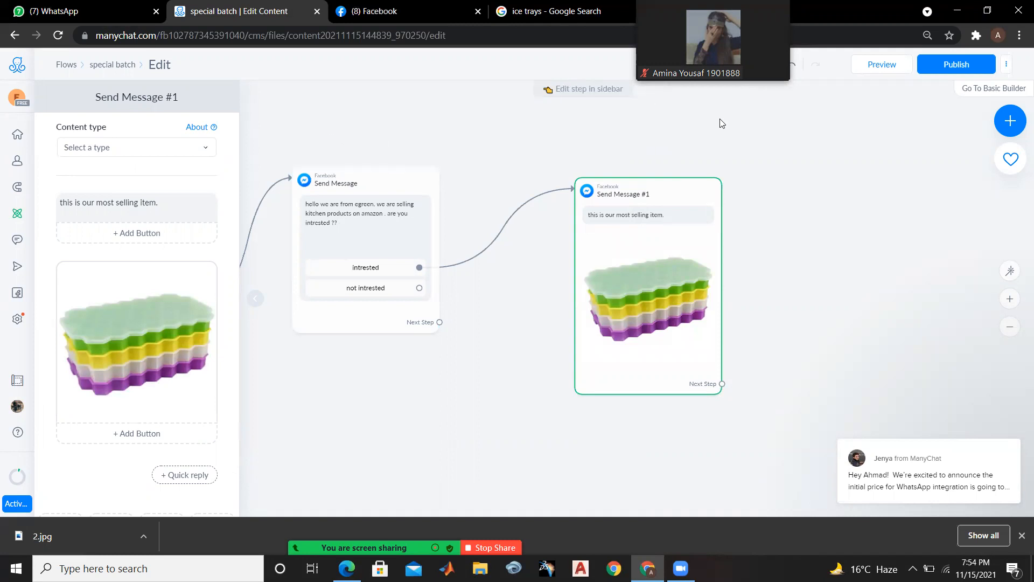
{"action": "left_click", "coordinate": [741, 135]}
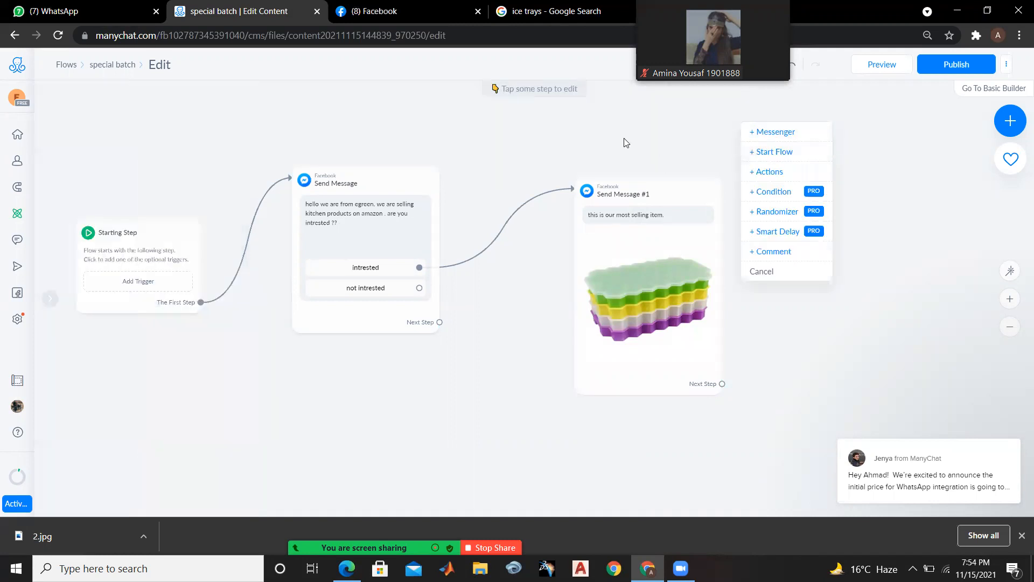
Add a button titled "are you raedy to but thin item?" to the "this is our most selling item." text
{"action": "left_click", "coordinate": [631, 280]}
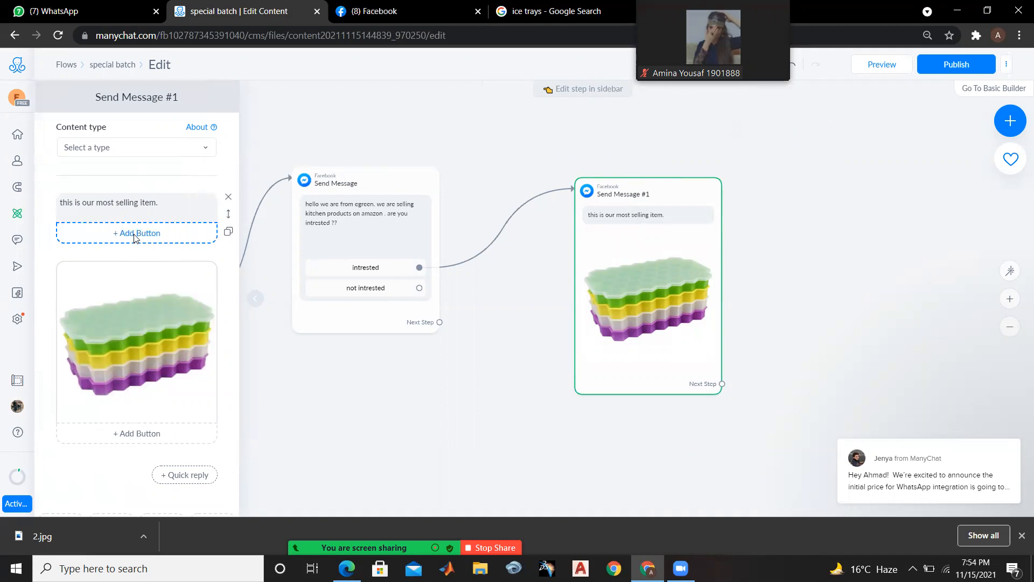
{"action": "left_click", "coordinate": [135, 234]}
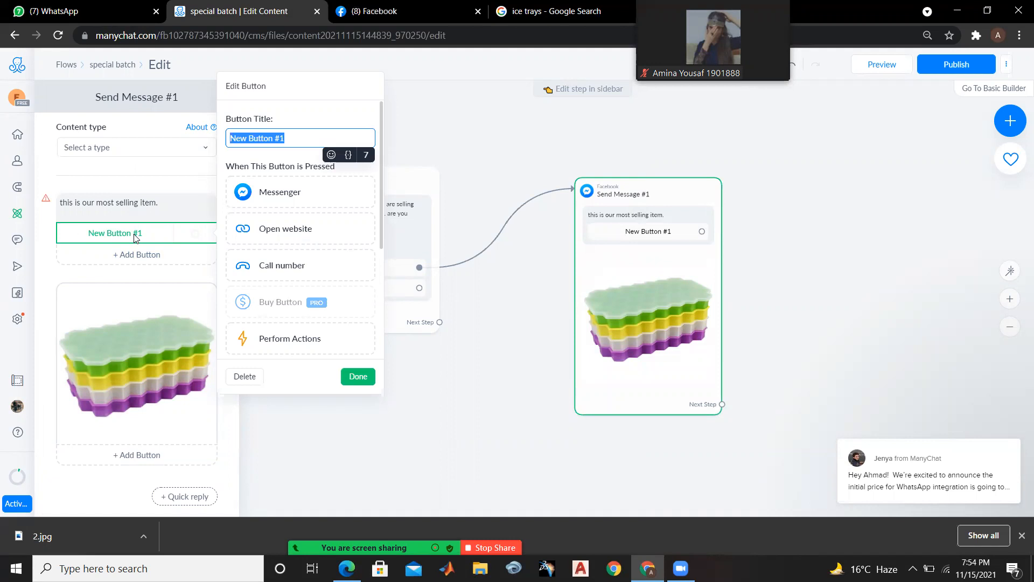
{"action": "key", "text": "BackSpace"}
{"action": "type", "text": "are you raedy to but thin"}
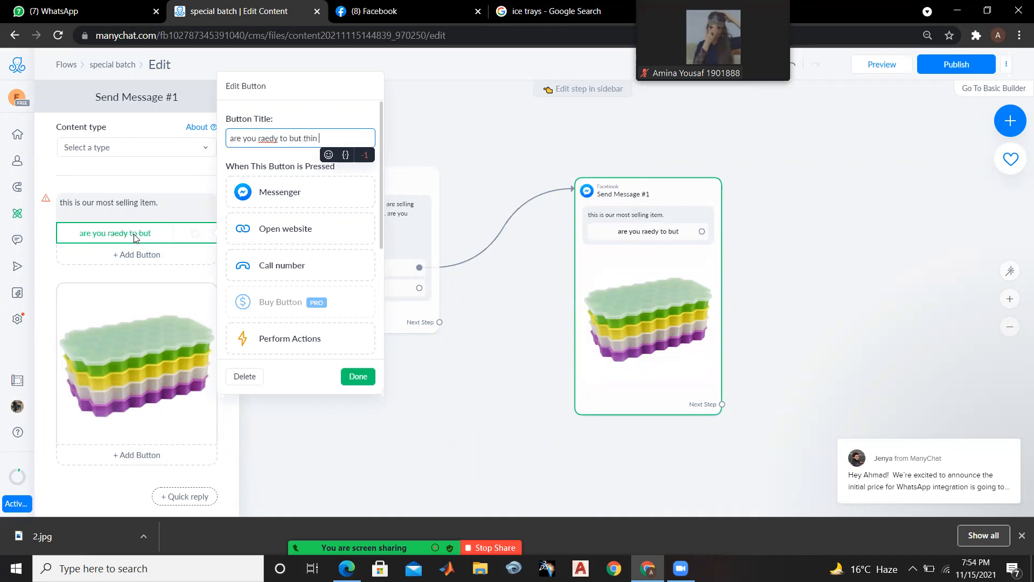
{"action": "type", "text": " item?"}
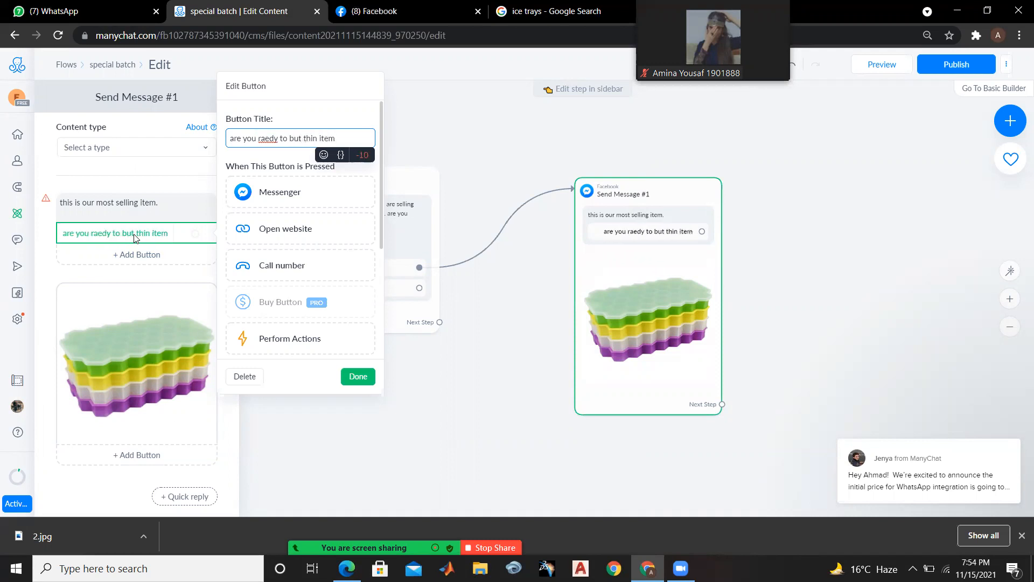
Correct "raedy" so the button title reads "are you ready to but thin item?" and close the button settings
{"action": "right_click", "coordinate": [276, 138]}
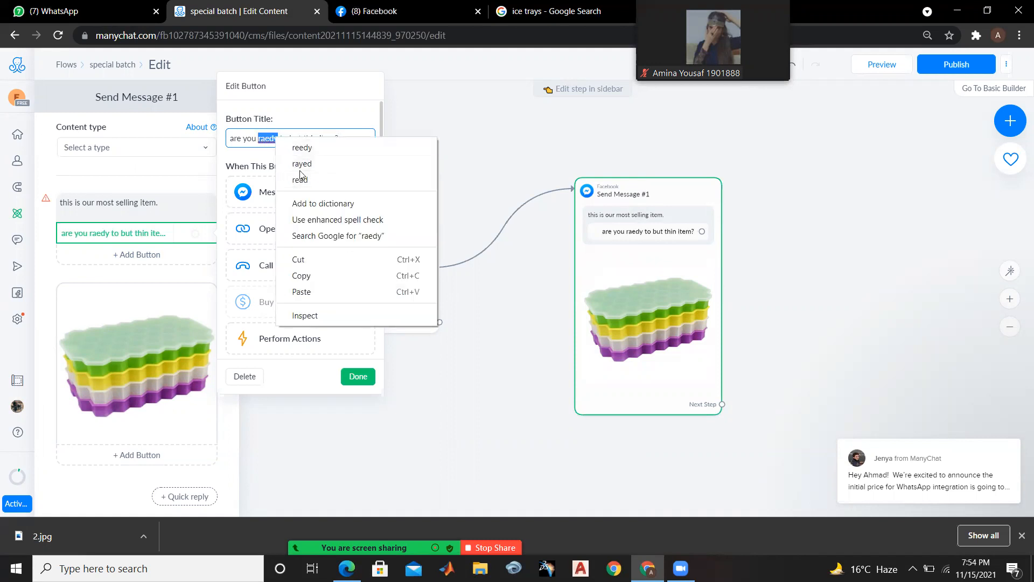
{"action": "left_click", "coordinate": [306, 137]}
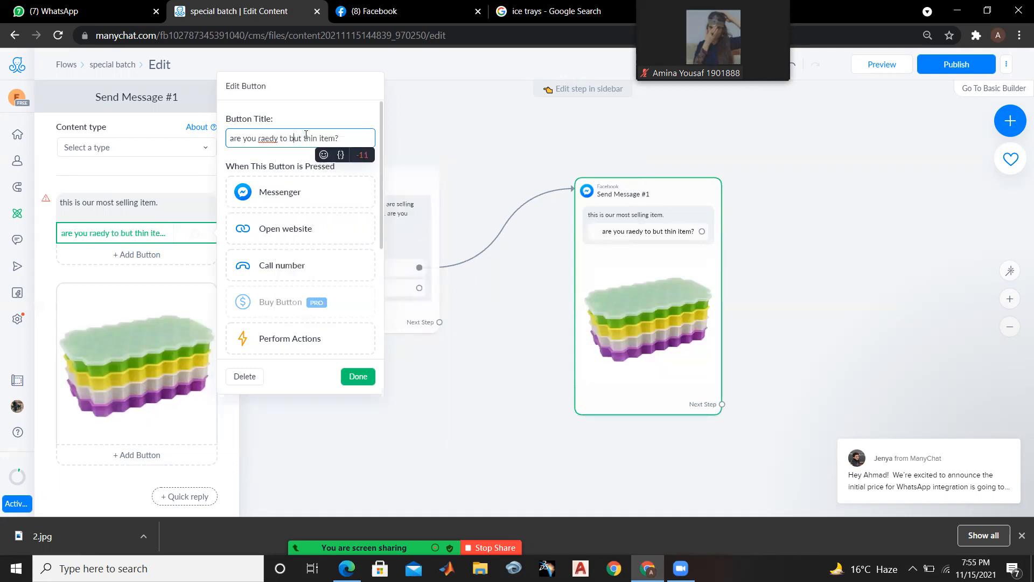
{"action": "key", "text": "BackSpace"}
{"action": "key", "text": "BackSpace"}
{"action": "key", "text": "BackSpace"}
{"action": "key", "text": "BackSpace"}
{"action": "type", "text": "eaday"}
{"action": "key", "text": "BackSpace"}
{"action": "key", "text": "BackSpace"}
{"action": "key", "text": "BackSpace"}
{"action": "key", "text": "BackSpace"}
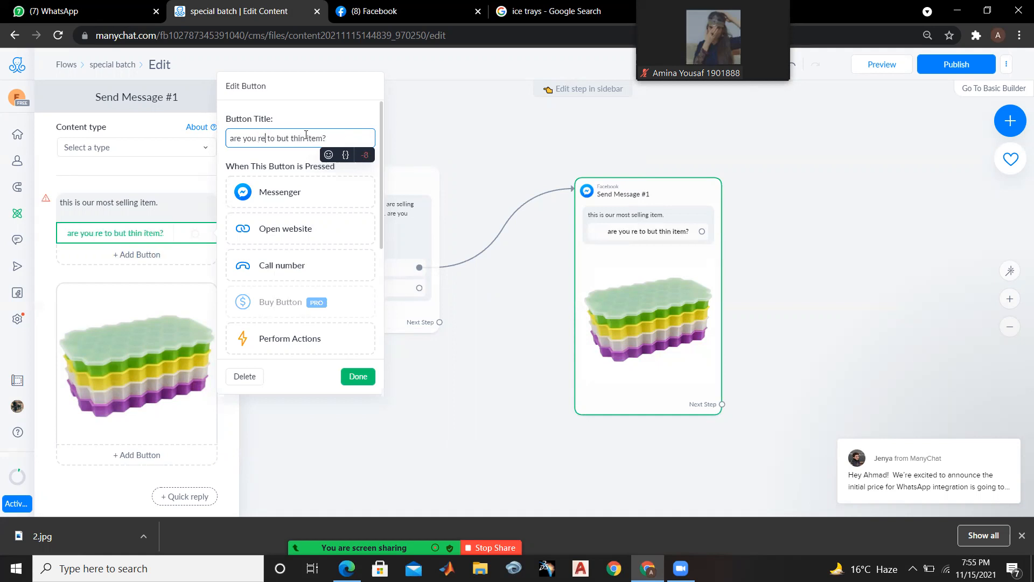
{"action": "type", "text": "d"}
{"action": "type", "text": "ay"}
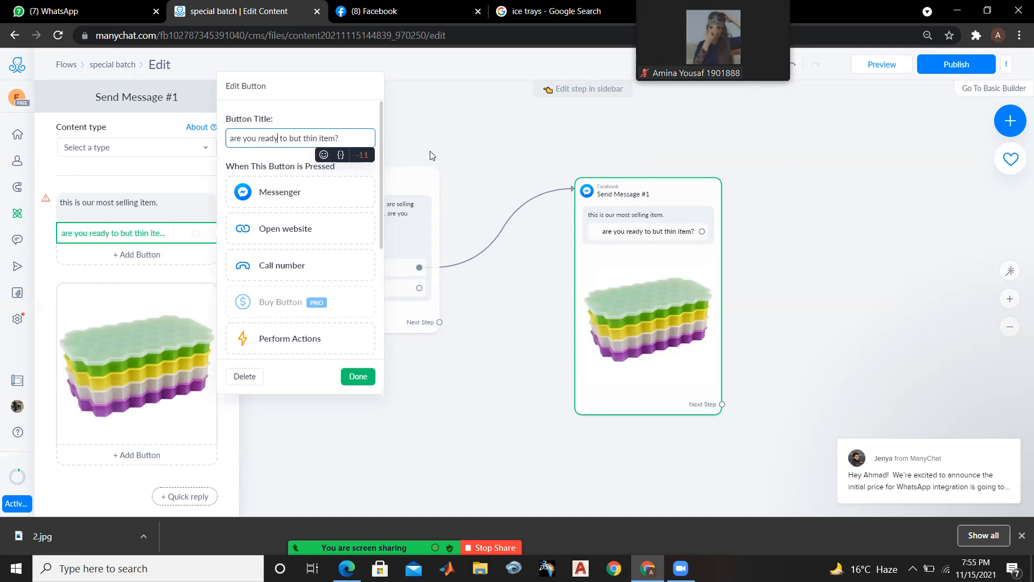
{"action": "left_click", "coordinate": [431, 155]}
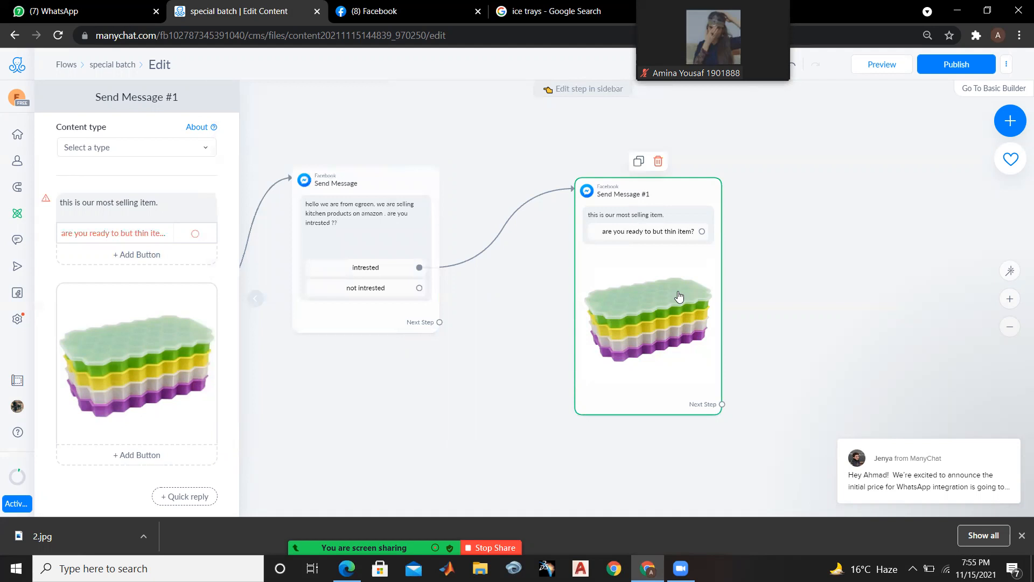
Add a second button titled "not ready" under the "this is our most selling item." text
{"action": "left_click_drag", "start_coordinate": [157, 98], "coordinate": [165, 93]}
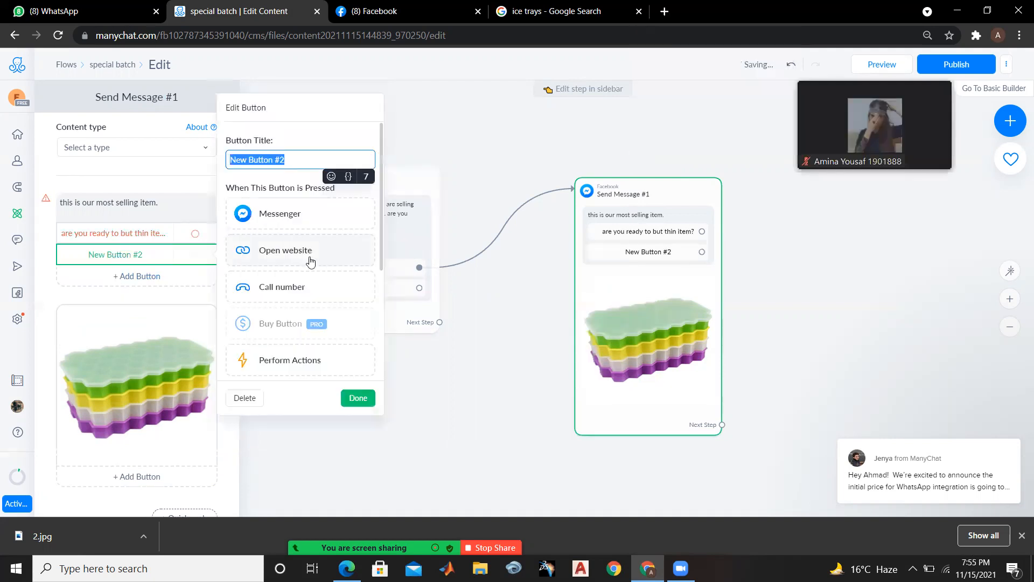
{"action": "key", "text": "BackSpace"}
{"action": "type", "text": "not"}
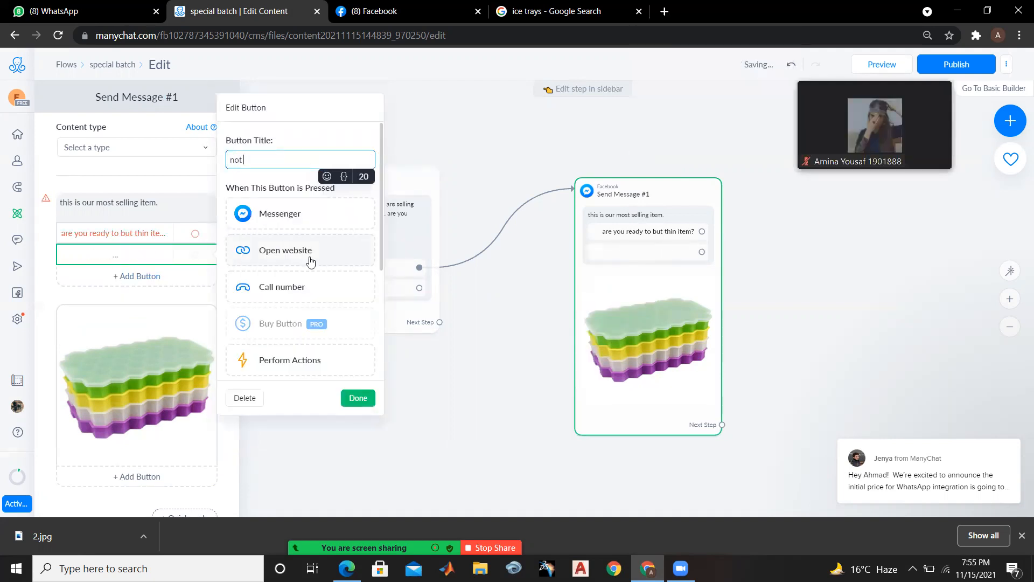
{"action": "type", "text": " rady"}
{"action": "key", "text": "BackSpace"}
{"action": "key", "text": "BackSpace"}
{"action": "type", "text": "eady"}
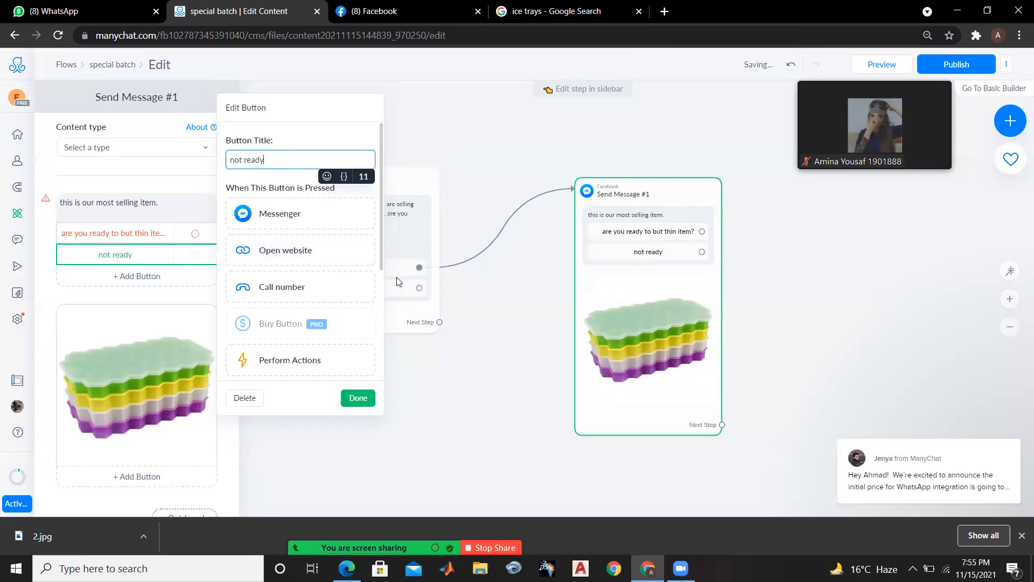
{"action": "left_click", "coordinate": [359, 399]}
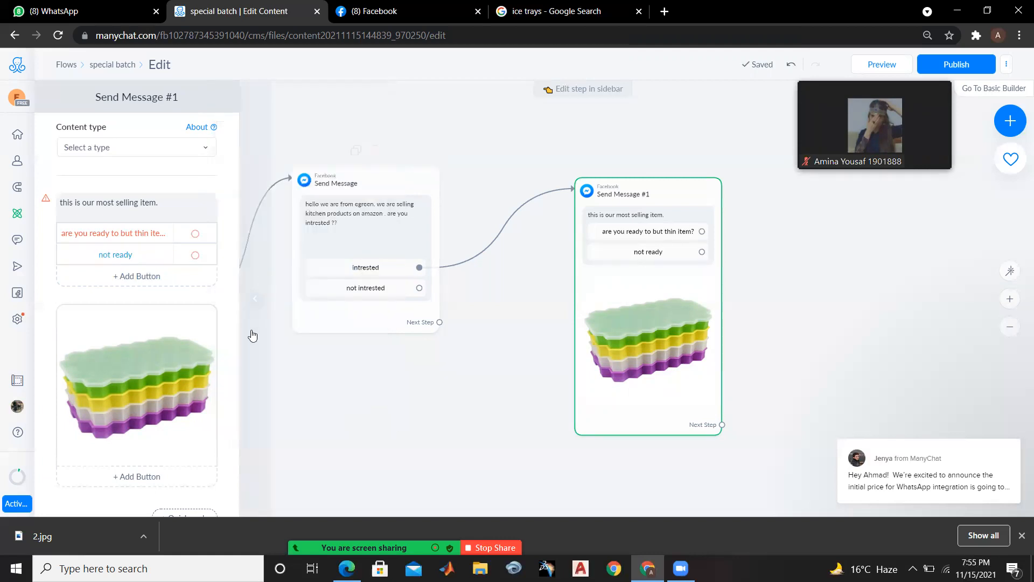
{"action": "left_click", "coordinate": [542, 371]}
Open the settings of the "are you ready to but thin item?" button and load amazon.co.uk in a new browser tab
{"action": "left_click", "coordinate": [686, 234]}
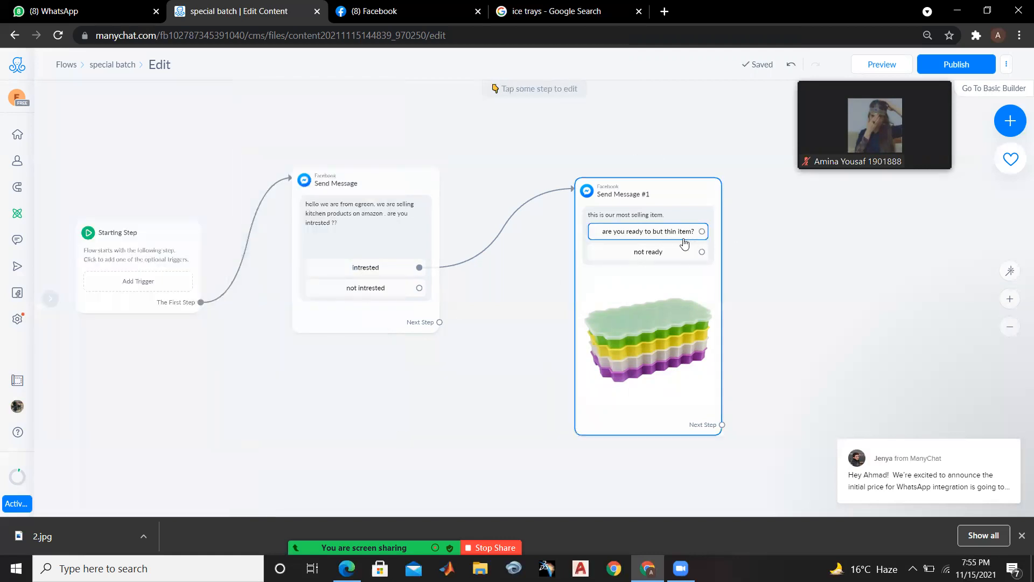
{"action": "left_click", "coordinate": [678, 239]}
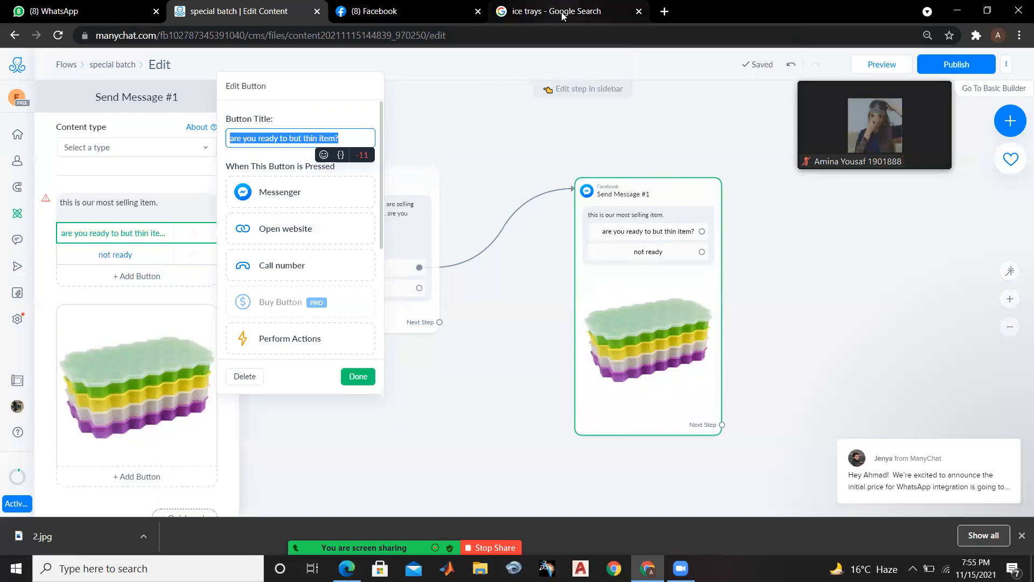
{"action": "left_click", "coordinate": [663, 11]}
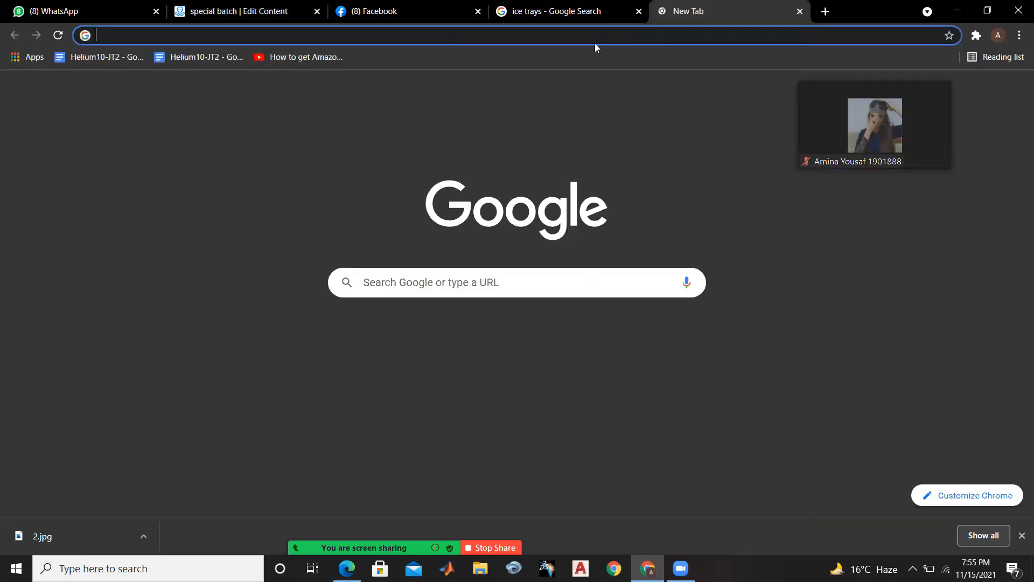
{"action": "type", "text": "ama"}
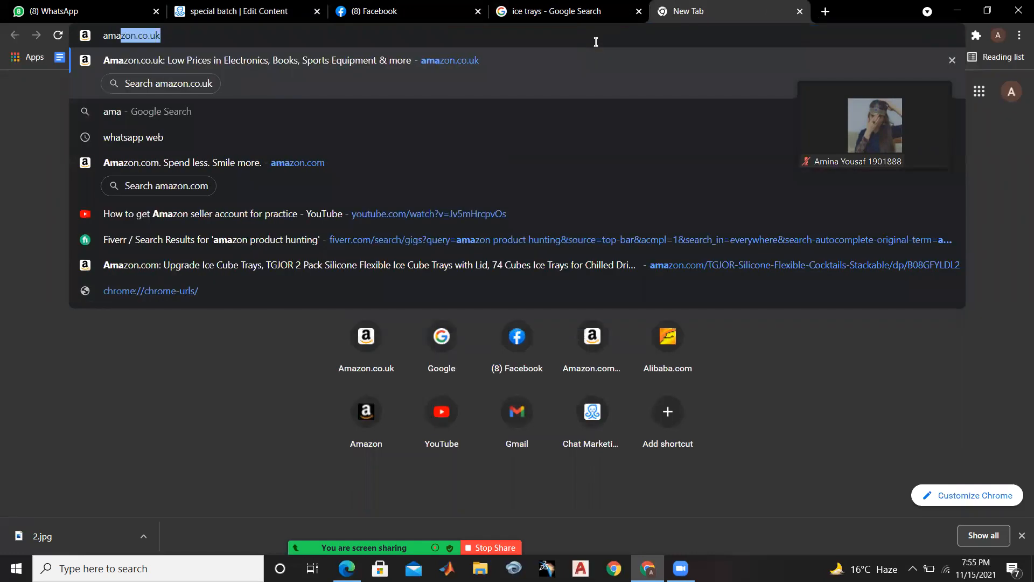
{"action": "key", "text": "Right"}
{"action": "key", "text": "Return"}
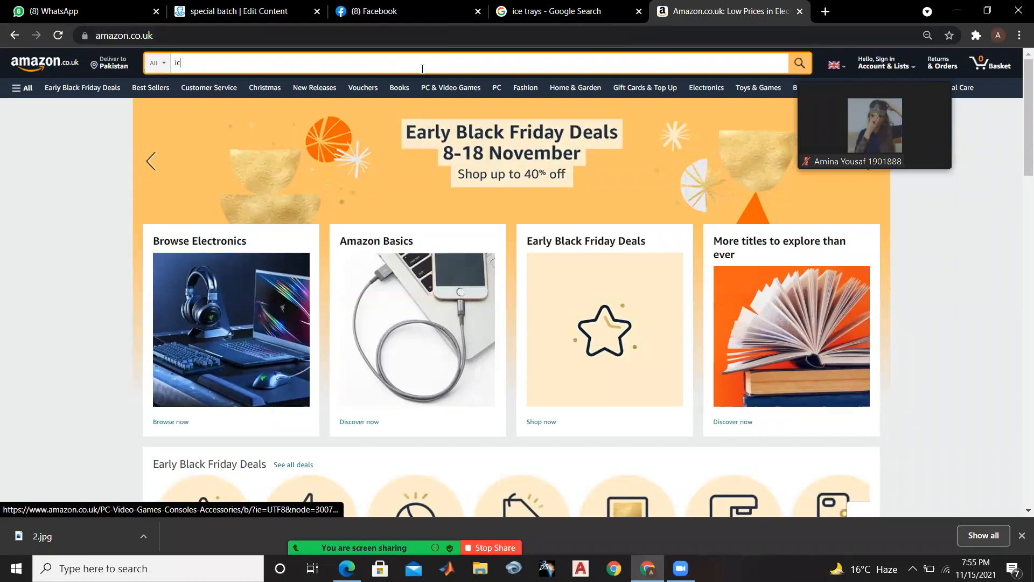
Search Amazon for "ice cuce"
{"action": "type", "text": "ice ceube"}
{"action": "key", "text": "BackSpace"}
{"action": "key", "text": "BackSpace"}
{"action": "key", "text": "BackSpace"}
{"action": "key", "text": "BackSpace"}
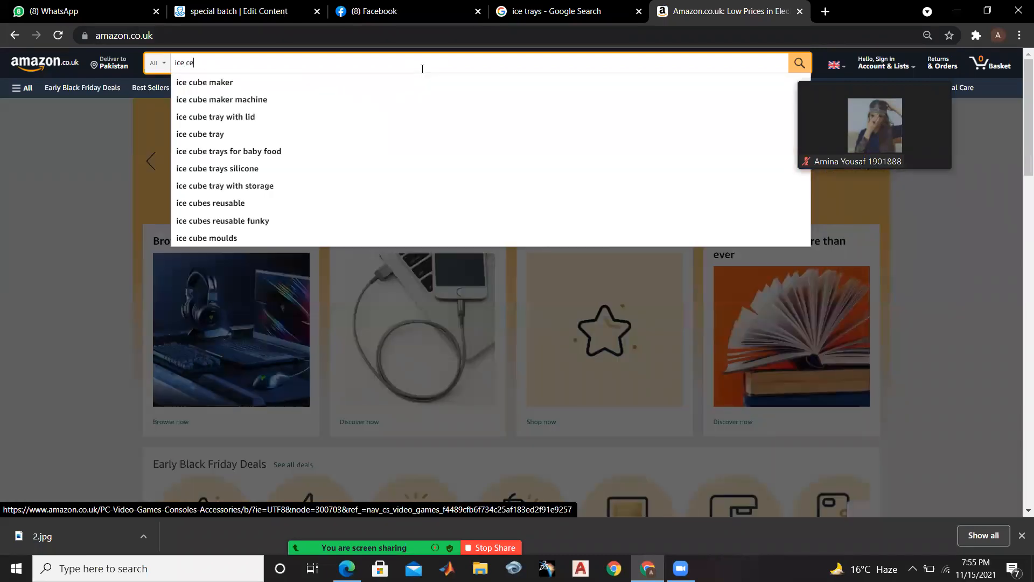
{"action": "type", "text": "uce"}
{"action": "key", "text": "Return"}
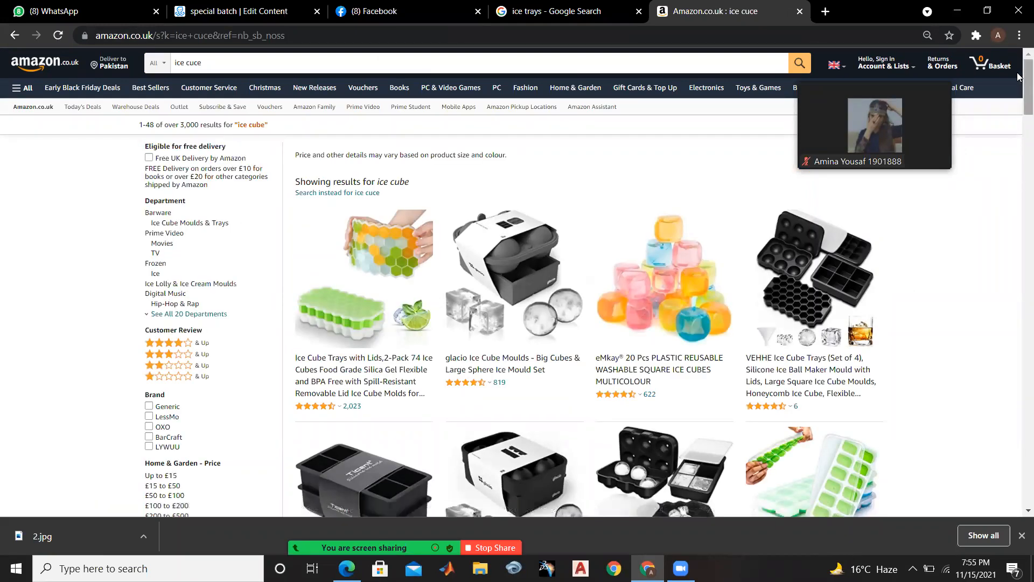
Open the GUBA 4 Pcs Ice Cube Trays Silicone product page from the search results and copy its web address
{"action": "scroll", "coordinate": [1020, 87], "scroll_direction": "down", "scroll_amount": 2}
{"action": "scroll", "coordinate": [1020, 79], "scroll_direction": "up", "scroll_amount": 3}
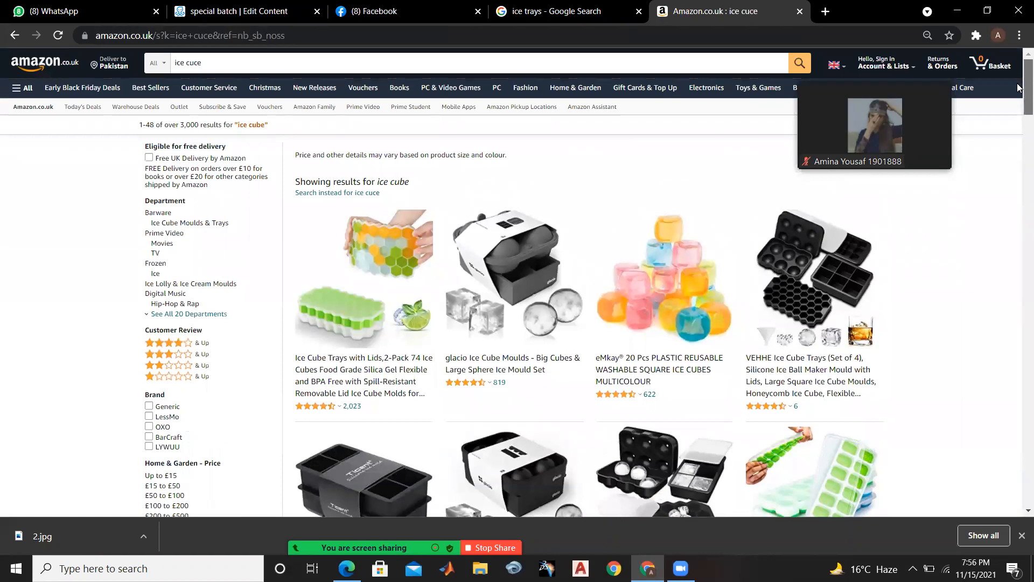
{"action": "scroll", "coordinate": [1020, 91], "scroll_direction": "down", "scroll_amount": 3}
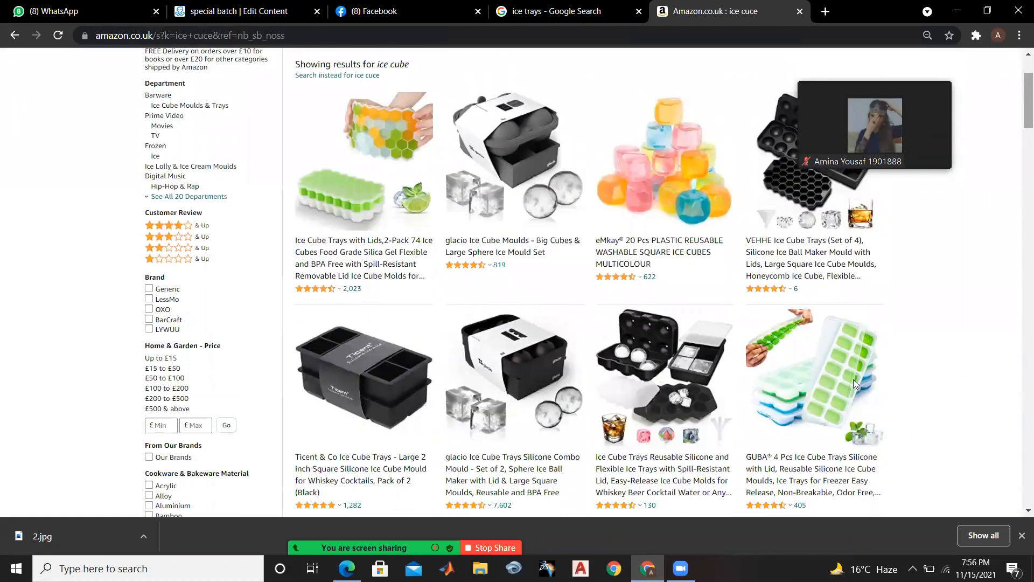
{"action": "scroll", "coordinate": [792, 313], "scroll_direction": "down", "scroll_amount": 1}
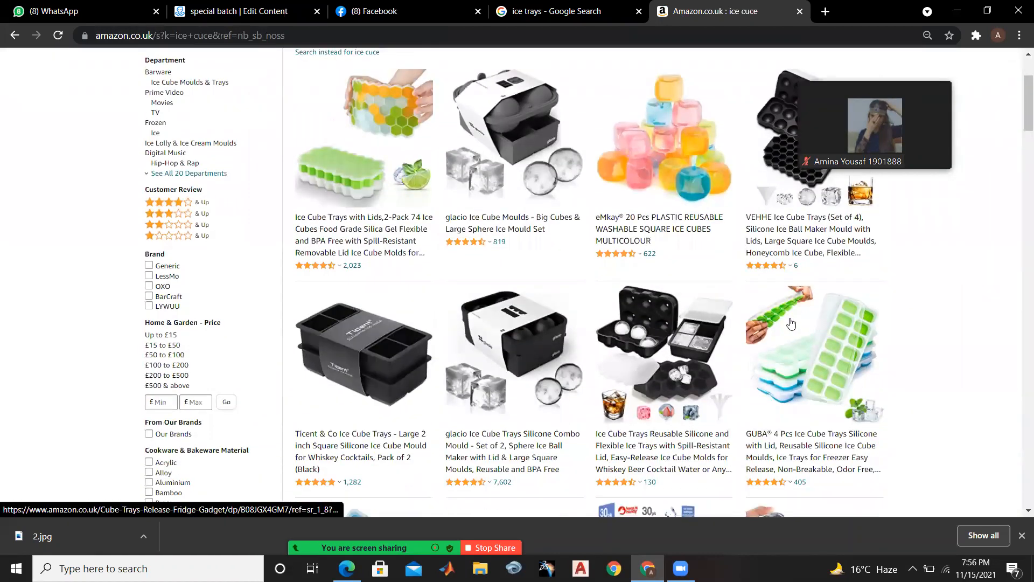
{"action": "left_click", "coordinate": [791, 323]}
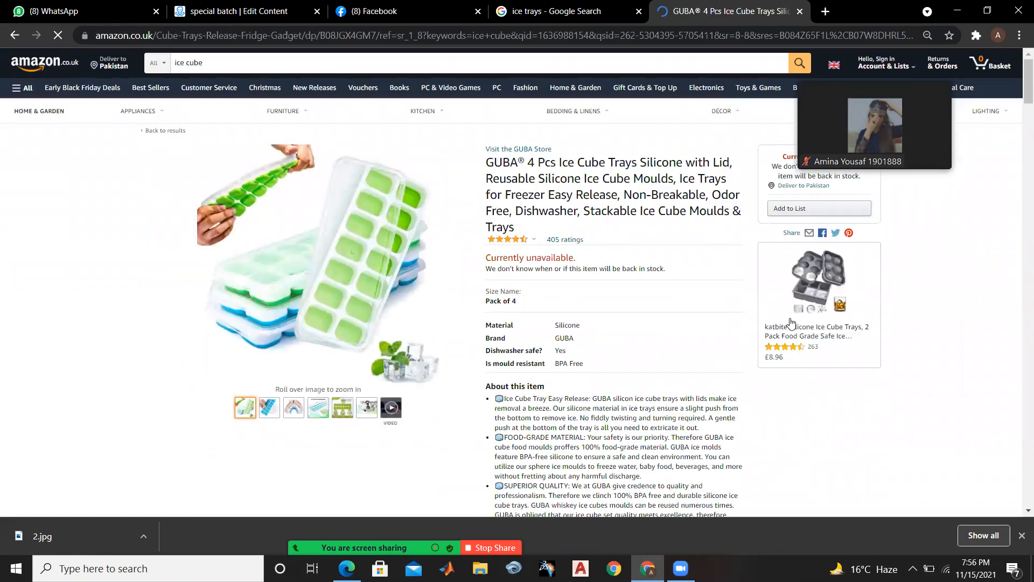
{"action": "left_click", "coordinate": [548, 31]}
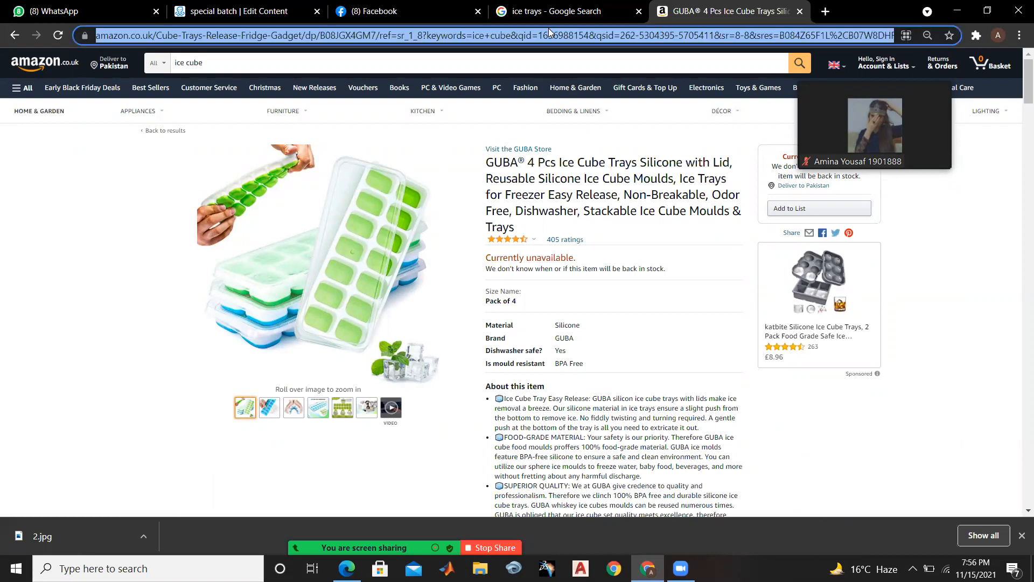
Switch back to the "special batch" flow in ManyChat and check the meeting chat before minimising it
{"action": "left_click", "coordinate": [565, 18]}
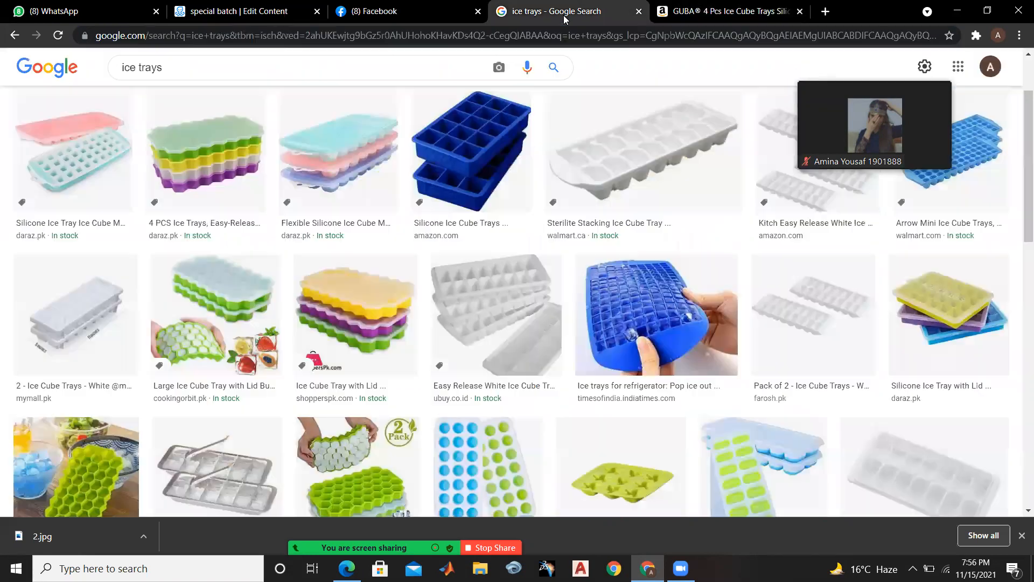
{"action": "left_click", "coordinate": [280, 10]}
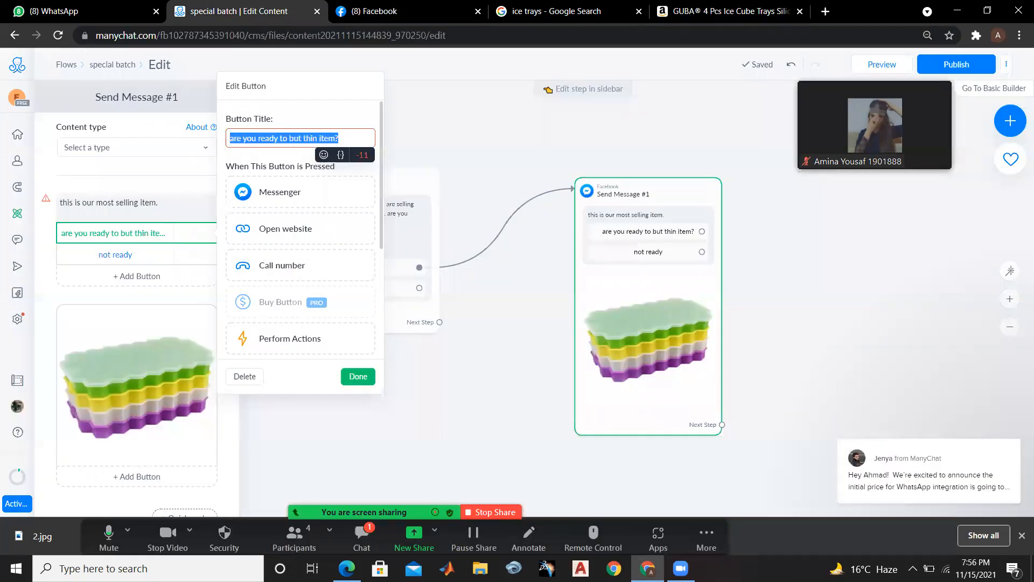
{"action": "left_click", "coordinate": [361, 536]}
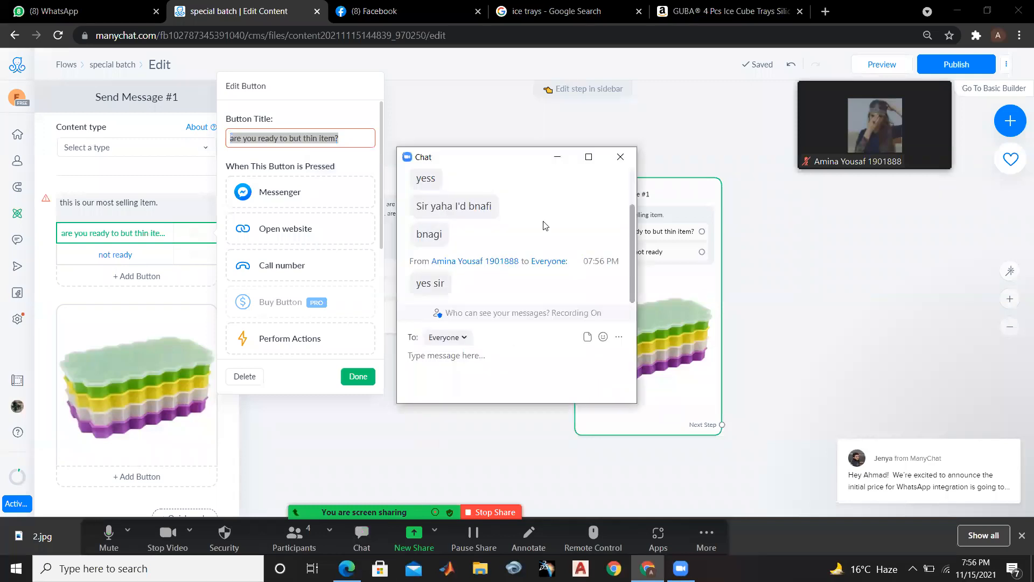
{"action": "left_click", "coordinate": [557, 158]}
{"action": "left_click", "coordinate": [556, 162]}
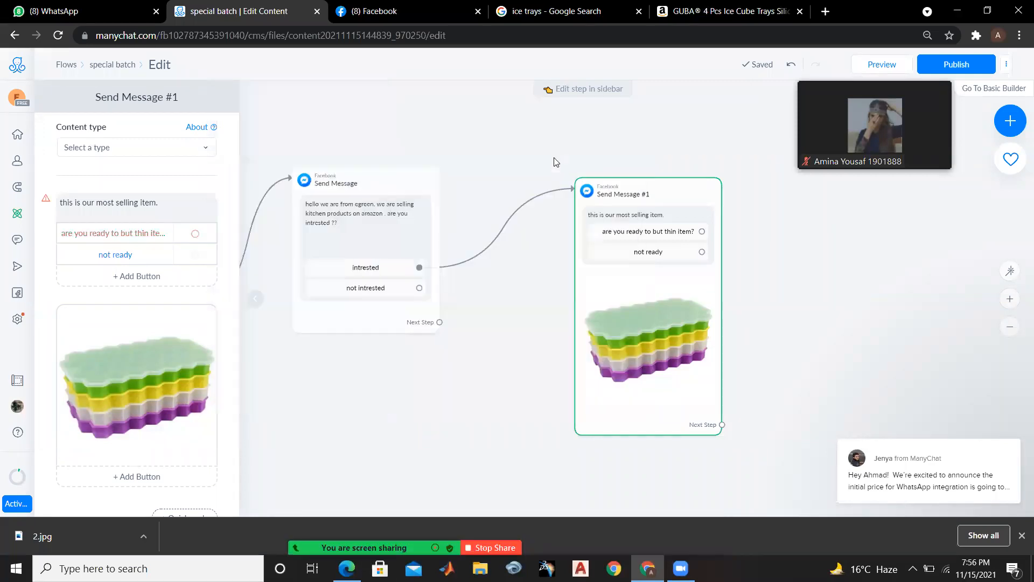
Set the "are you ready to but thin item?" button to open the copied Amazon product page as its website
{"action": "left_click", "coordinate": [619, 237]}
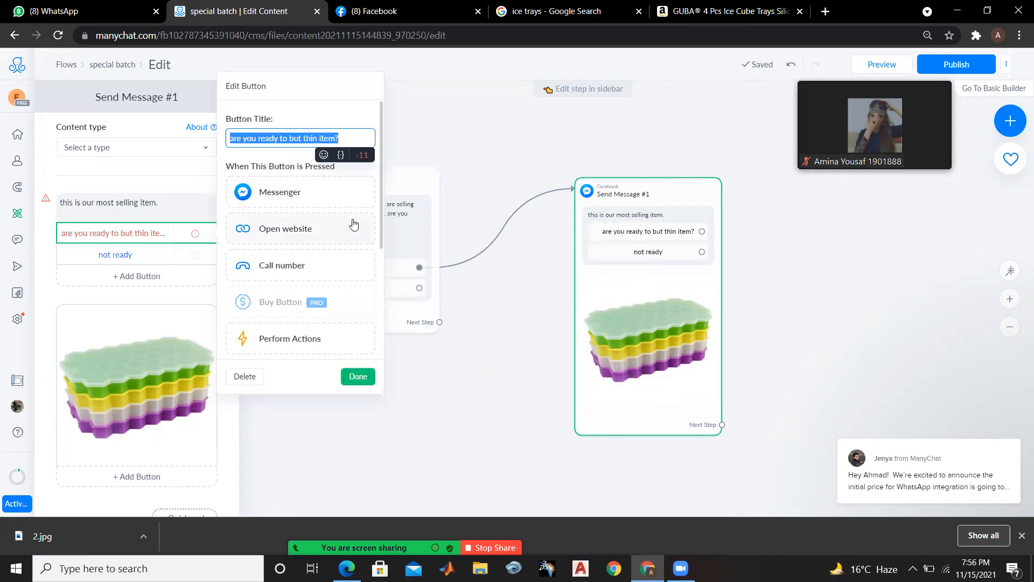
{"action": "left_click", "coordinate": [338, 228]}
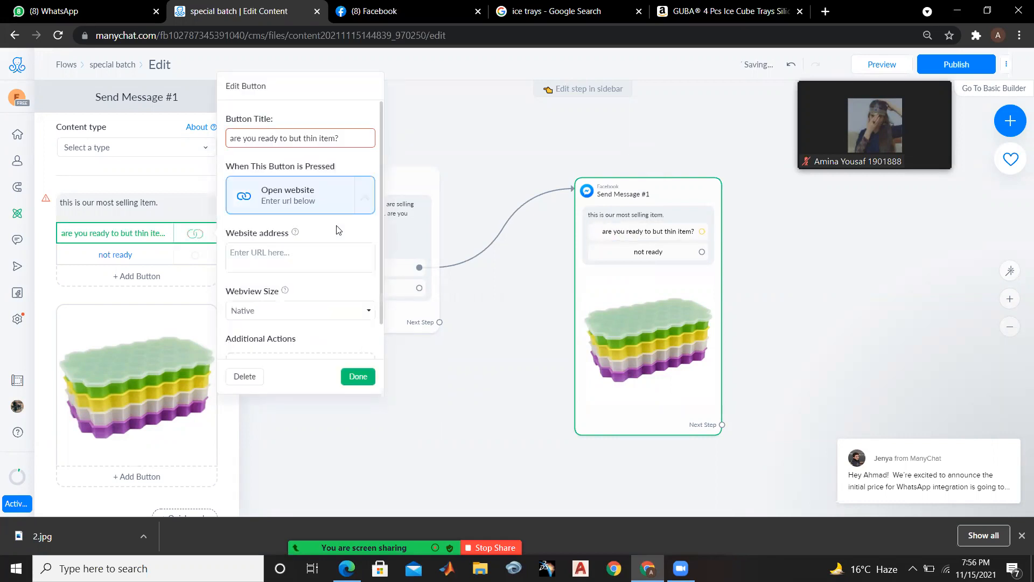
{"action": "left_click", "coordinate": [314, 262]}
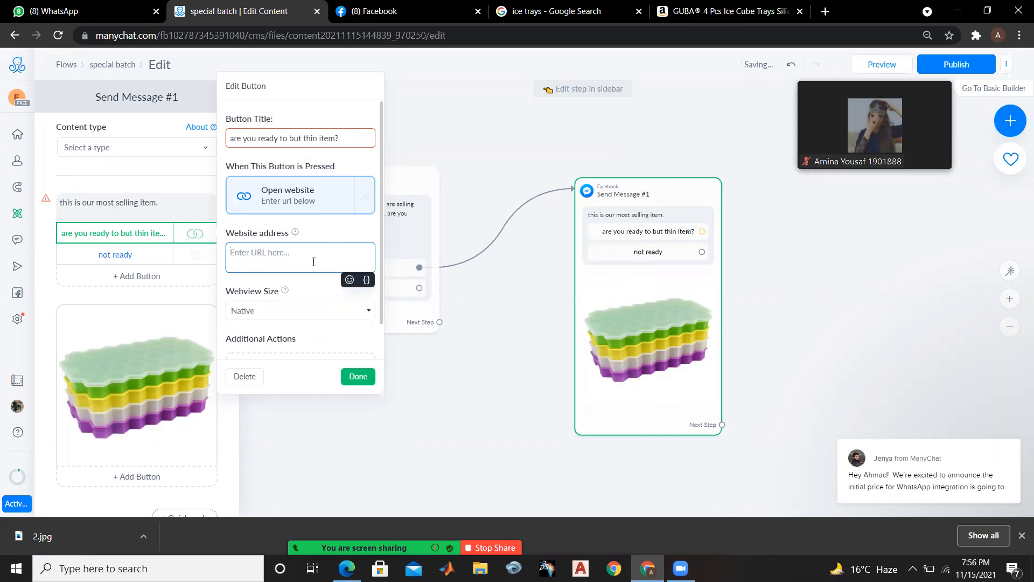
{"action": "key", "text": "ctrl+v"}
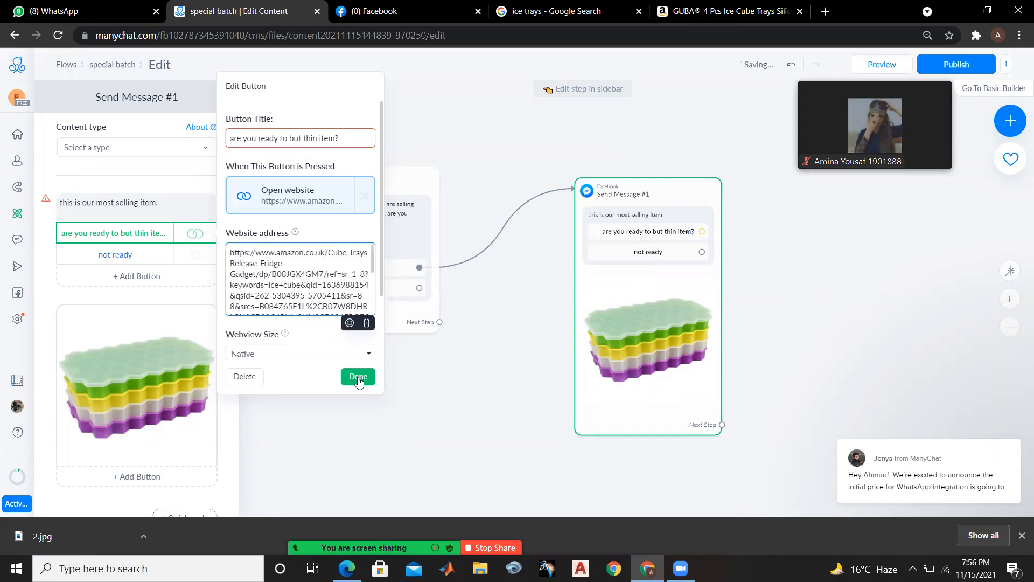
{"action": "left_click", "coordinate": [358, 377]}
{"action": "left_click", "coordinate": [360, 382]}
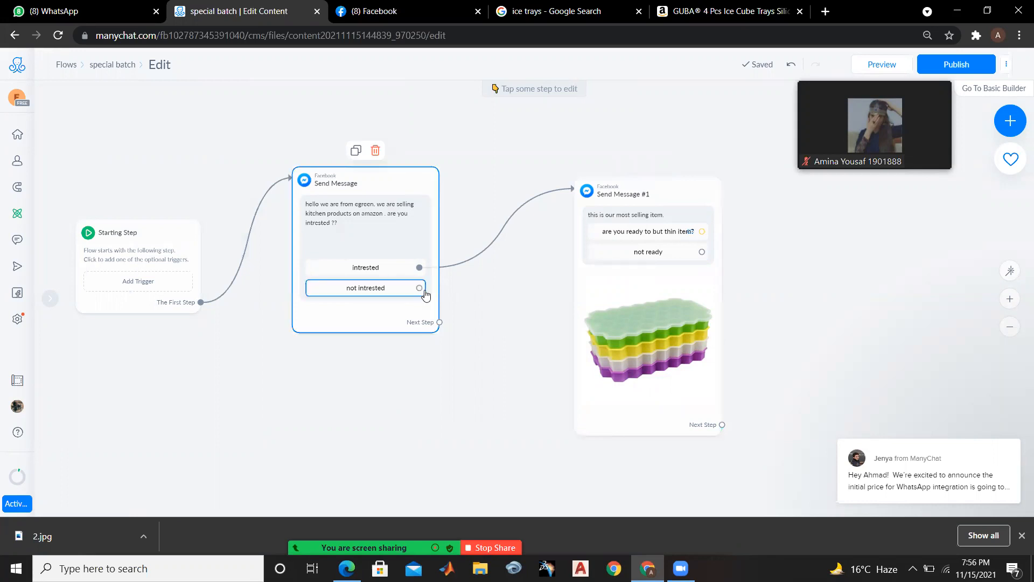
Connect the "not intrested" button to a new Messenger message placed below the first one, with the text "thanks for the time"
{"action": "left_click_drag", "start_coordinate": [425, 291], "coordinate": [272, 408]}
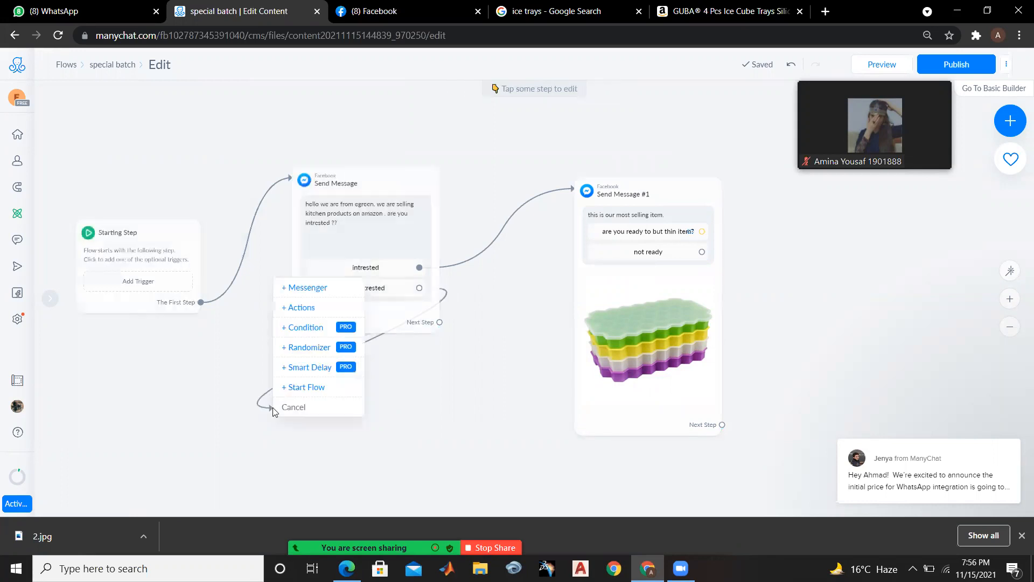
{"action": "left_click", "coordinate": [310, 290]}
{"action": "left_click", "coordinate": [140, 200]}
{"action": "type", "text": "tahan"}
{"action": "key", "text": "BackSpace"}
{"action": "key", "text": "BackSpace"}
{"action": "key", "text": "BackSpace"}
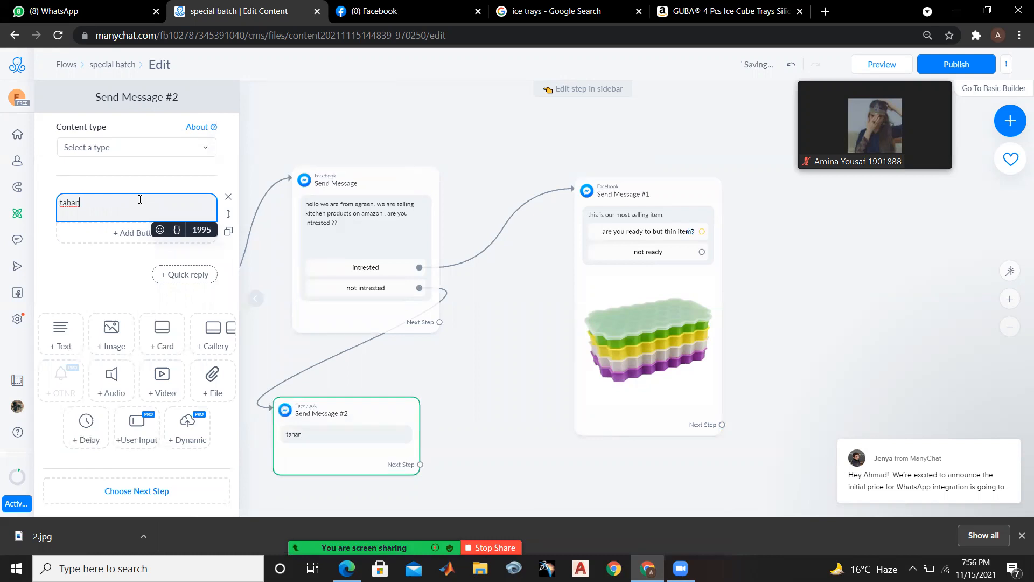
{"action": "type", "text": "hanks for the time"}
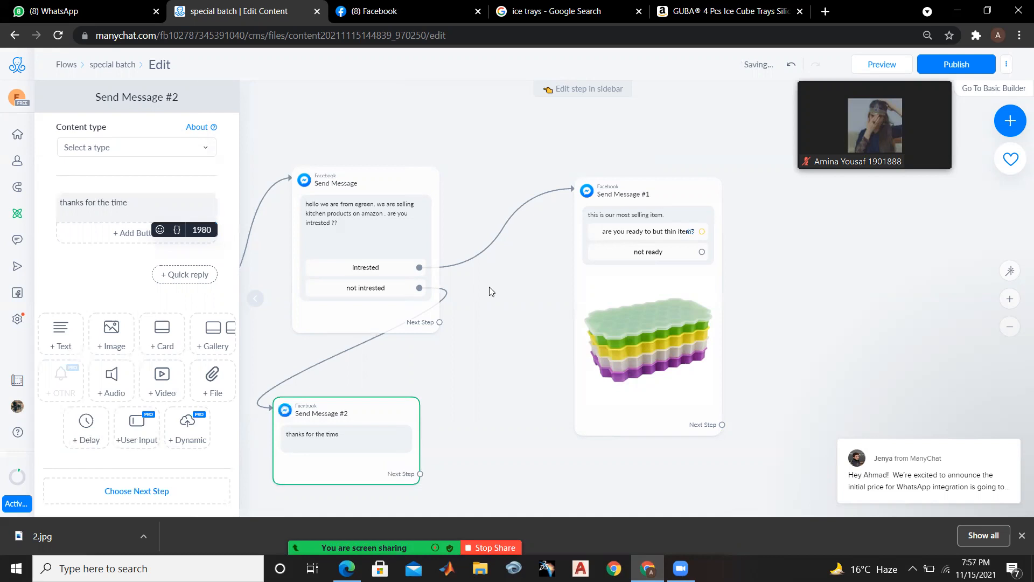
{"action": "left_click", "coordinate": [419, 120]}
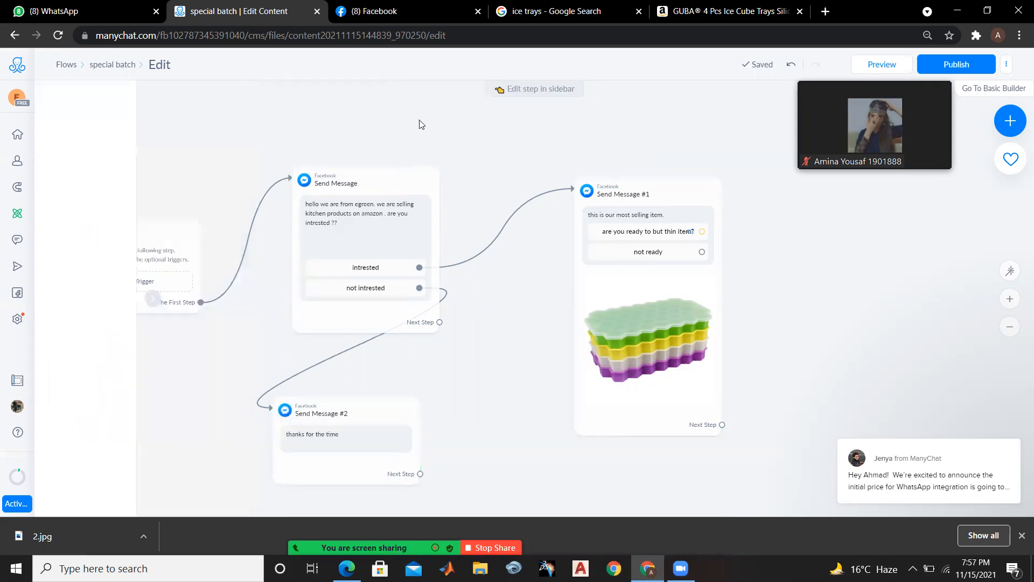
{"action": "left_click", "coordinate": [702, 251]}
{"action": "left_click", "coordinate": [270, 439]}
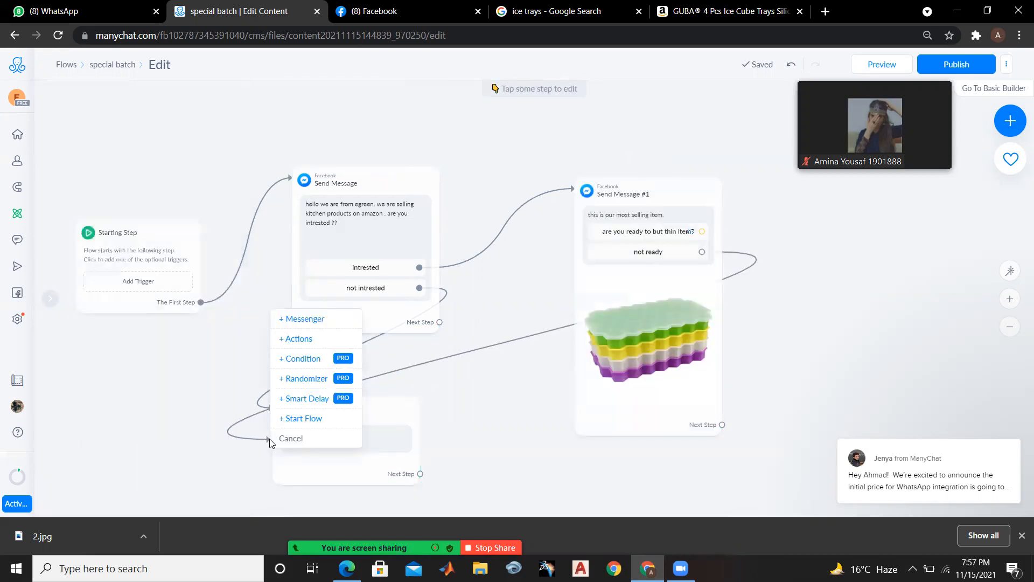
{"action": "left_click", "coordinate": [523, 400]}
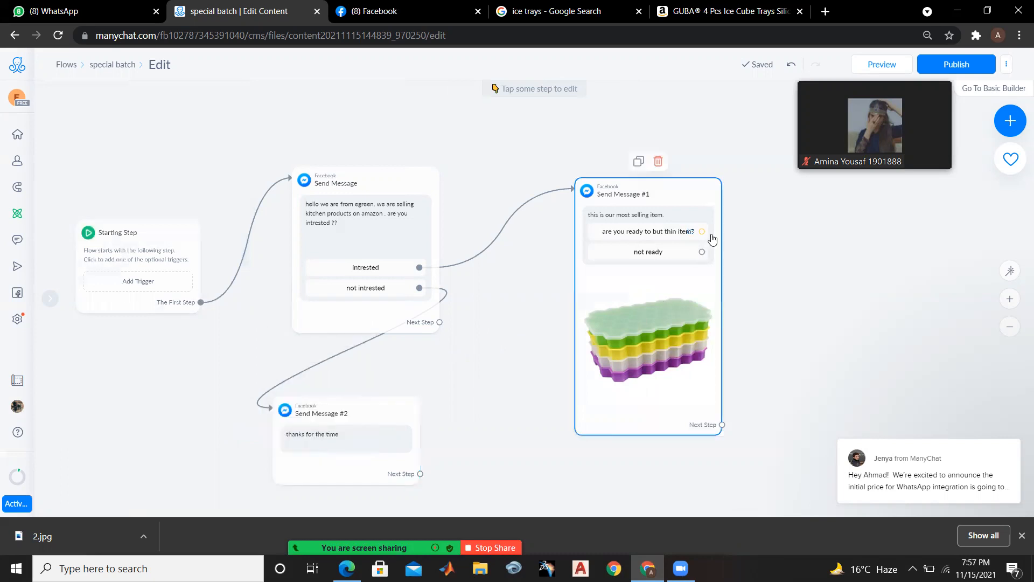
Connect the "not ready" button to the "thanks for the time" message and align that message beneath the first one
{"action": "left_click_drag", "start_coordinate": [496, 333], "coordinate": [305, 401]}
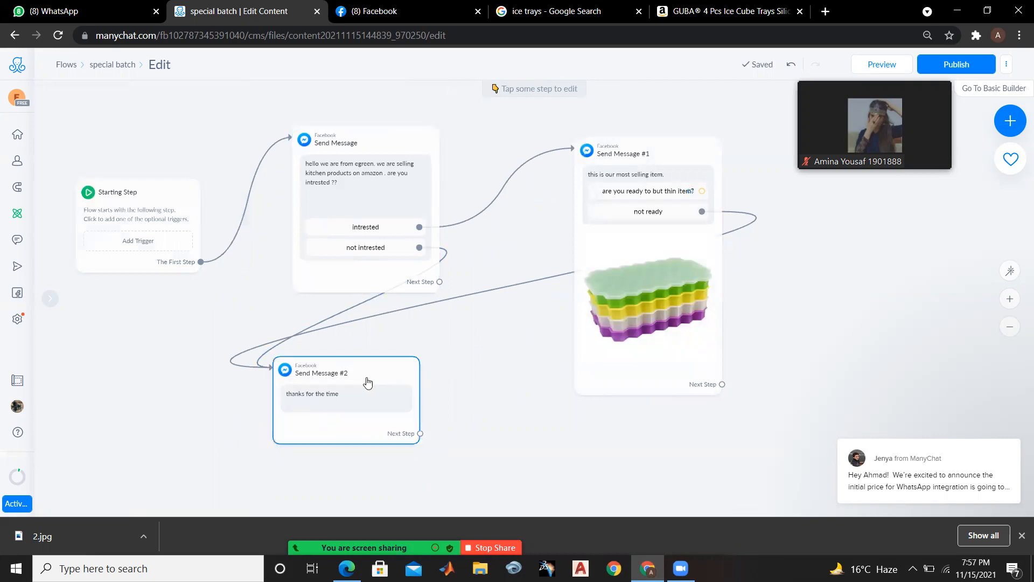
{"action": "left_click_drag", "start_coordinate": [374, 398], "coordinate": [394, 428]}
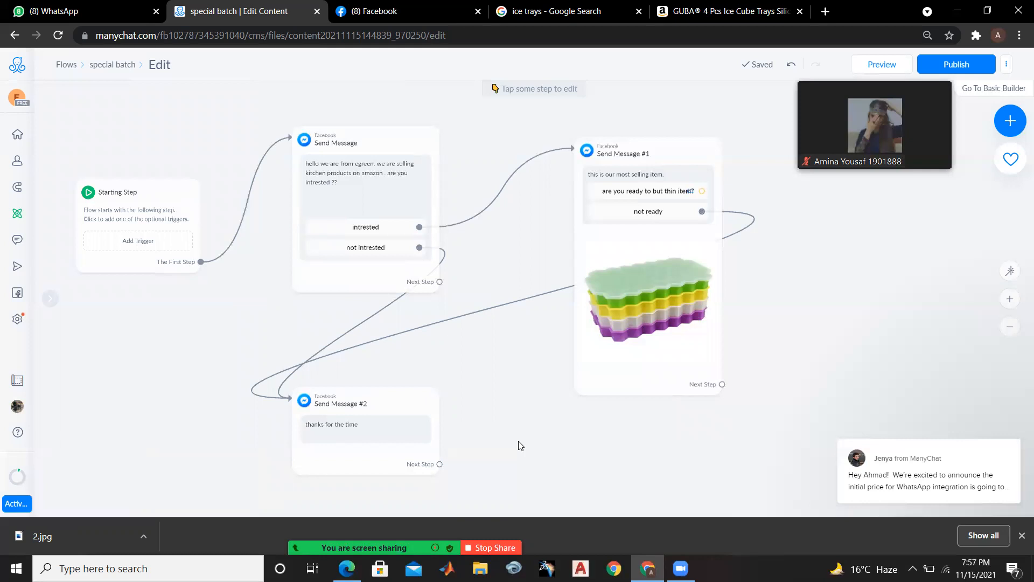
Try to publish the flow, and shorten the title of the "are you ready to but thin item?" button to "ready"
{"action": "mouse_move", "coordinate": [918, 105]}
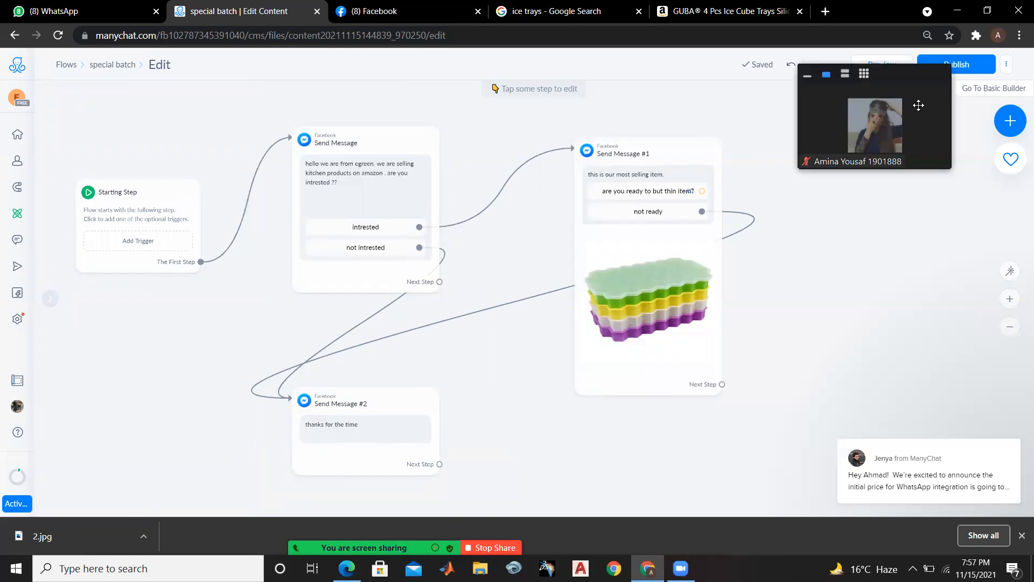
{"action": "left_click", "coordinate": [970, 66]}
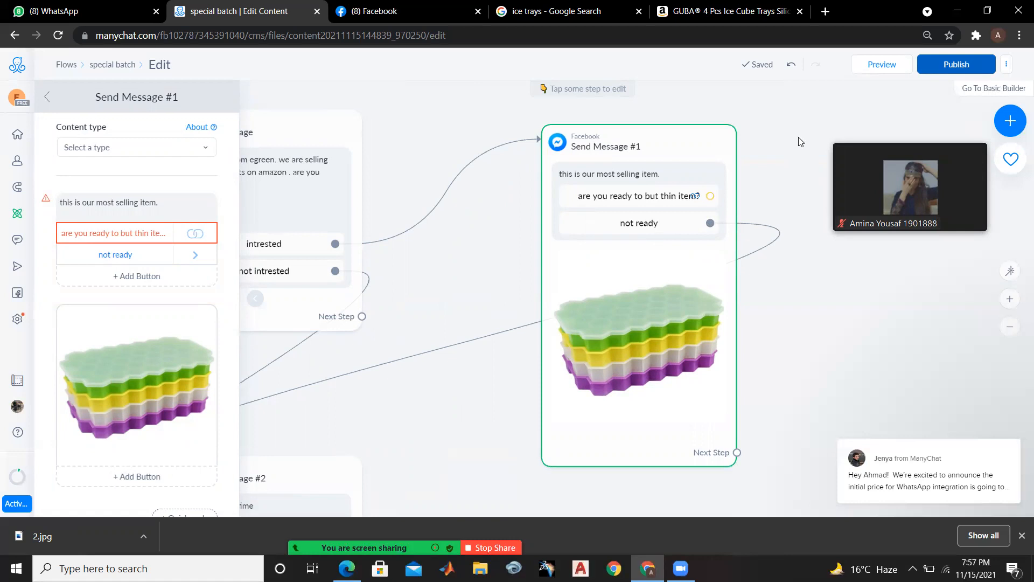
{"action": "left_click", "coordinate": [671, 197]}
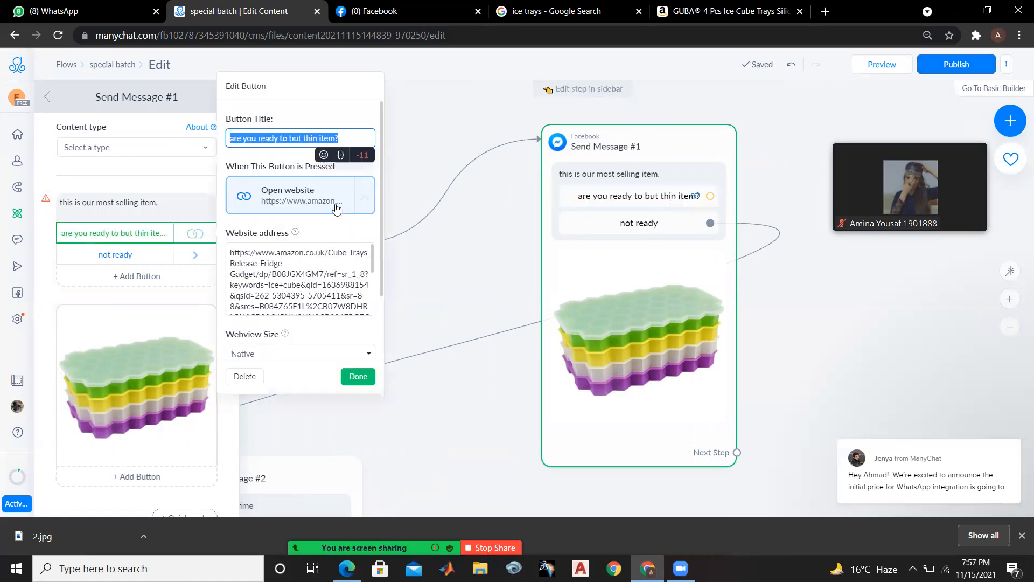
{"action": "left_click", "coordinate": [345, 134]}
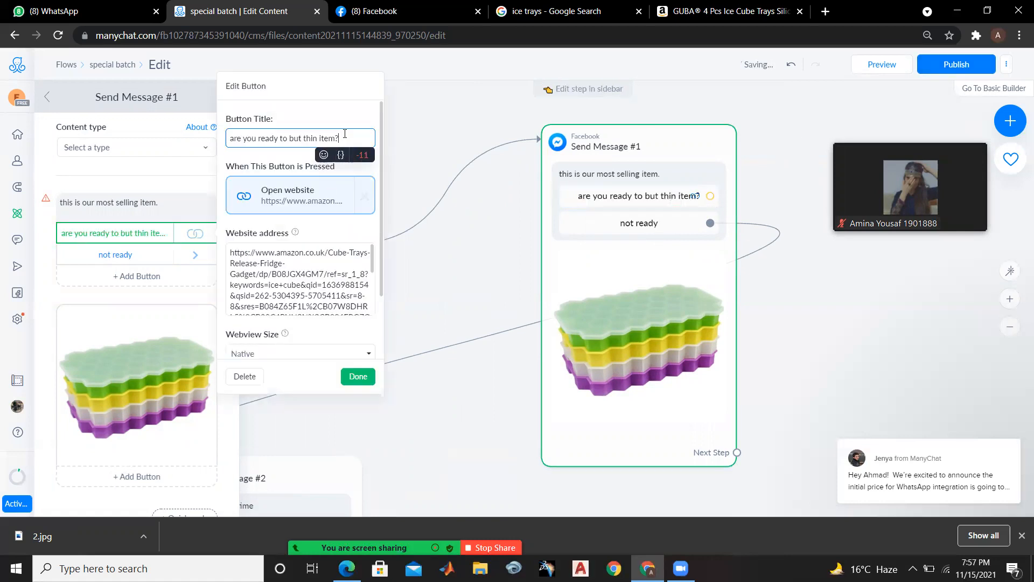
{"action": "key", "text": "BackSpace"}
{"action": "key", "text": "BackSpace"}
{"action": "key", "text": "BackSpace"}
{"action": "key", "text": "BackSpace"}
{"action": "key", "text": "BackSpace"}
{"action": "key", "text": "BackSpace"}
{"action": "key", "text": "BackSpace"}
{"action": "key", "text": "BackSpace"}
{"action": "key", "text": "BackSpace"}
{"action": "key", "text": "BackSpace"}
{"action": "key", "text": "BackSpace"}
{"action": "key", "text": "BackSpace"}
{"action": "key", "text": "BackSpace"}
{"action": "key", "text": "BackSpace"}
{"action": "key", "text": "BackSpace"}
{"action": "key", "text": "BackSpace"}
{"action": "key", "text": "BackSpace"}
{"action": "key", "text": "BackSpace"}
{"action": "key", "text": "BackSpace"}
{"action": "key", "text": "BackSpace"}
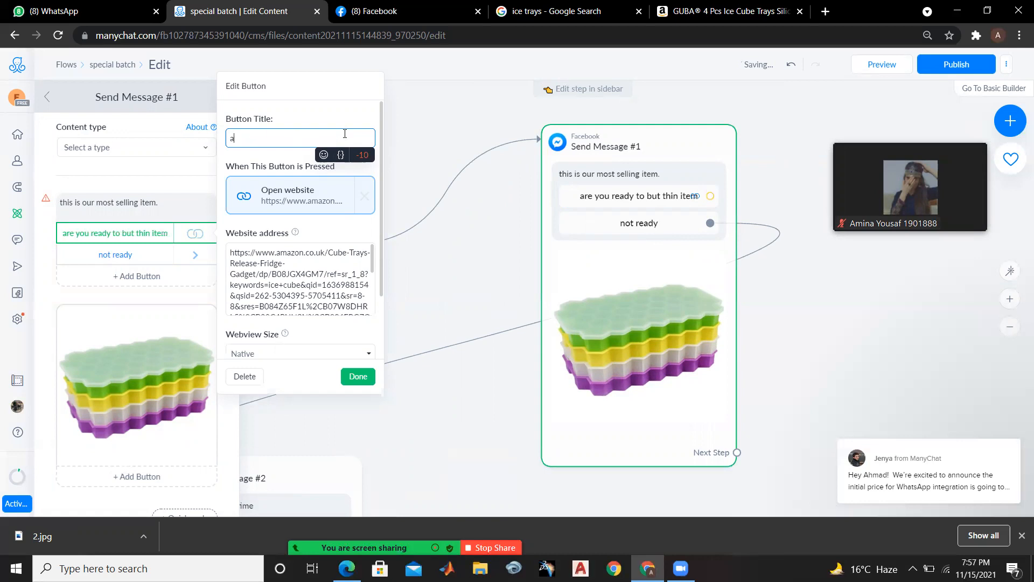
{"action": "type", "text": "eady"}
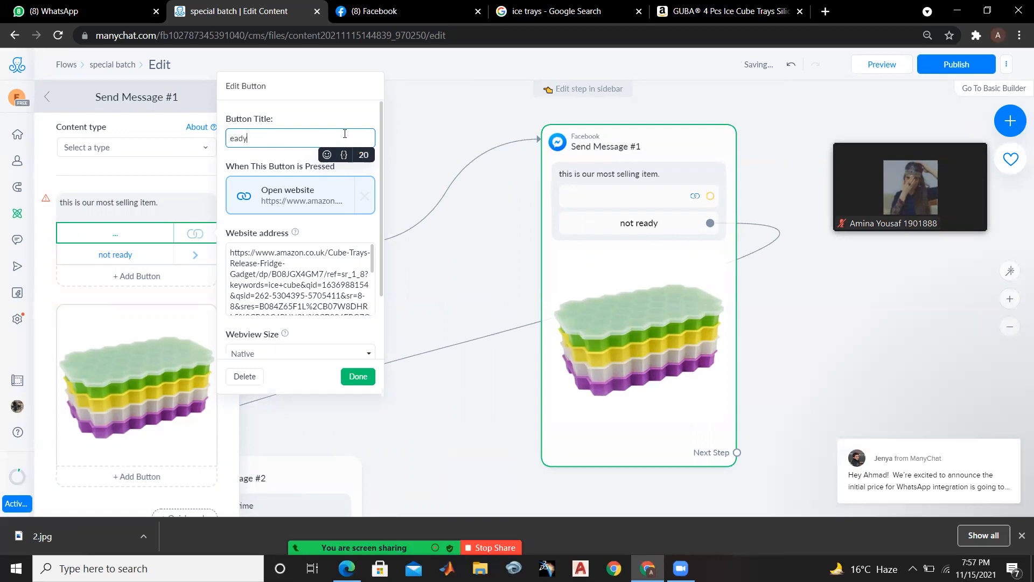
{"action": "key", "text": "BackSpace"}
{"action": "key", "text": "BackSpace"}
{"action": "key", "text": "BackSpace"}
{"action": "type", "text": "ready"}
{"action": "left_click", "coordinate": [368, 376]}
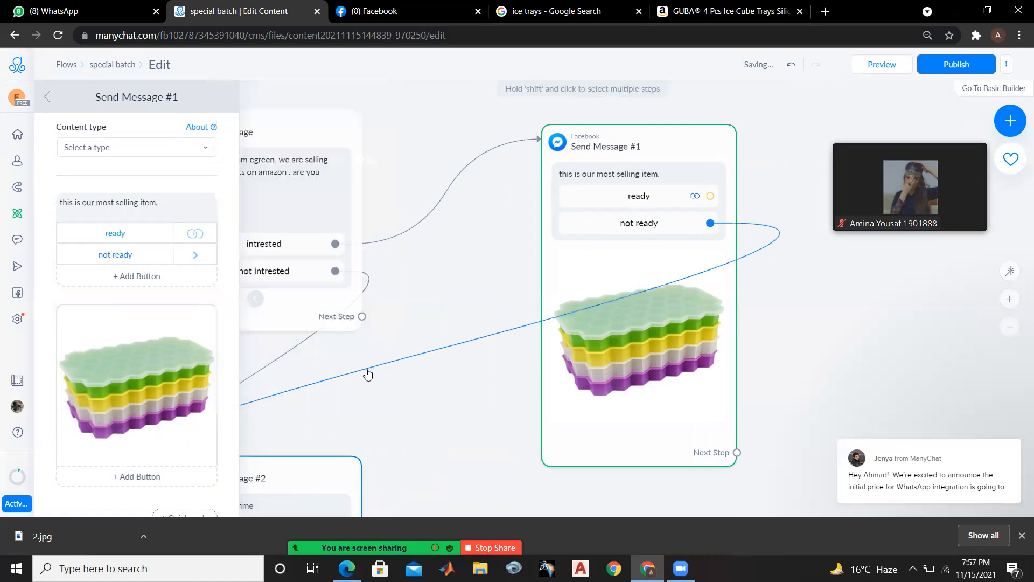
Deselect the message step and publish the "special batch" flow
{"action": "left_click", "coordinate": [502, 269]}
{"action": "left_click", "coordinate": [943, 72]}
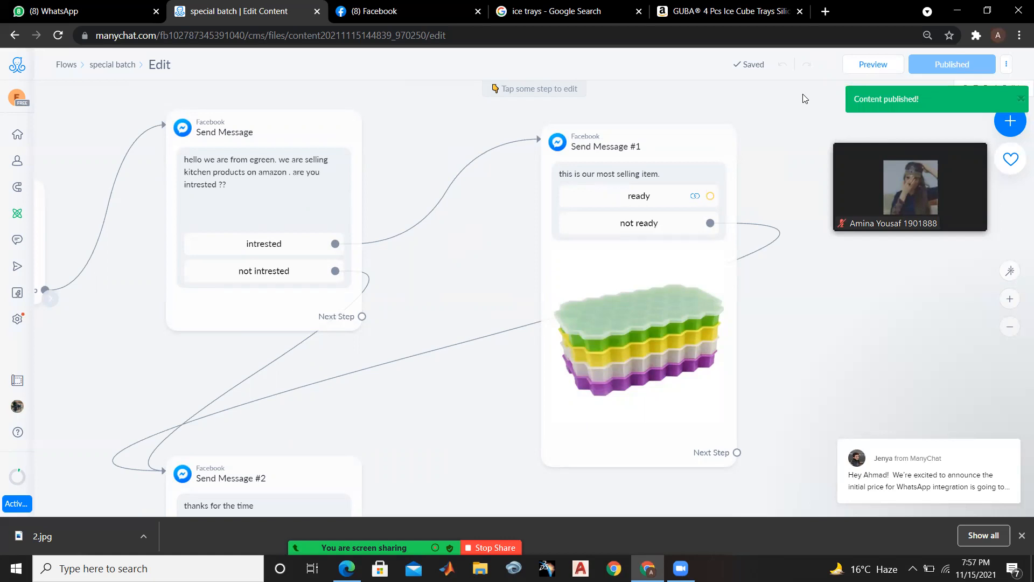
Add a 3-second typing delay to the first Messenger message and place it above the "hello we are from egreen" text
{"action": "scroll", "coordinate": [512, 288], "scroll_direction": "down", "scroll_amount": 1}
{"action": "scroll", "coordinate": [512, 288], "scroll_direction": "down", "scroll_amount": 2}
{"action": "left_click_drag", "start_coordinate": [467, 419], "coordinate": [517, 384]}
{"action": "scroll", "coordinate": [516, 383], "scroll_direction": "down", "scroll_amount": 2}
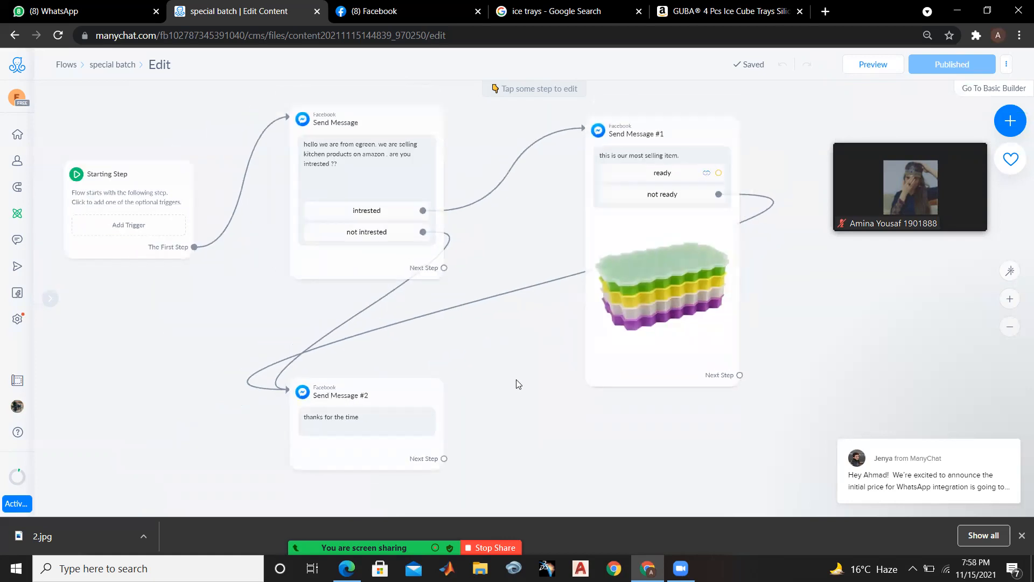
{"action": "left_click_drag", "start_coordinate": [516, 368], "coordinate": [517, 379]}
{"action": "scroll", "coordinate": [518, 383], "scroll_direction": "down", "scroll_amount": 1}
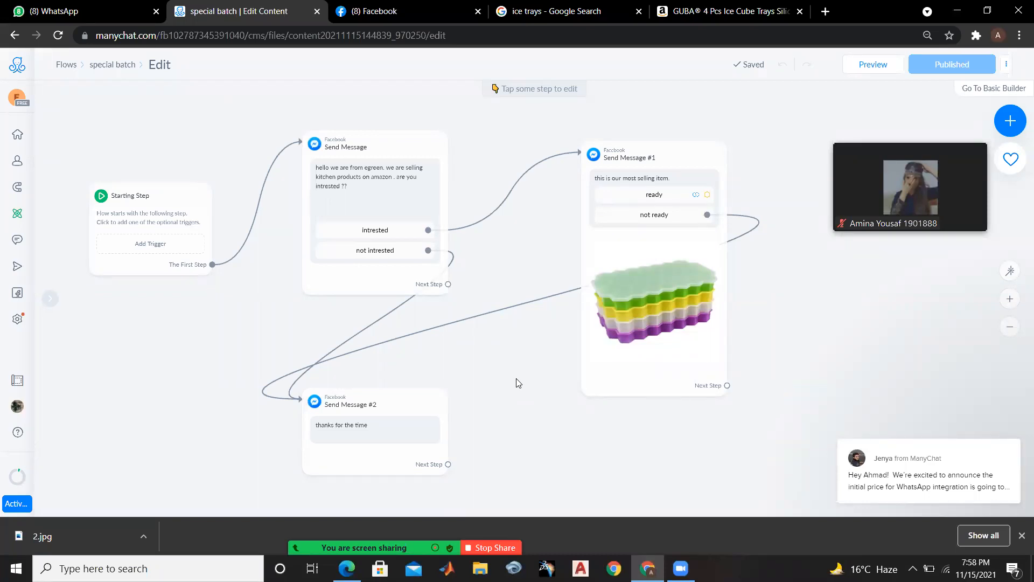
{"action": "left_click", "coordinate": [368, 198]}
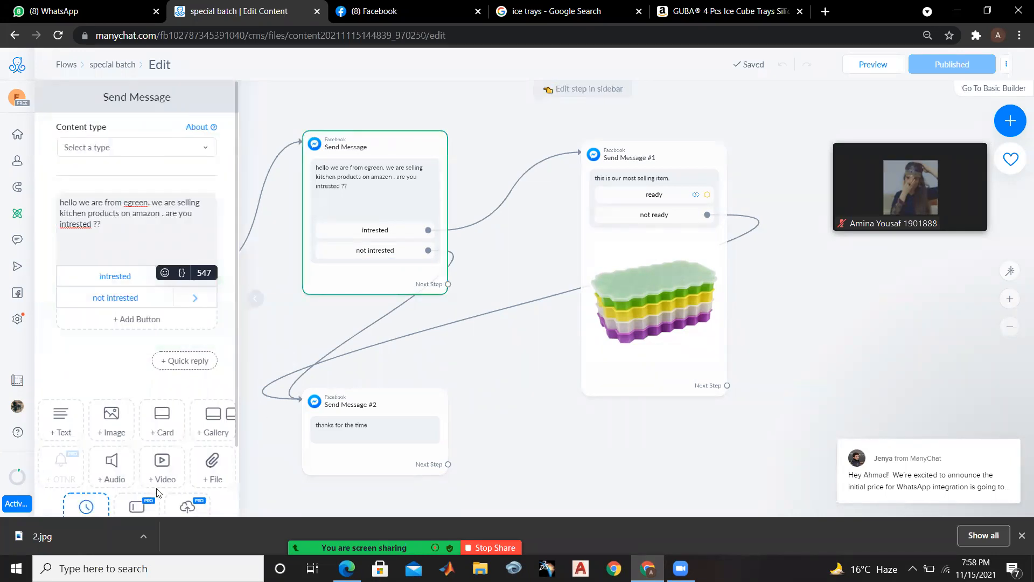
{"action": "key", "text": "ctrl+minus"}
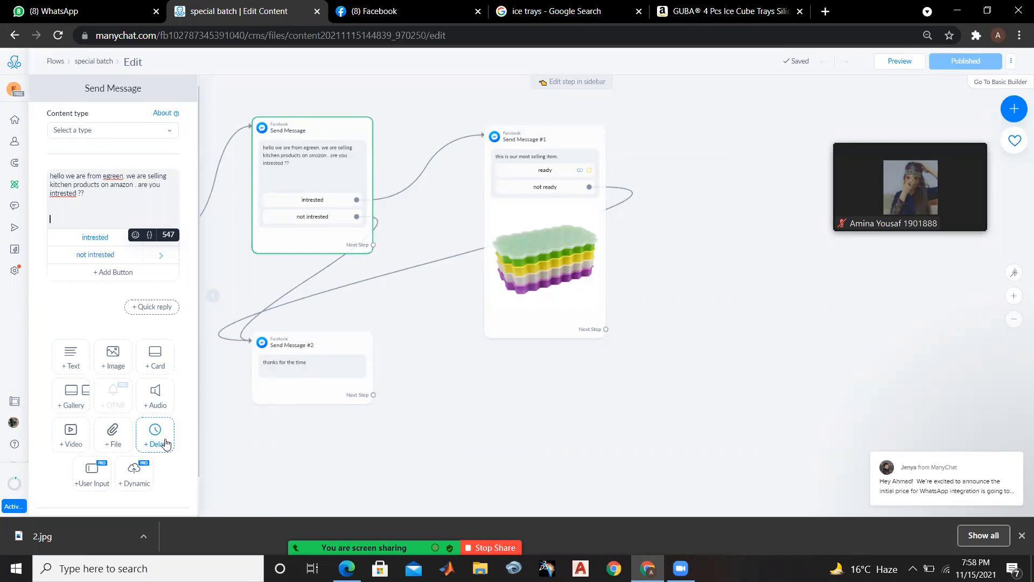
{"action": "left_click", "coordinate": [166, 444]}
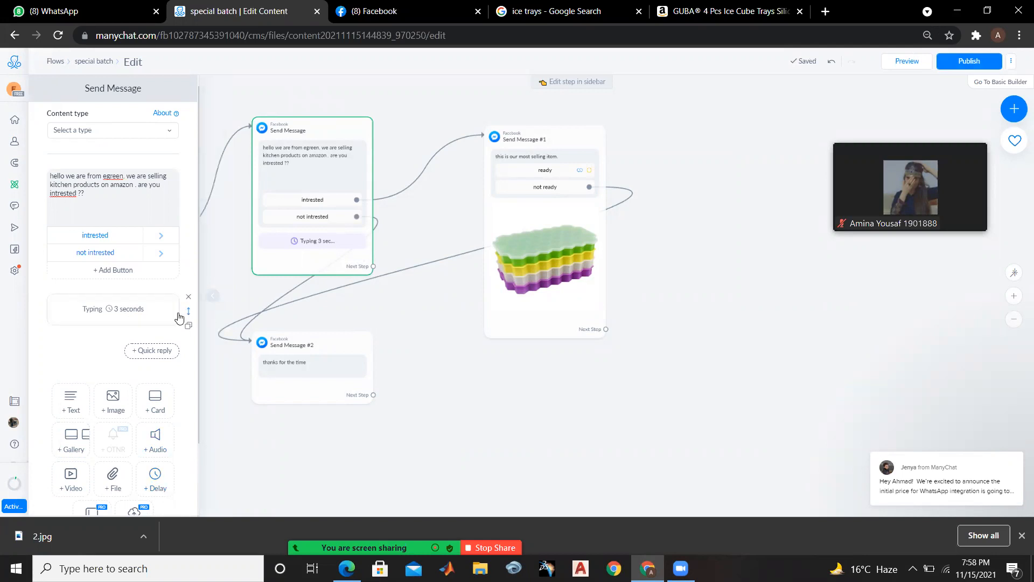
{"action": "left_click_drag", "start_coordinate": [186, 312], "coordinate": [178, 199]}
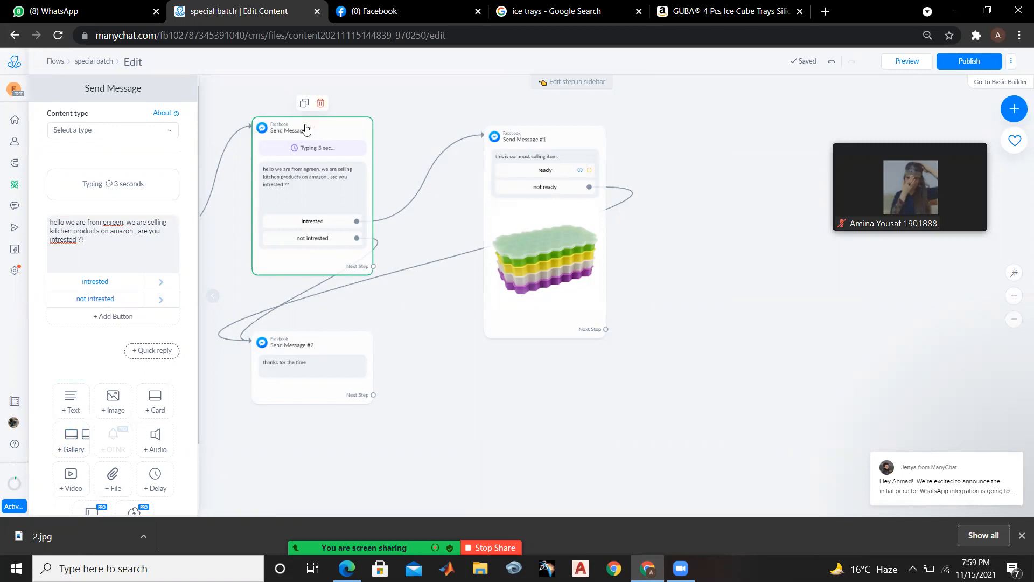
Publish the updated "special batch" flow with no message step selected, and dismiss the browser's downloads bar
{"action": "left_click", "coordinate": [550, 184]}
{"action": "left_click", "coordinate": [559, 416]}
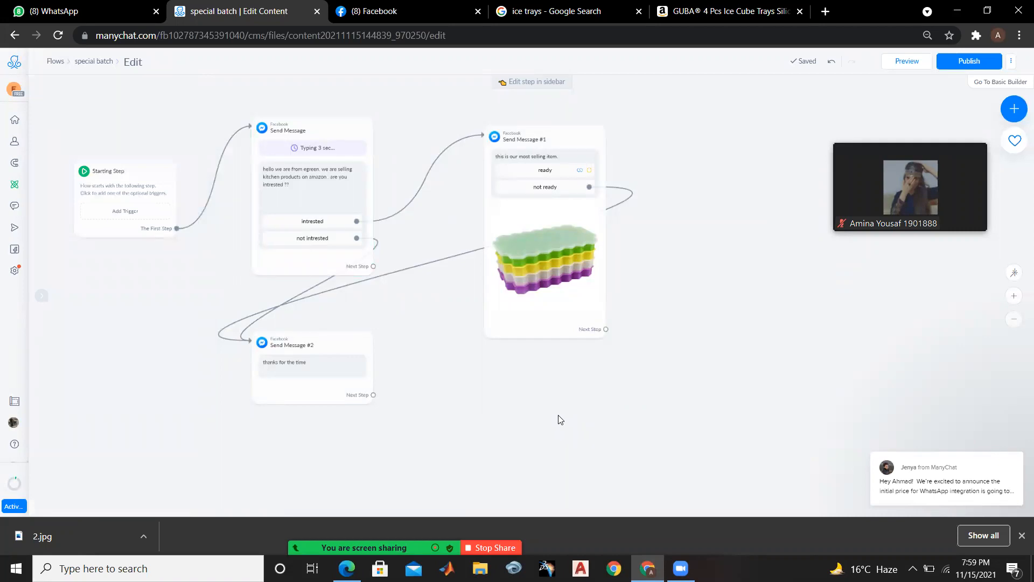
{"action": "left_click", "coordinate": [952, 62]}
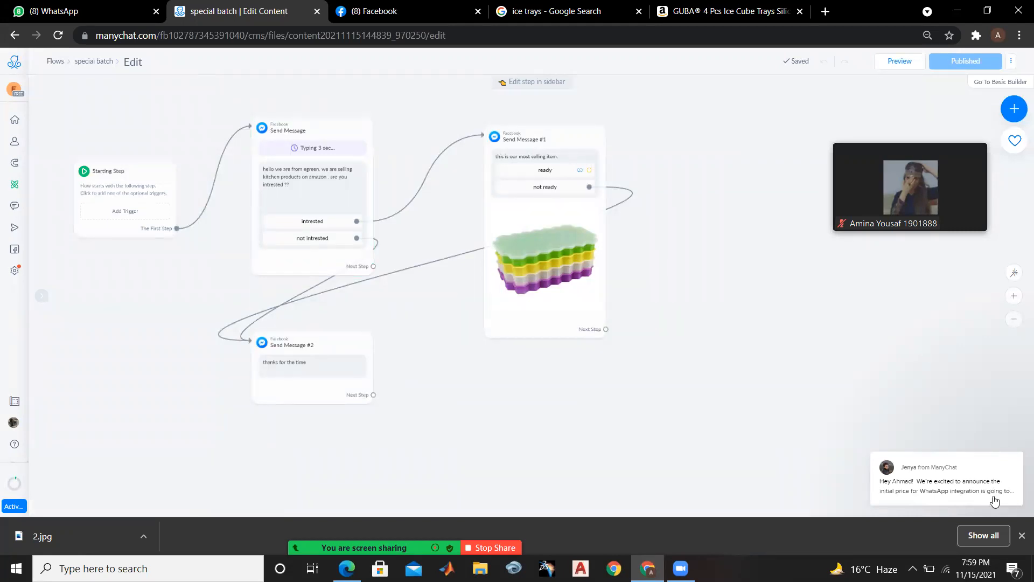
{"action": "left_click", "coordinate": [1021, 536]}
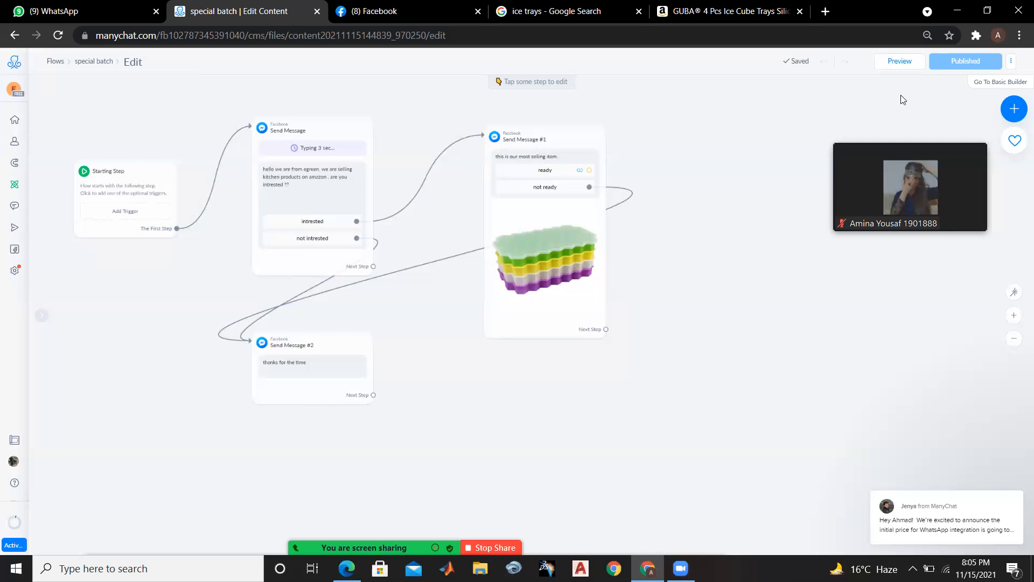
Send a preview of the "special batch" flow to Messenger and open the Ezgetsss conversation on Facebook
{"action": "left_click", "coordinate": [893, 64]}
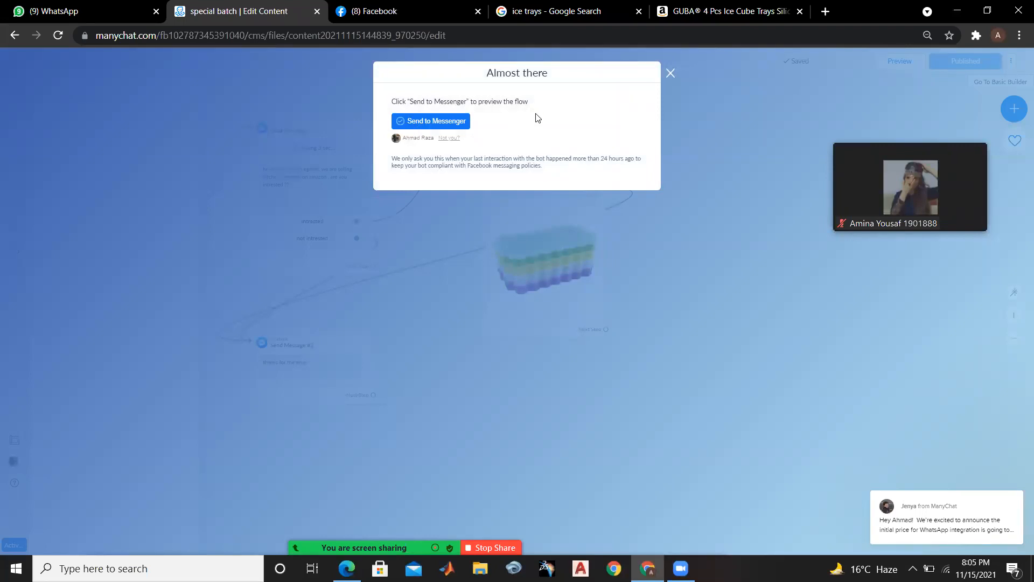
{"action": "left_click", "coordinate": [672, 78]}
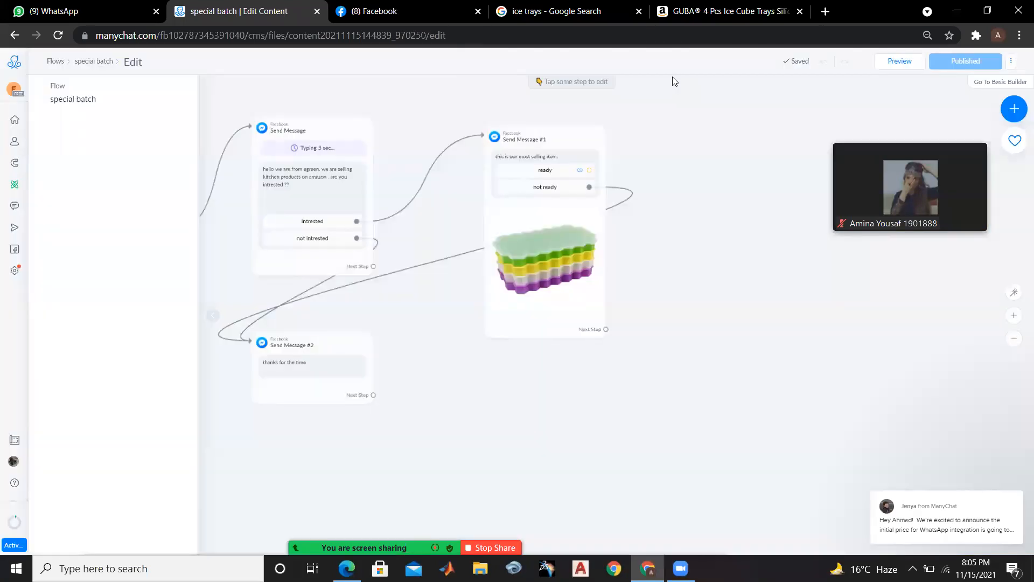
{"action": "left_click", "coordinate": [402, 10]}
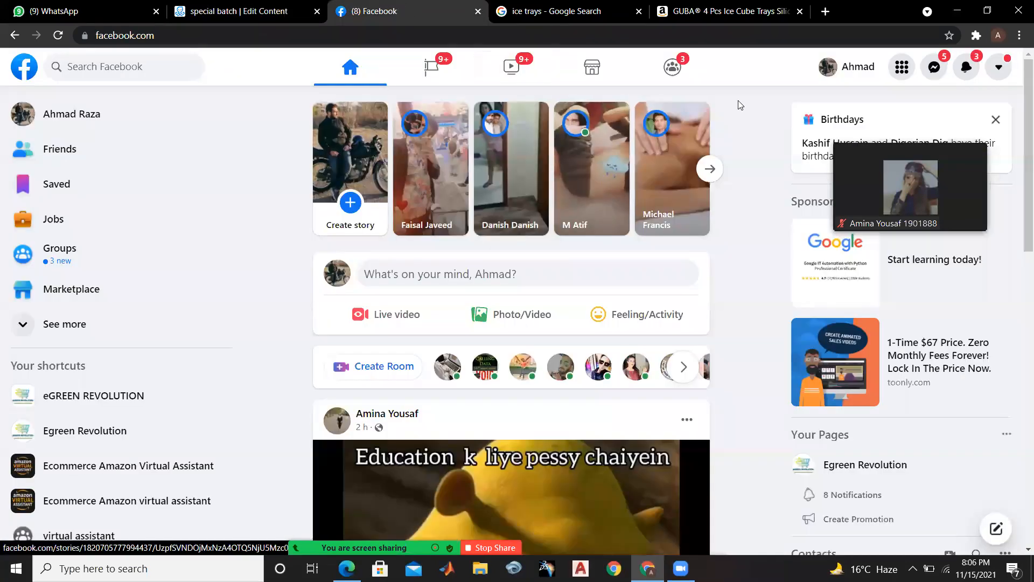
{"action": "left_click", "coordinate": [932, 77]}
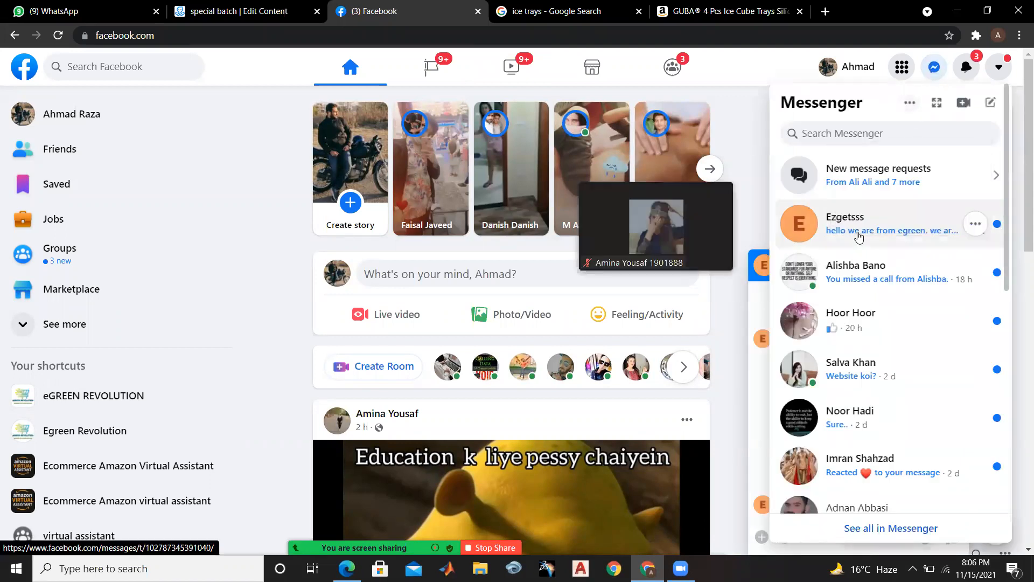
{"action": "left_click", "coordinate": [859, 237]}
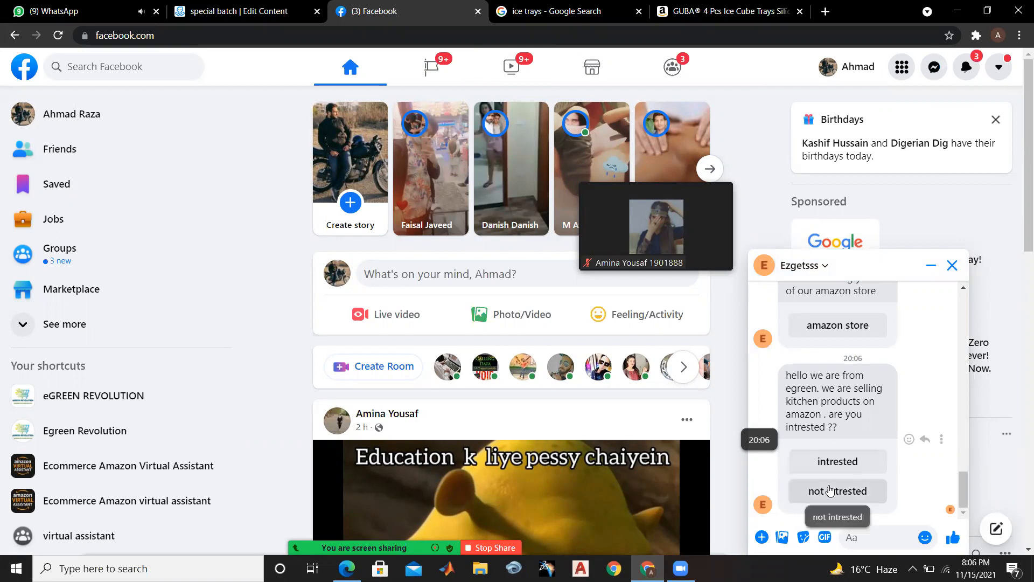
Test the previewed flow by answering "not intrested" and "intrested" in the Ezgetsss chat, and review the bot's replies
{"action": "left_click", "coordinate": [831, 489]}
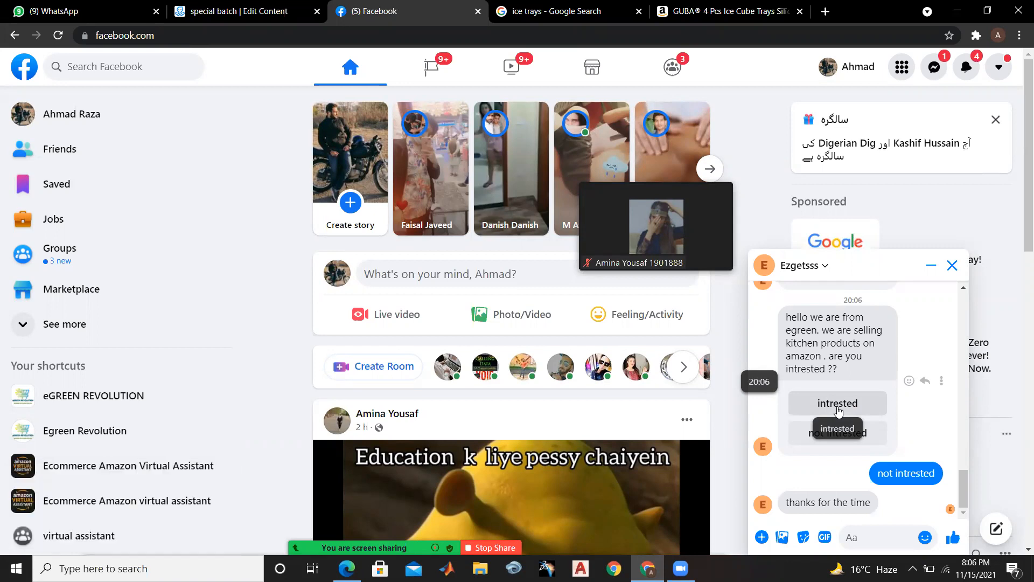
{"action": "left_click", "coordinate": [837, 410]}
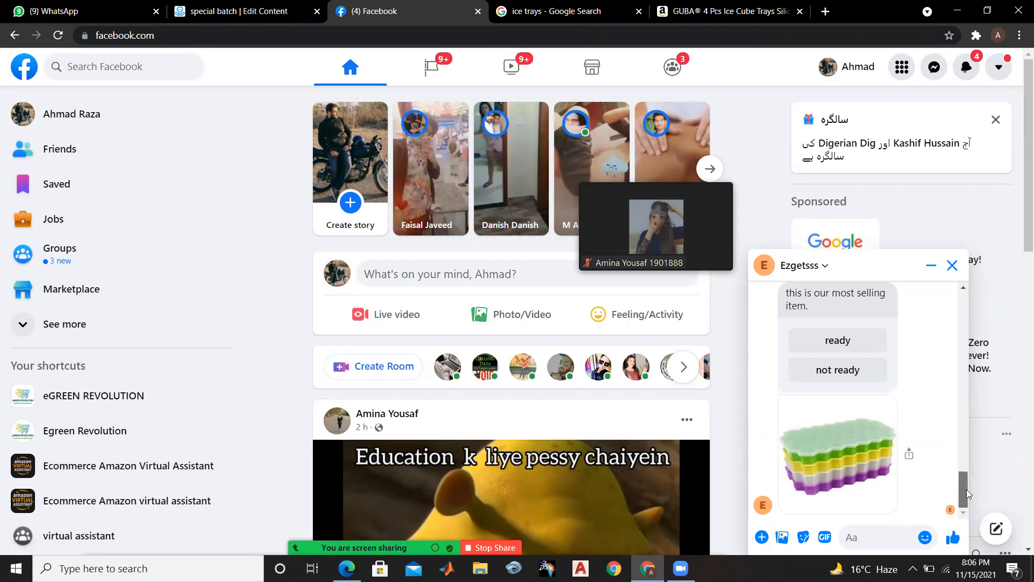
{"action": "left_click_drag", "start_coordinate": [966, 489], "coordinate": [966, 451]}
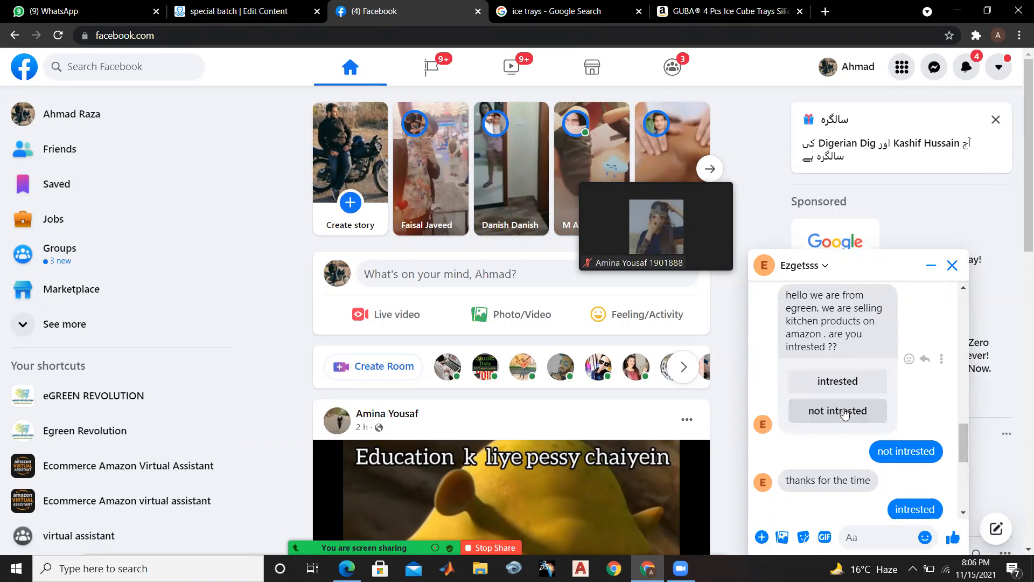
{"action": "left_click_drag", "start_coordinate": [963, 452], "coordinate": [964, 550]}
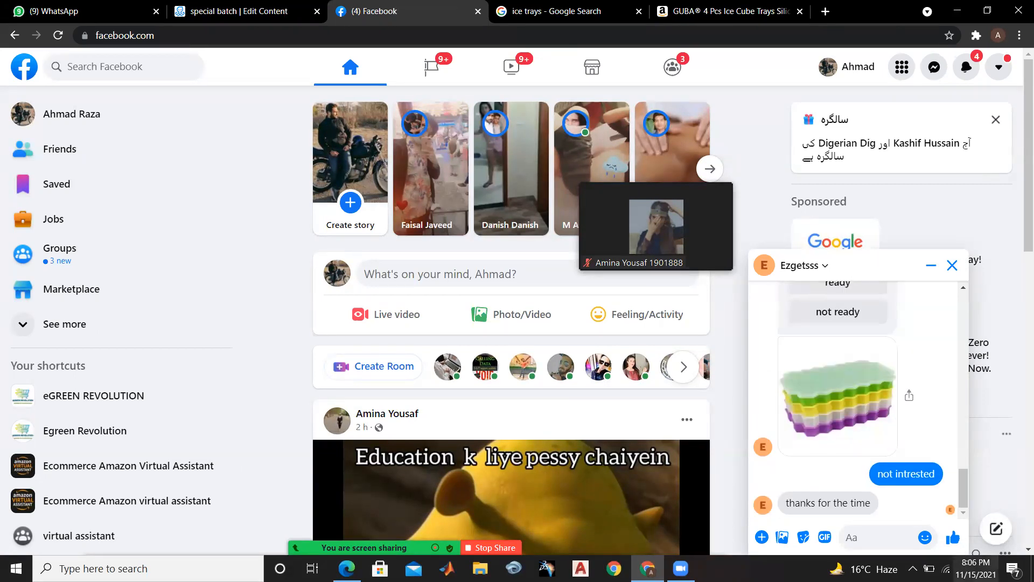
{"action": "left_click_drag", "start_coordinate": [962, 503], "coordinate": [961, 462]}
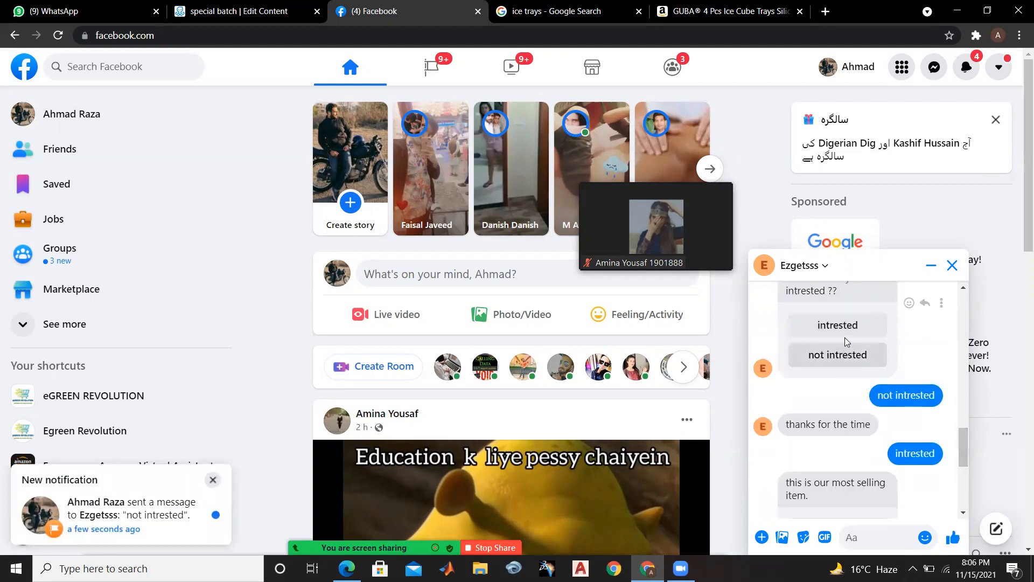
{"action": "left_click_drag", "start_coordinate": [963, 443], "coordinate": [964, 499]}
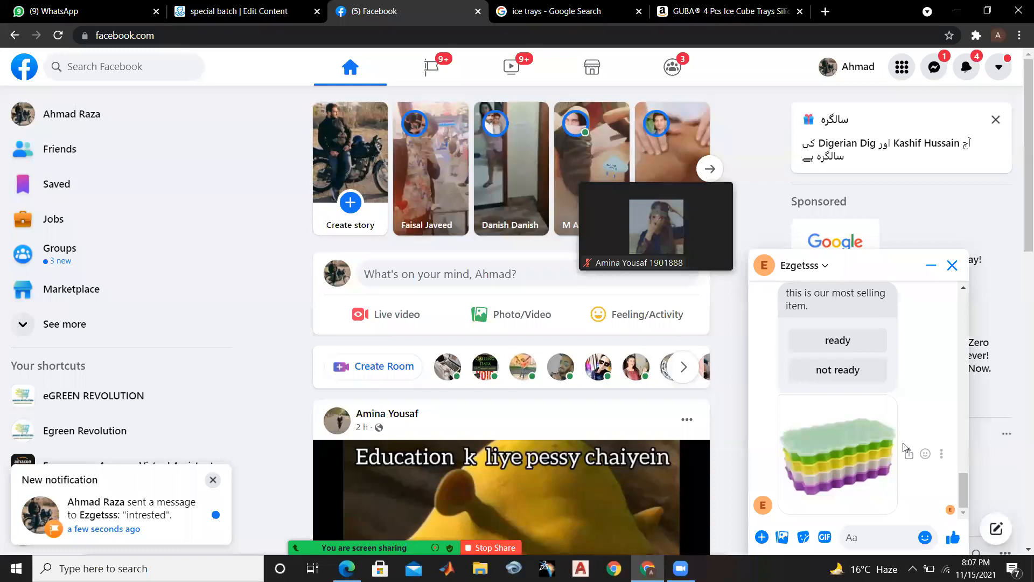
In the "special batch" flow, add a 3-second typing delay to Send Message #1 and place it above the "this is our most selling item." text
{"action": "left_click", "coordinate": [286, 7]}
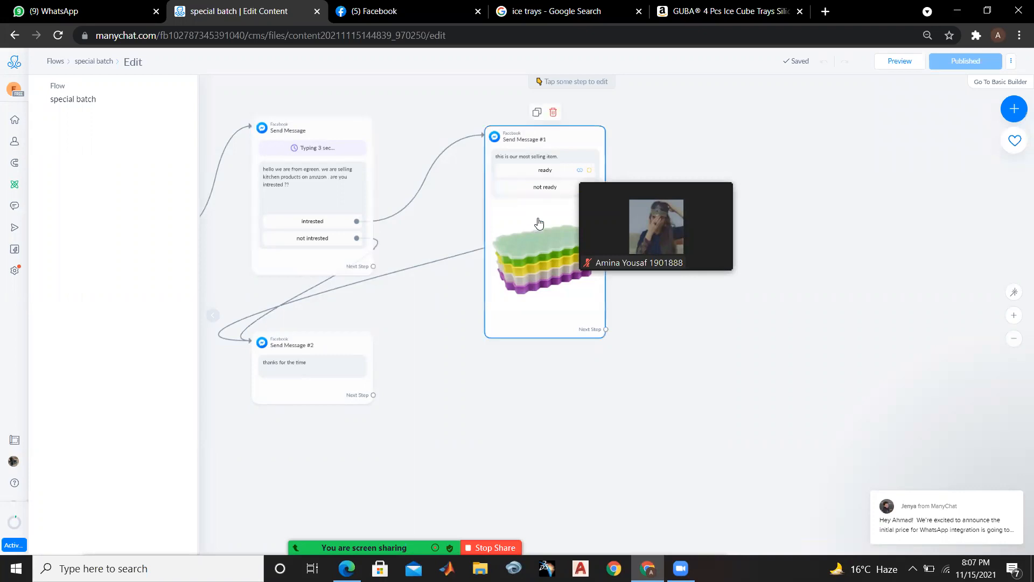
{"action": "left_click", "coordinate": [554, 247]}
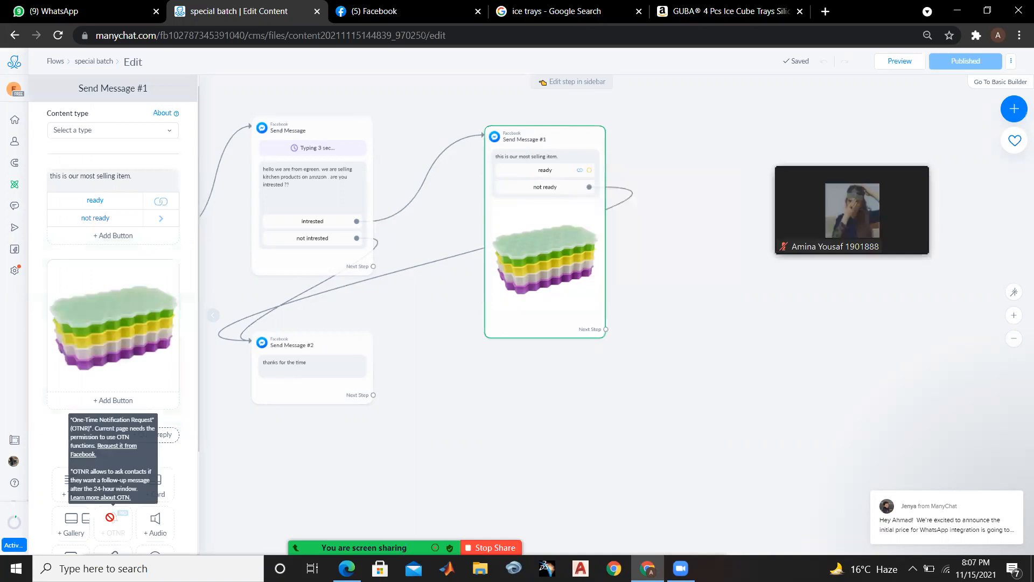
{"action": "key", "text": "ctrl+minus"}
{"action": "key", "text": "ctrl+minus"}
{"action": "key", "text": "ctrl+minus"}
{"action": "key", "text": "ctrl+minus"}
{"action": "key", "text": "ctrl+minus"}
{"action": "key", "text": "ctrl+minus"}
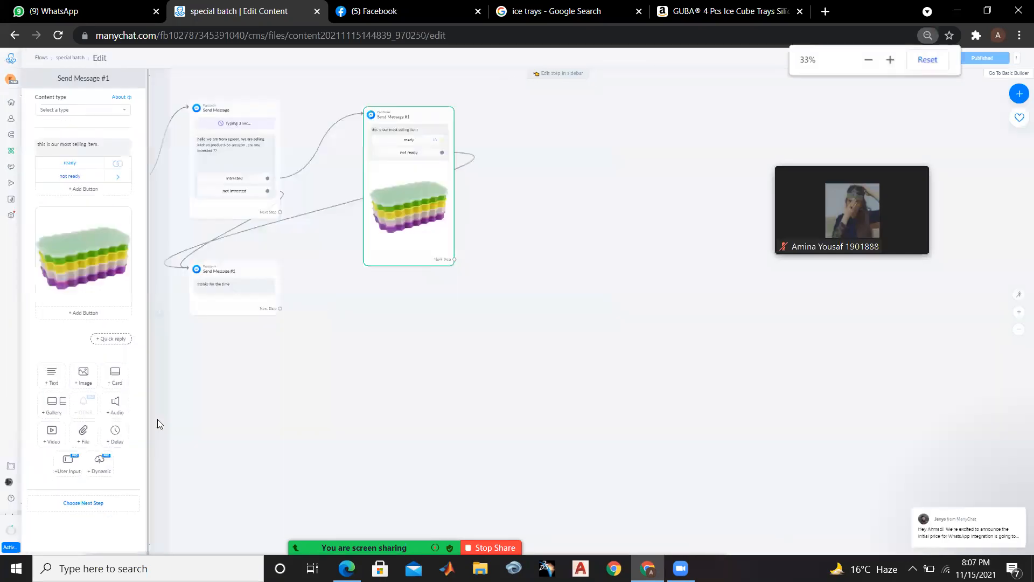
{"action": "key", "text": "ctrl+plus"}
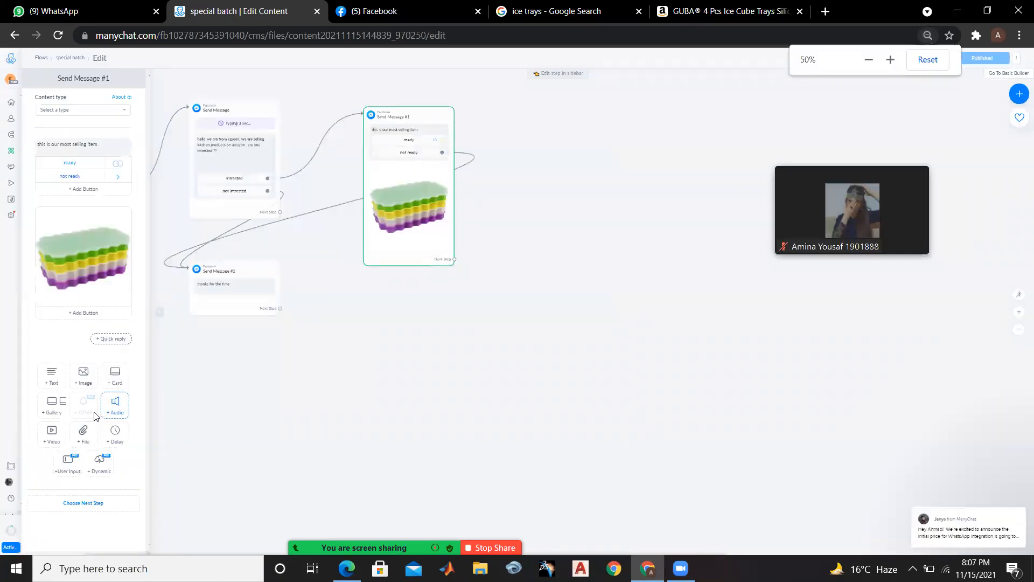
{"action": "left_click", "coordinate": [115, 431]}
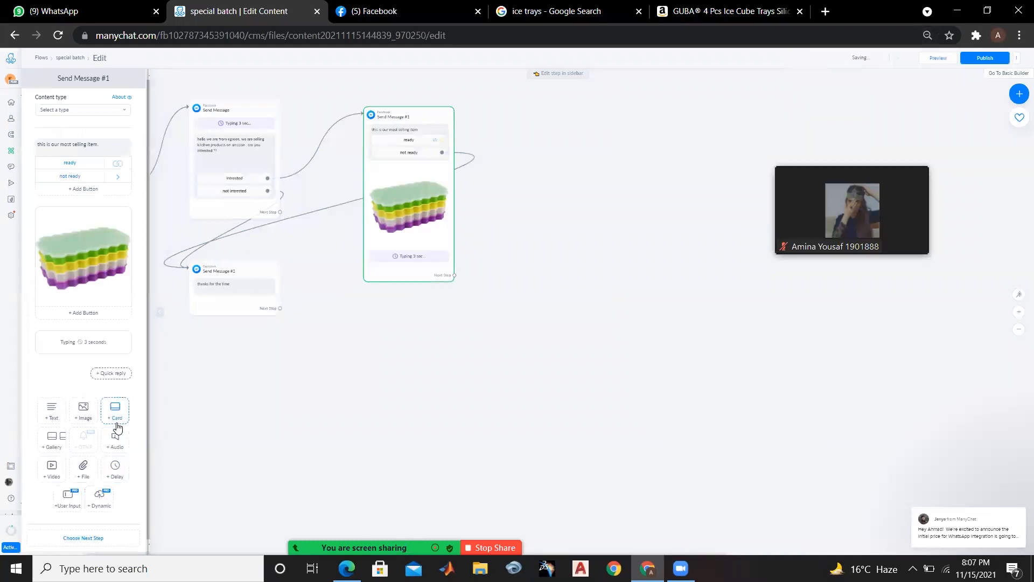
{"action": "mouse_move", "coordinate": [115, 344]}
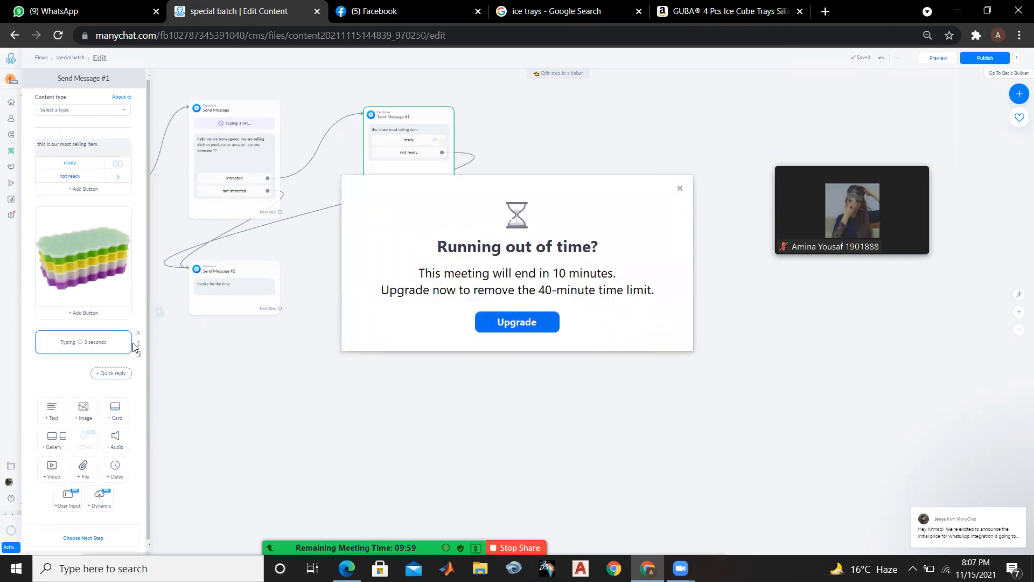
{"action": "left_click_drag", "start_coordinate": [136, 343], "coordinate": [119, 166]}
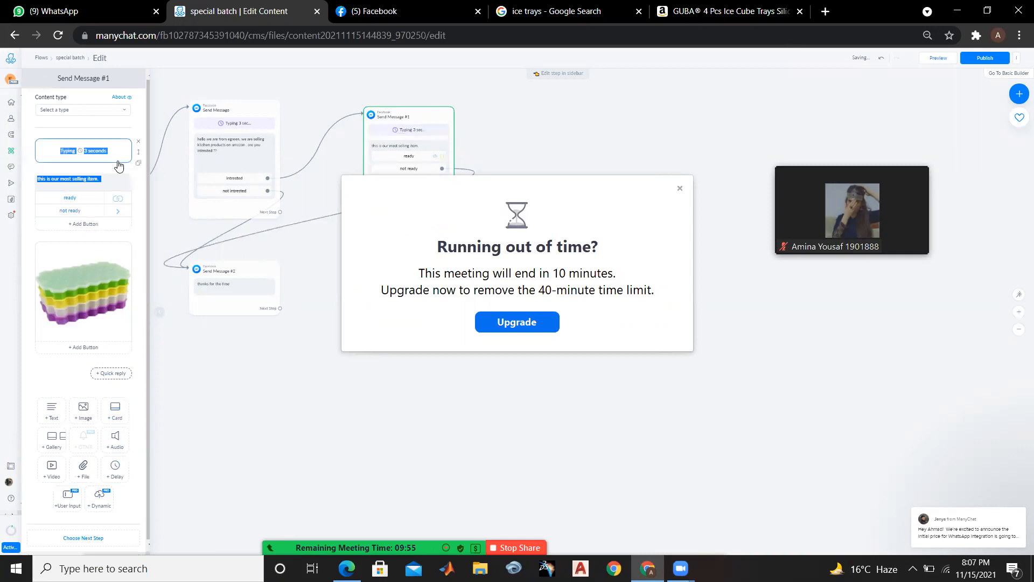
Deselect Send Message #1, dismiss the meeting time-limit notice and publish the updated "special batch" flow
{"action": "left_click", "coordinate": [537, 117]}
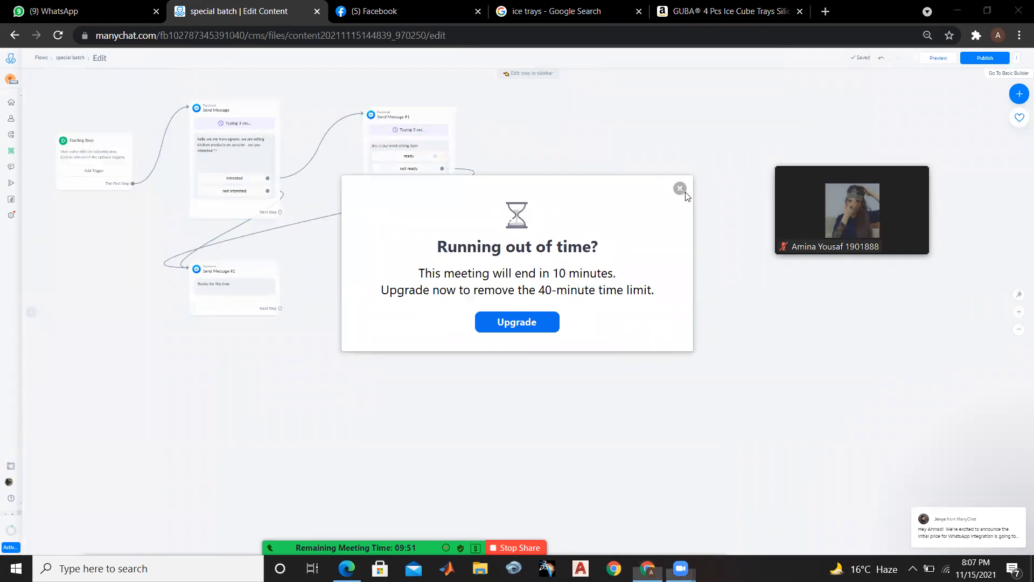
{"action": "left_click", "coordinate": [680, 188]}
{"action": "scroll", "coordinate": [687, 193], "scroll_direction": "up", "scroll_amount": 2}
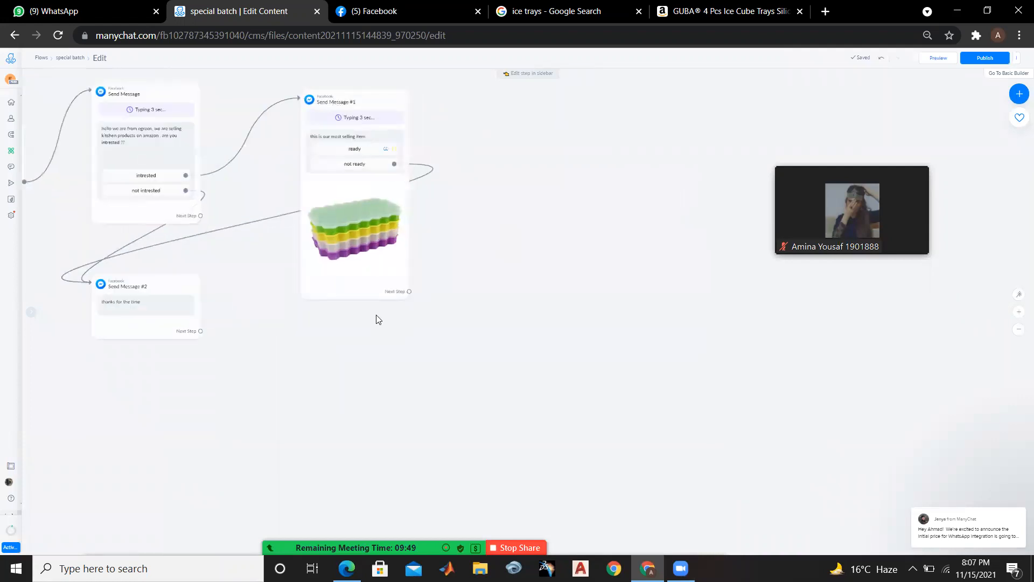
{"action": "left_click_drag", "start_coordinate": [202, 412], "coordinate": [397, 424]}
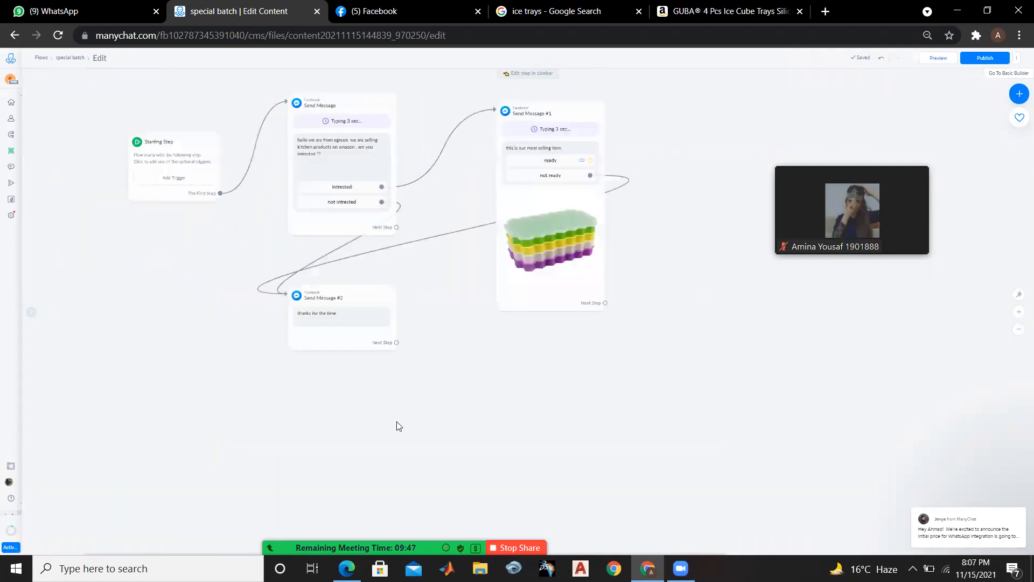
{"action": "scroll", "coordinate": [398, 423], "scroll_direction": "up", "scroll_amount": 2}
{"action": "left_click_drag", "start_coordinate": [208, 322], "coordinate": [216, 405]}
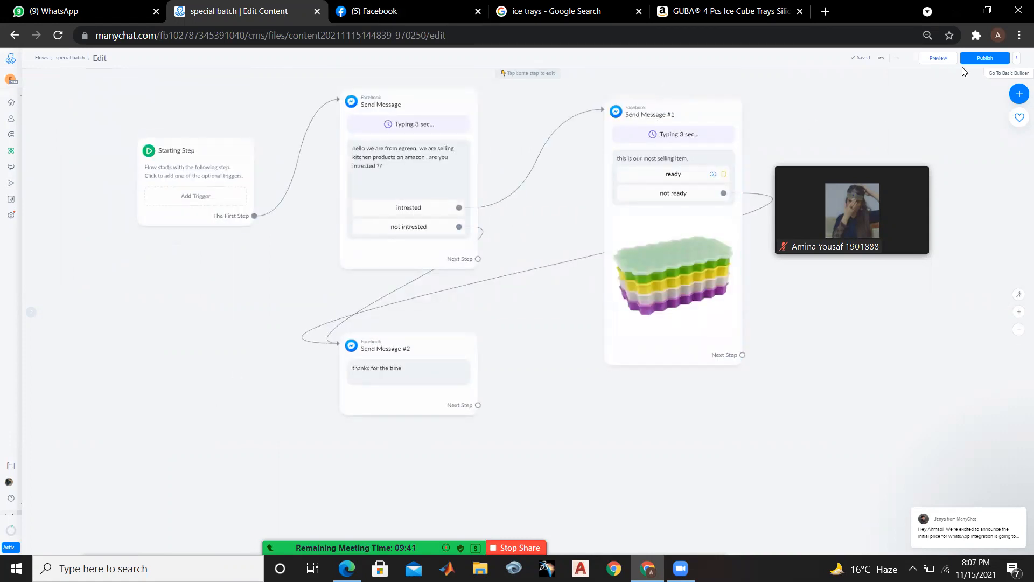
{"action": "left_click", "coordinate": [979, 58]}
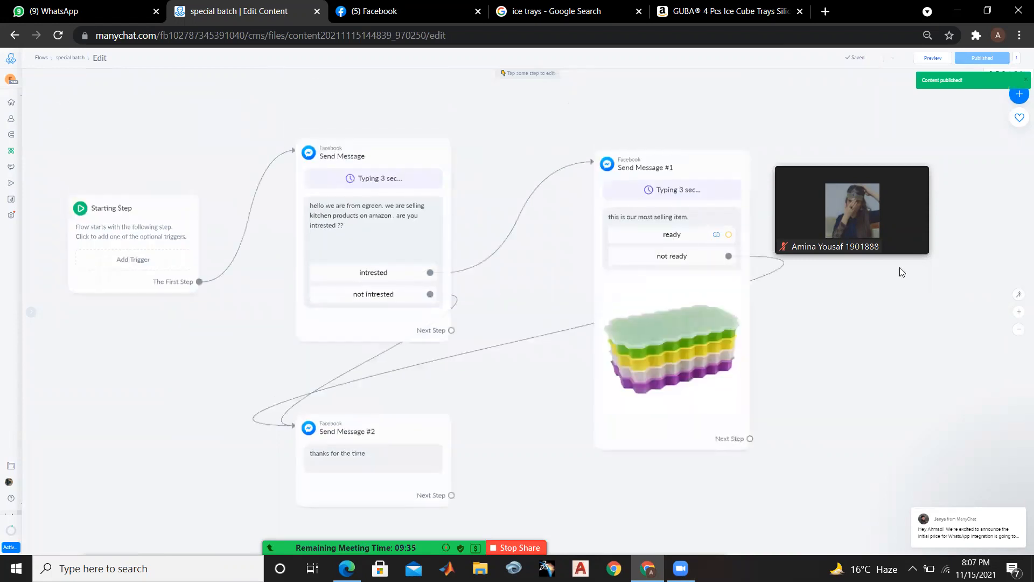
Send a new Messenger preview of the flow, and check the Zoom meeting chat before minimizing it
{"action": "left_click", "coordinate": [939, 58]}
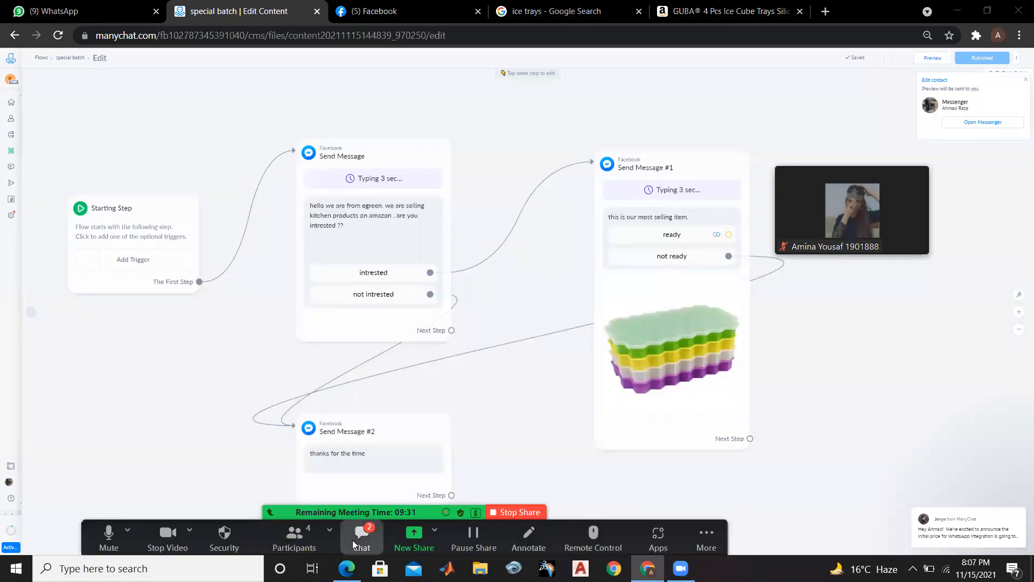
{"action": "left_click", "coordinate": [352, 540]}
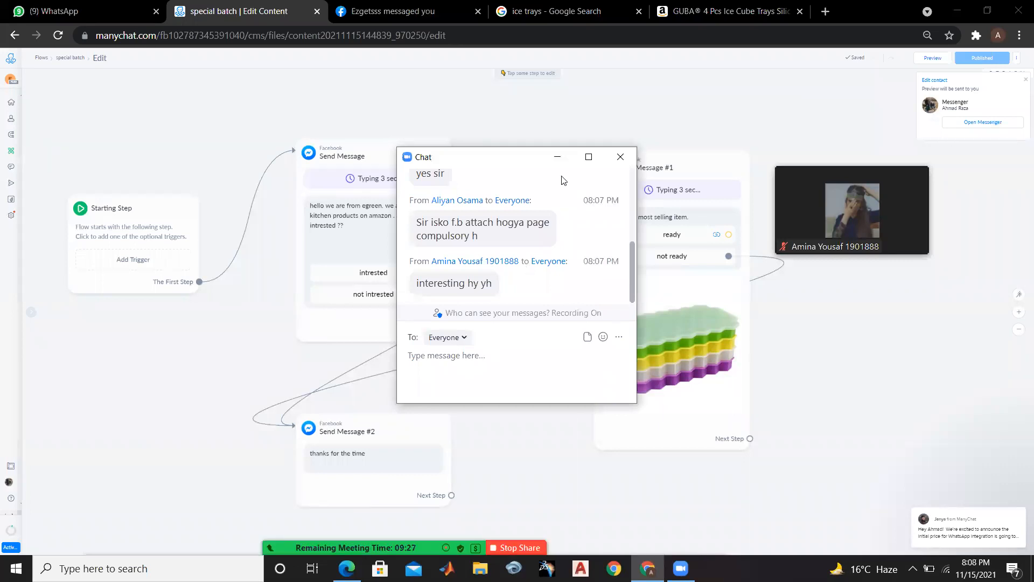
{"action": "left_click", "coordinate": [558, 157]}
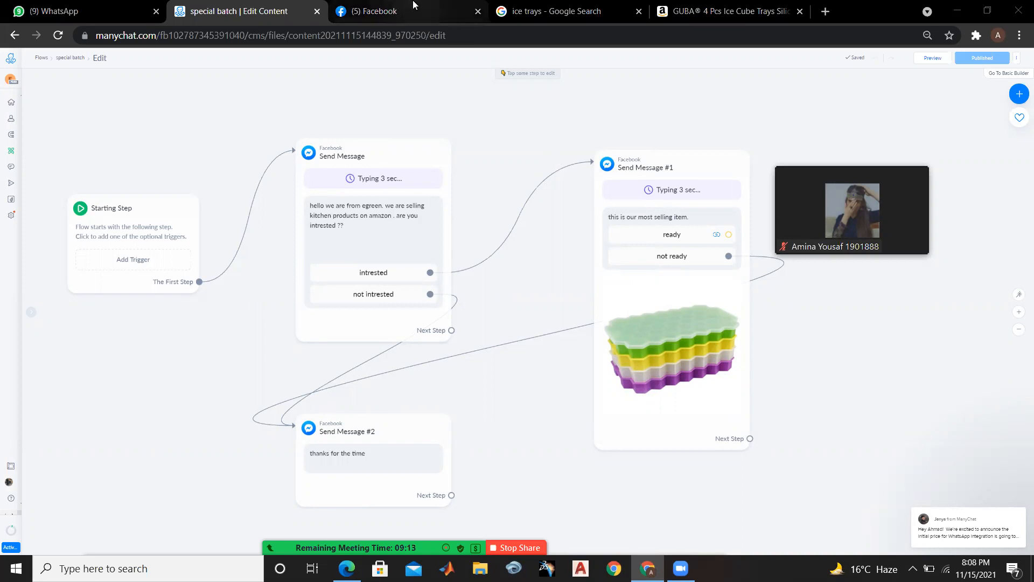
Test the new preview in the Facebook chat by answering "not intrested", "intrested" and "not ready", and open the product link behind "ready"
{"action": "left_click", "coordinate": [414, 5]}
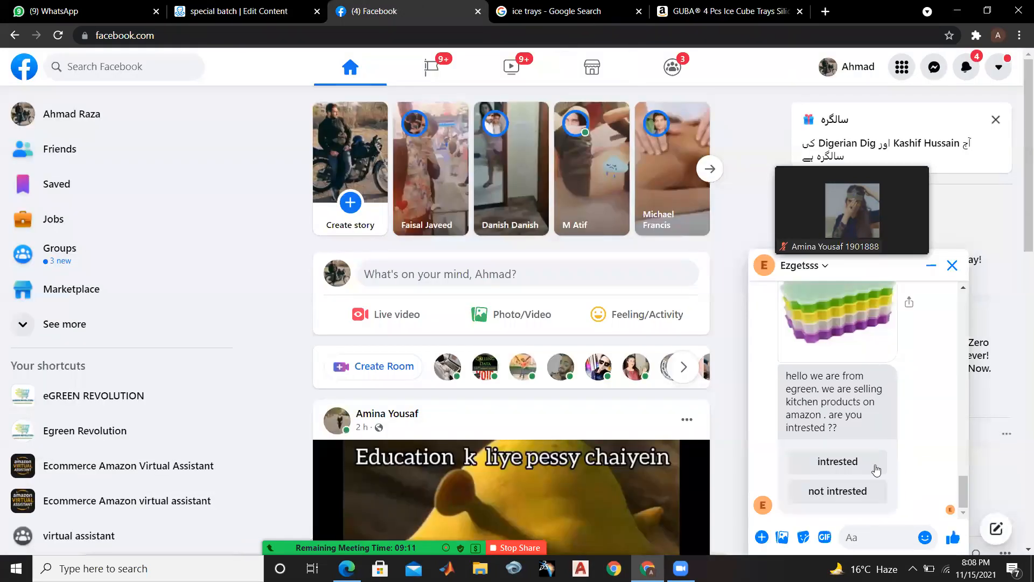
{"action": "left_click", "coordinate": [857, 501]}
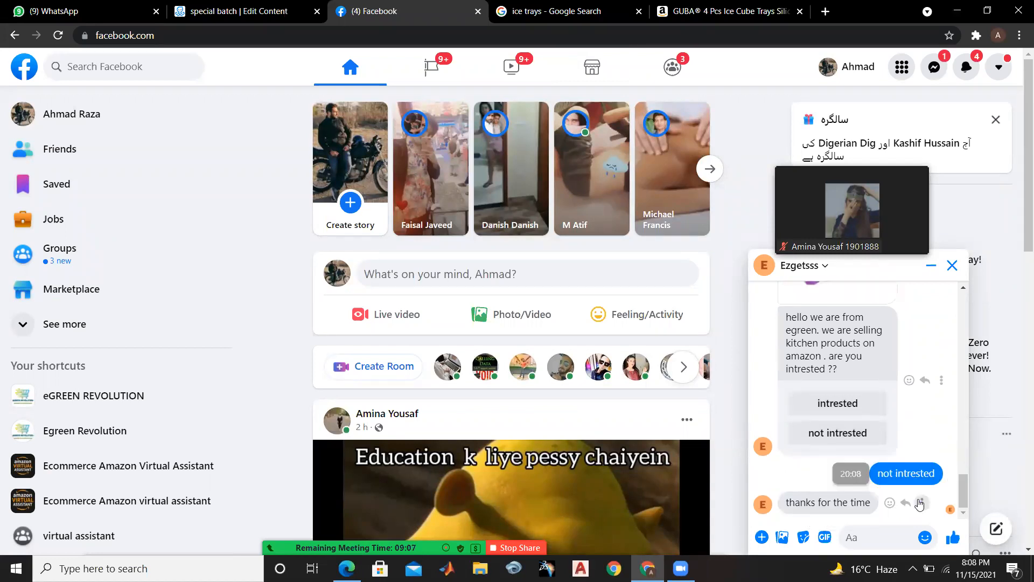
{"action": "left_click", "coordinate": [835, 408]}
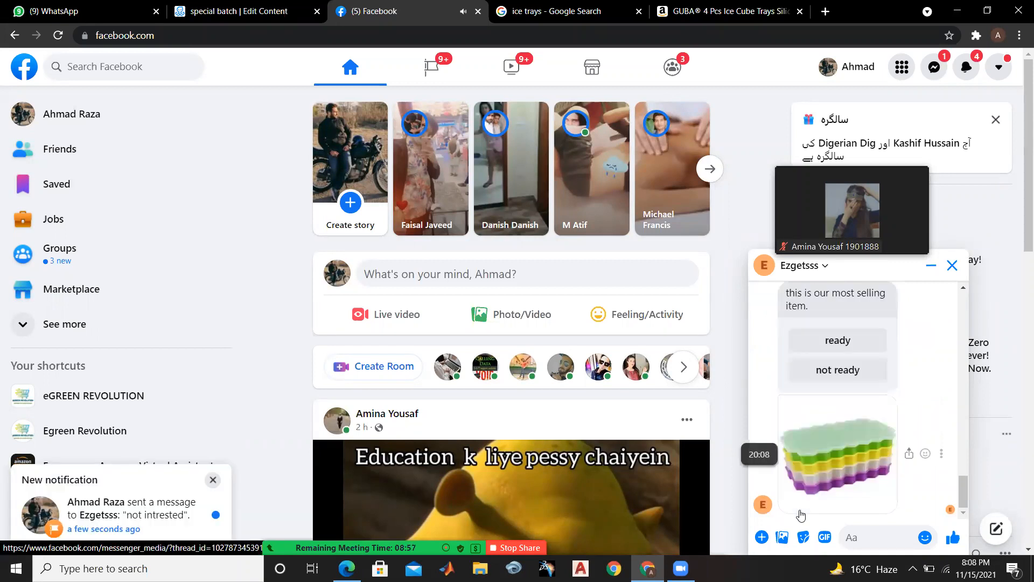
{"action": "left_click", "coordinate": [839, 368]}
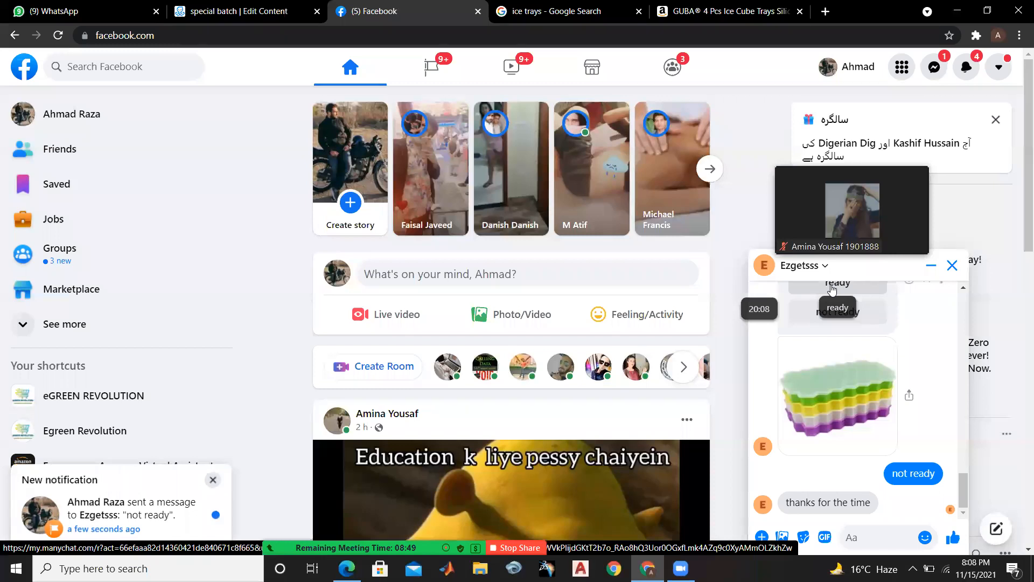
{"action": "left_click", "coordinate": [831, 286]}
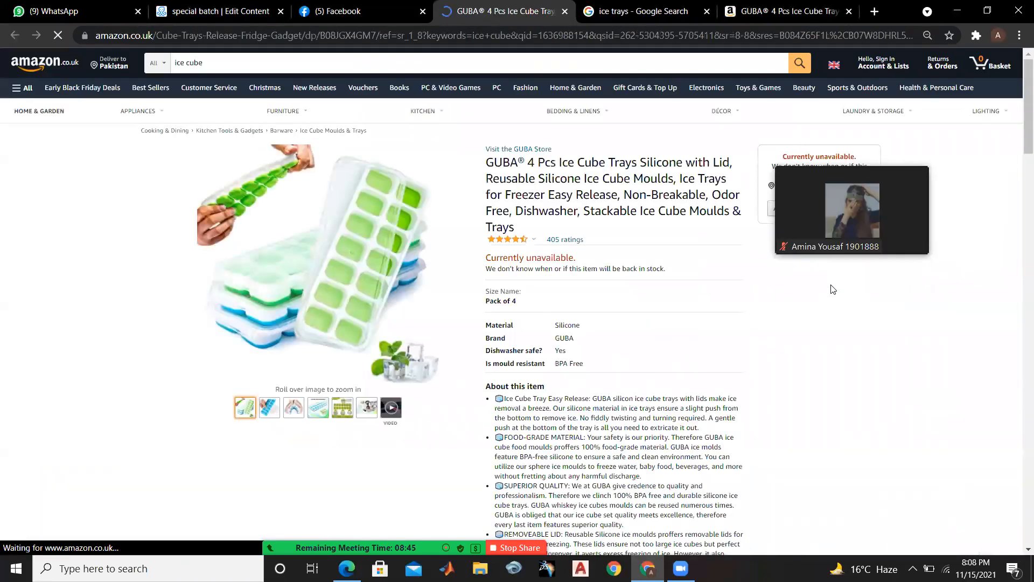
Close the Amazon product pages and the ice trays search, and return to the "special batch" flow in ManyChat
{"action": "left_click", "coordinate": [564, 13]}
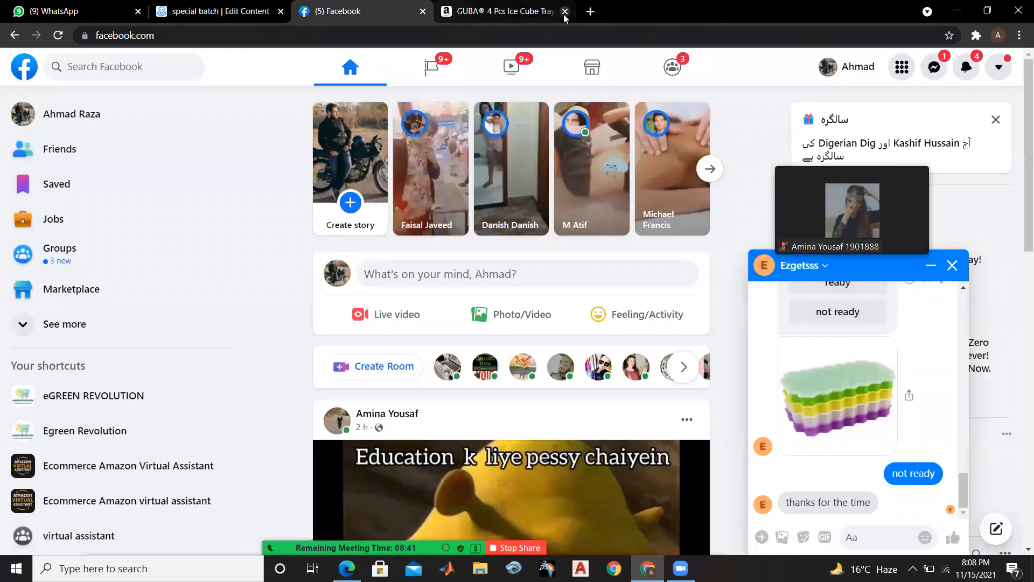
{"action": "left_click", "coordinate": [571, 11]}
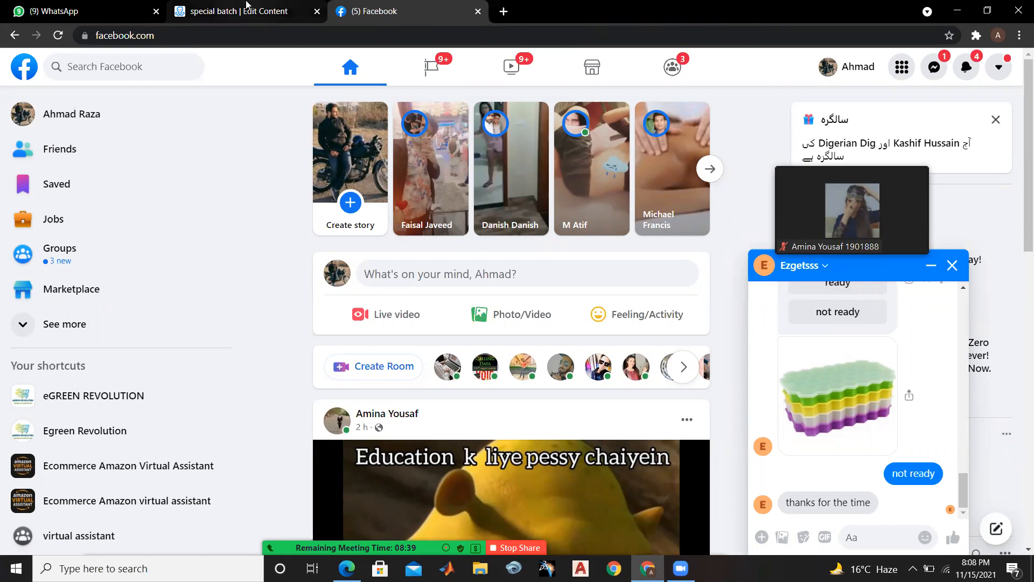
{"action": "left_click", "coordinate": [254, 6]}
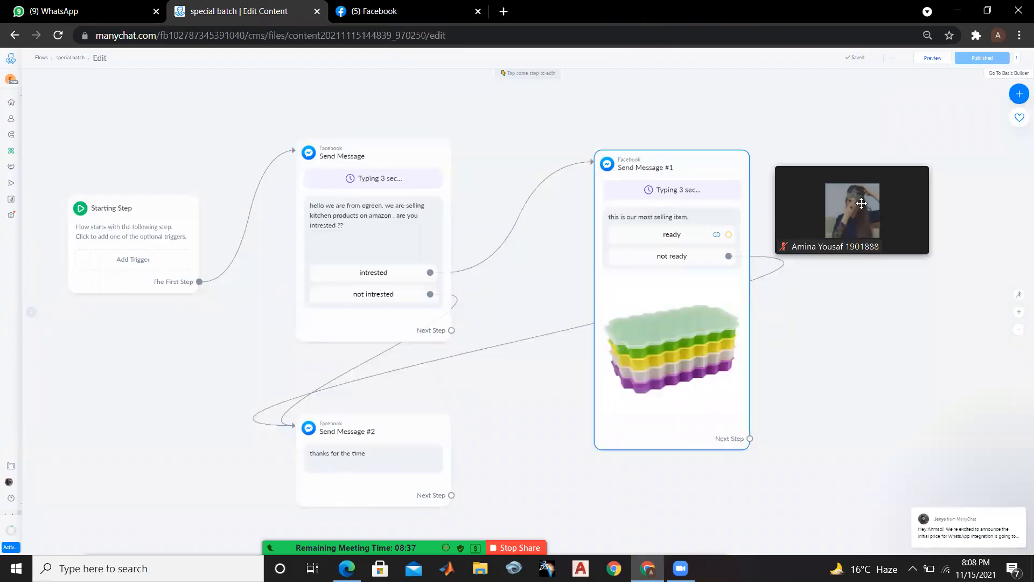
{"action": "left_click_drag", "start_coordinate": [859, 219], "coordinate": [864, 101]}
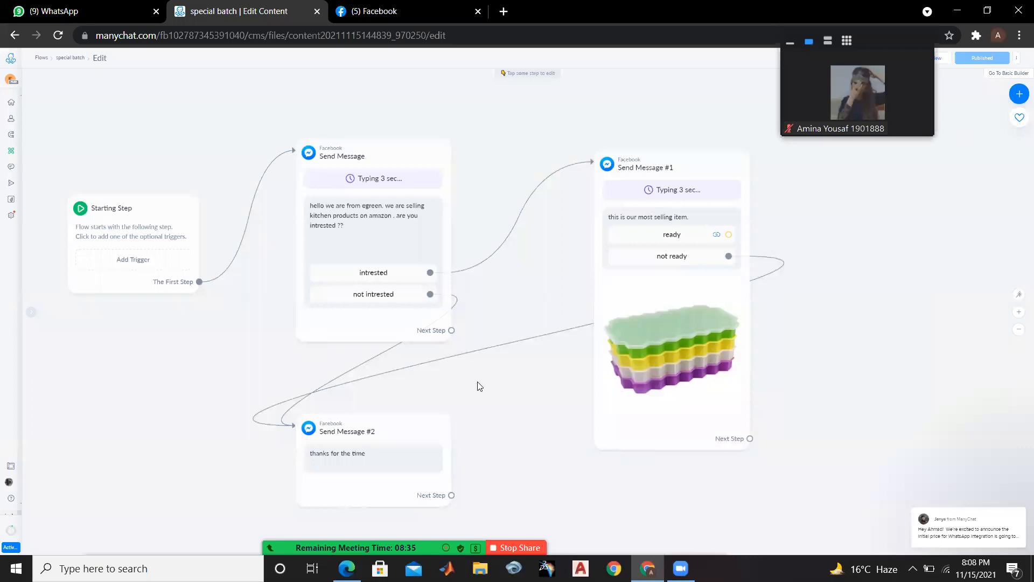
Check the Zoom meeting chat for participants' replies about the finished flow, and minimize the chat window
{"action": "scroll", "coordinate": [464, 387], "scroll_direction": "down", "scroll_amount": 1}
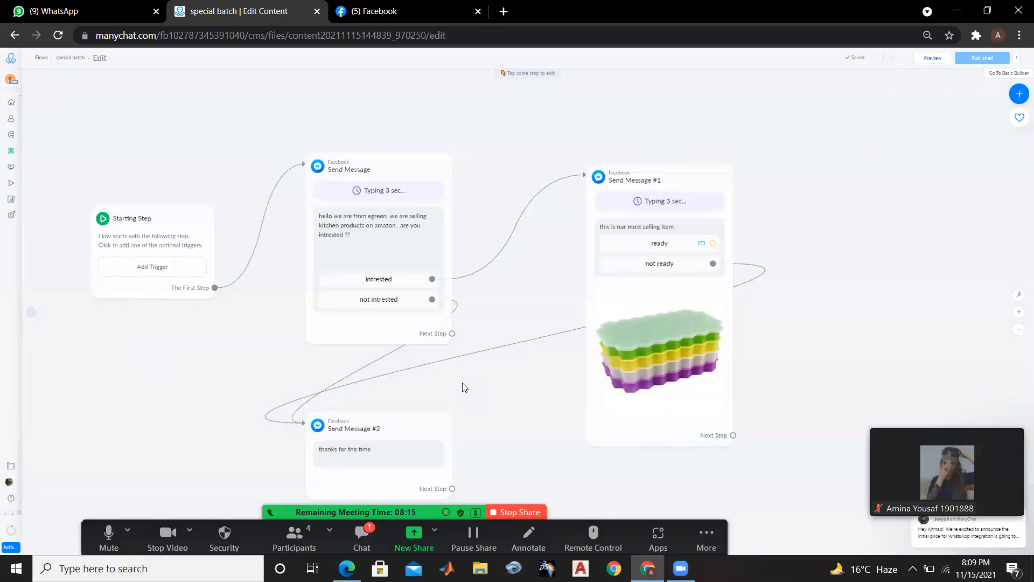
{"action": "left_click", "coordinate": [376, 531]}
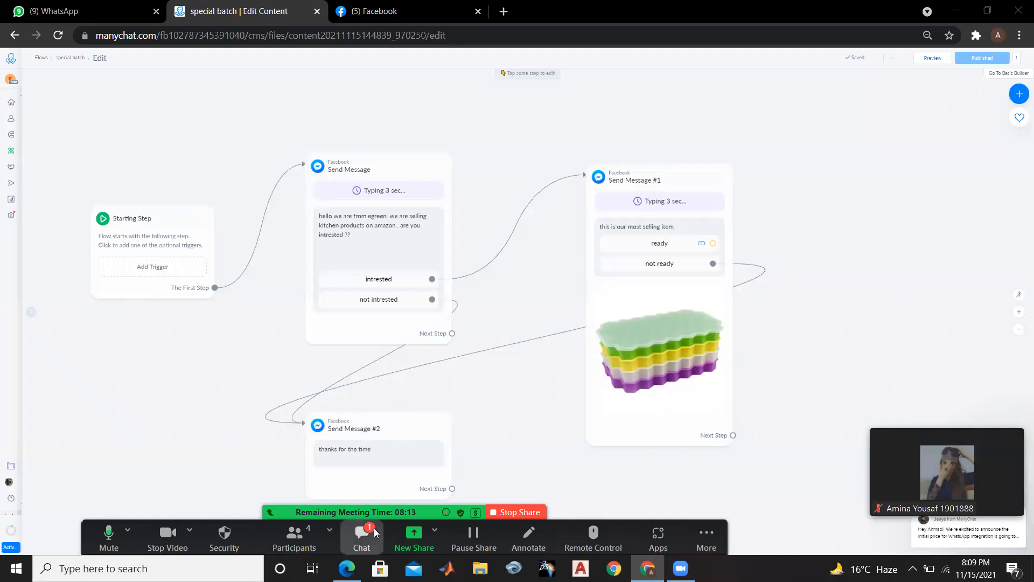
{"action": "left_click", "coordinate": [557, 161]}
{"action": "left_click", "coordinate": [367, 530]}
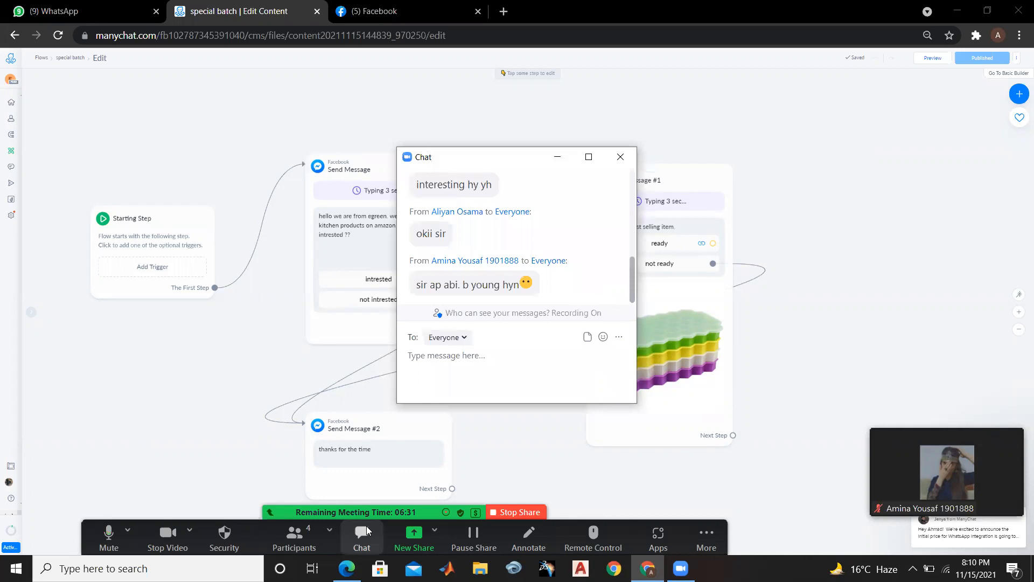
{"action": "left_click", "coordinate": [552, 162]}
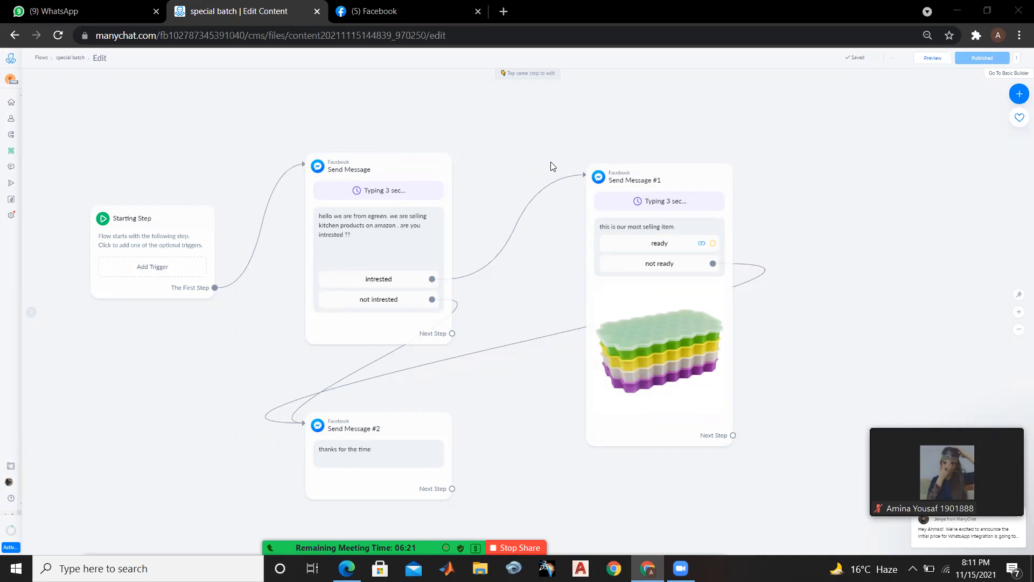
Add a User Input block to the first Send Message step and open its empty question for editing
{"action": "left_click", "coordinate": [408, 231]}
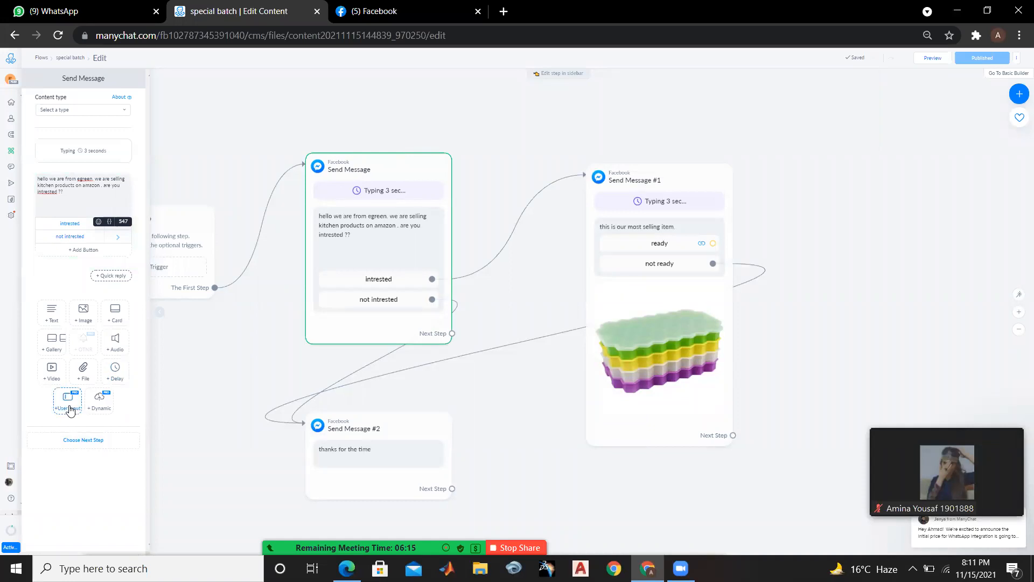
{"action": "key", "text": "ctrl+plus"}
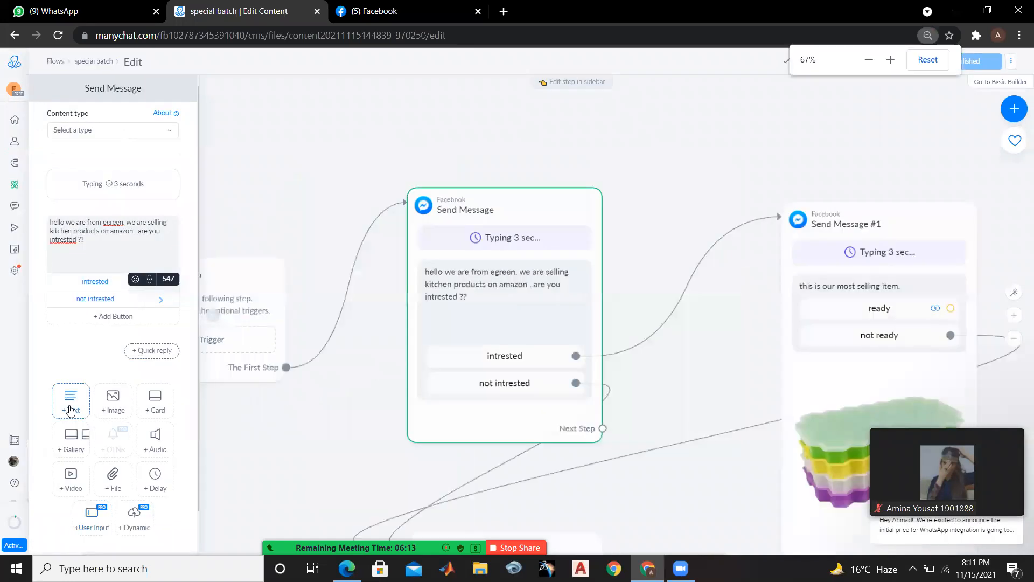
{"action": "left_click", "coordinate": [103, 520]}
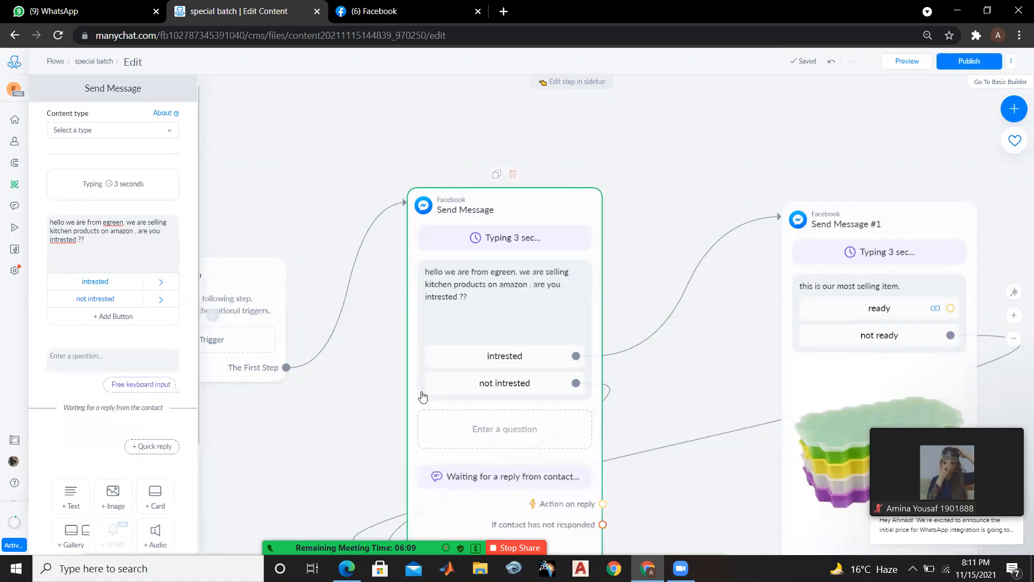
{"action": "left_click_drag", "start_coordinate": [712, 428], "coordinate": [699, 338]}
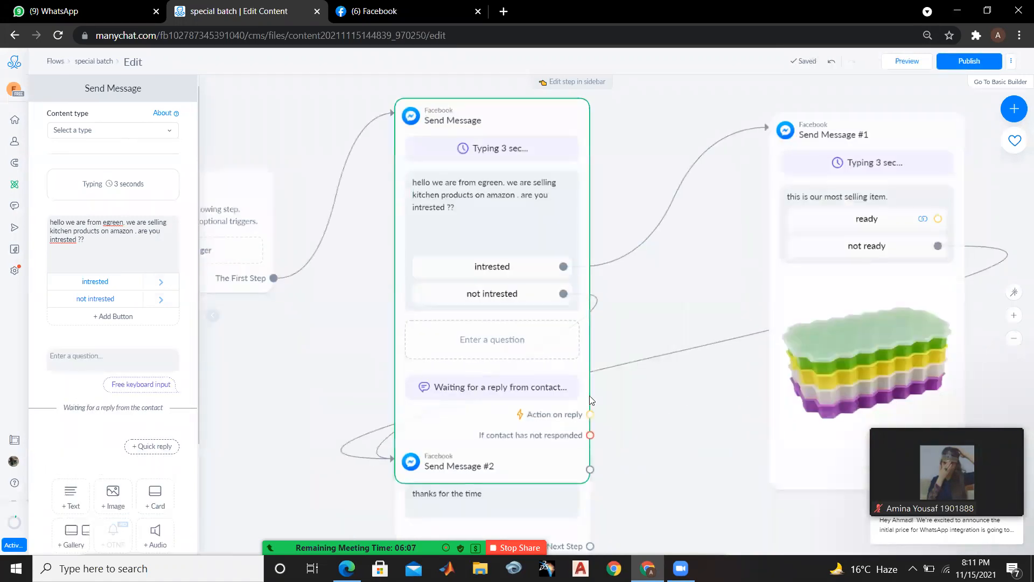
{"action": "left_click", "coordinate": [523, 341]}
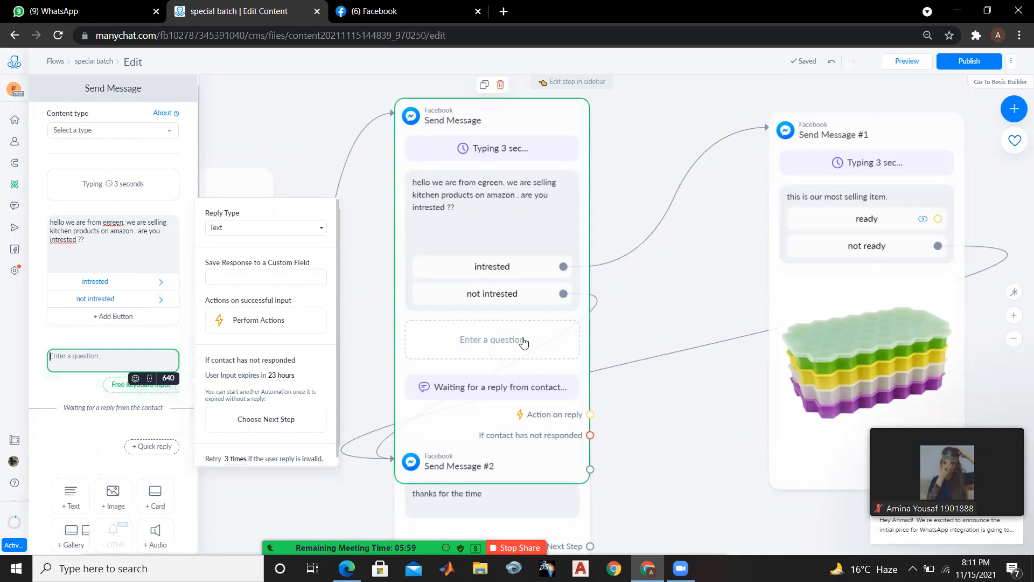
{"action": "left_click", "coordinate": [539, 392]}
Set the User Input block's reply type to Image, review the other reply types, and close the step editor
{"action": "left_click", "coordinate": [301, 230]}
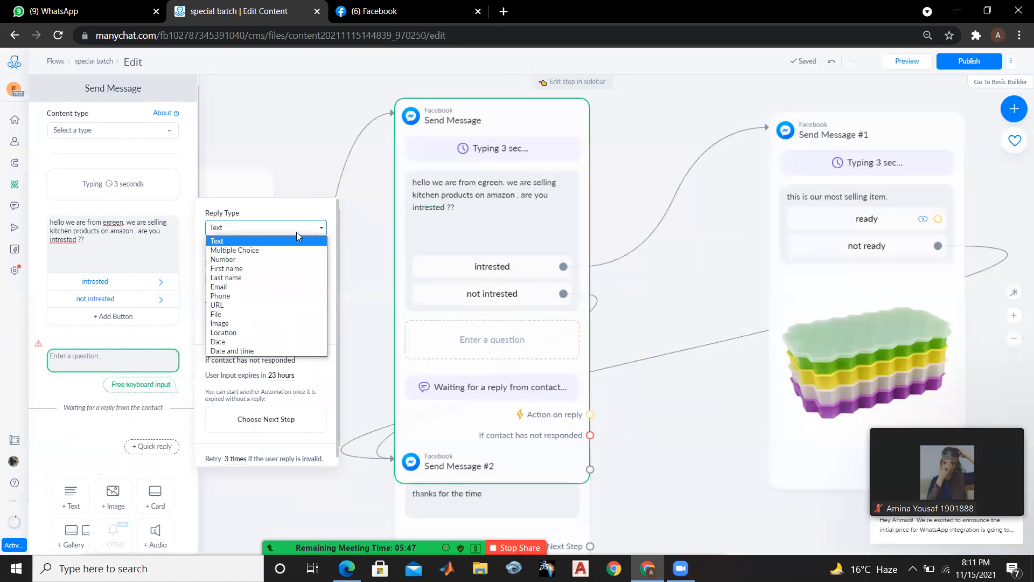
{"action": "left_click", "coordinate": [255, 324]}
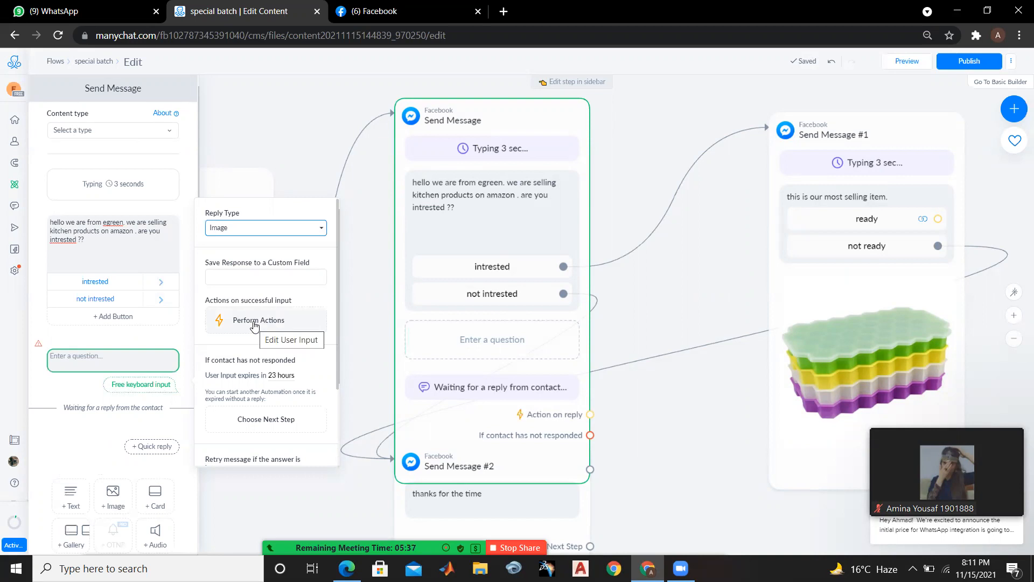
{"action": "left_click", "coordinate": [261, 228]}
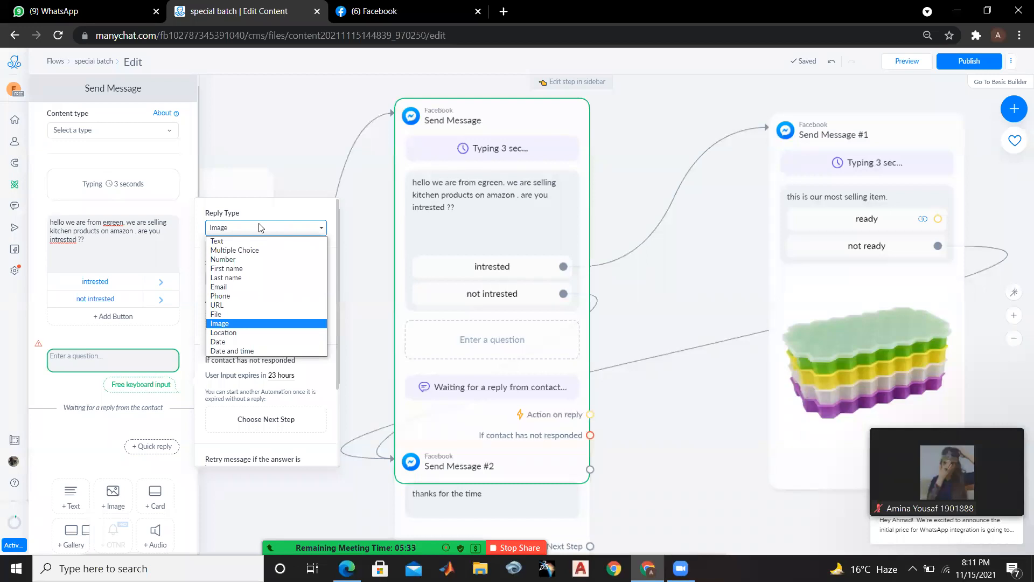
{"action": "left_click", "coordinate": [298, 149]}
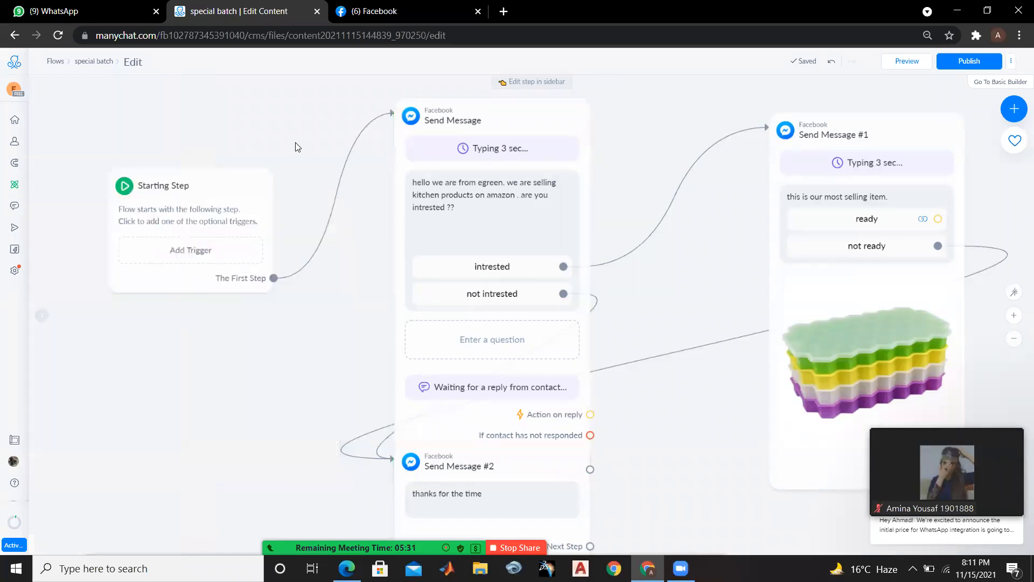
Try to publish the flow with the User Input block, and undo the block's addition to the first Send Message
{"action": "left_click", "coordinate": [959, 65]}
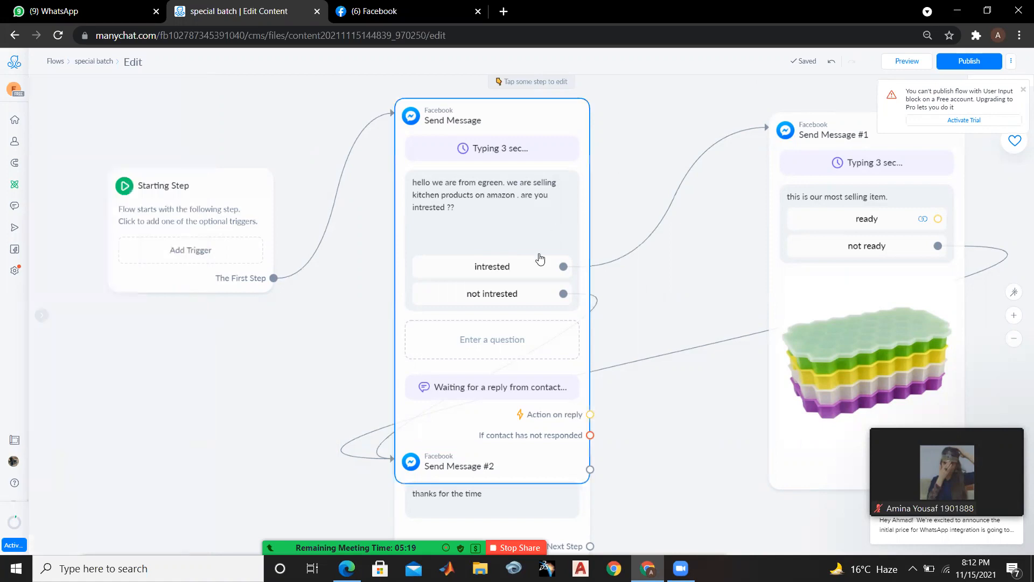
{"action": "scroll", "coordinate": [540, 259], "scroll_direction": "down", "scroll_amount": 1}
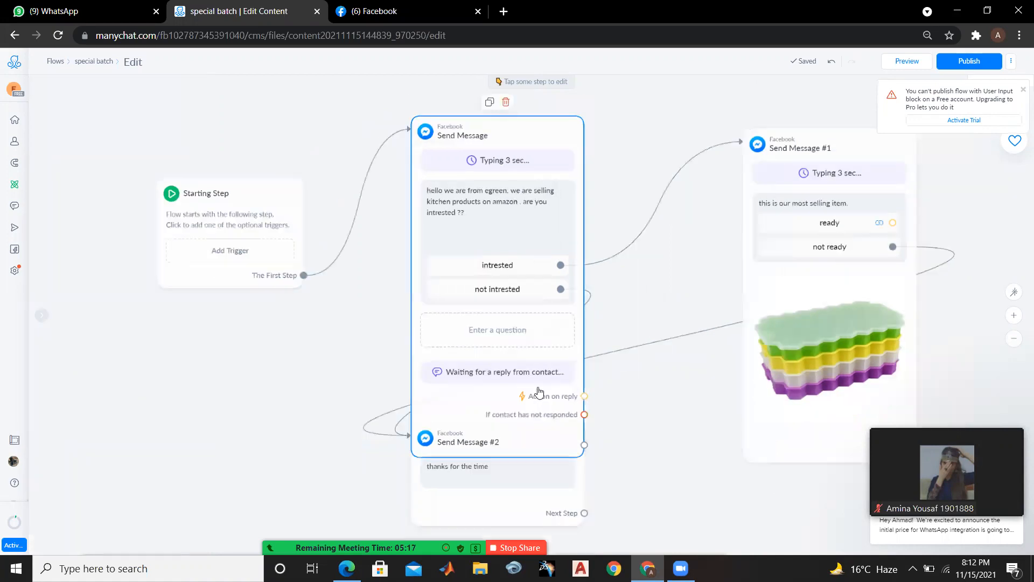
{"action": "left_click", "coordinate": [537, 388]}
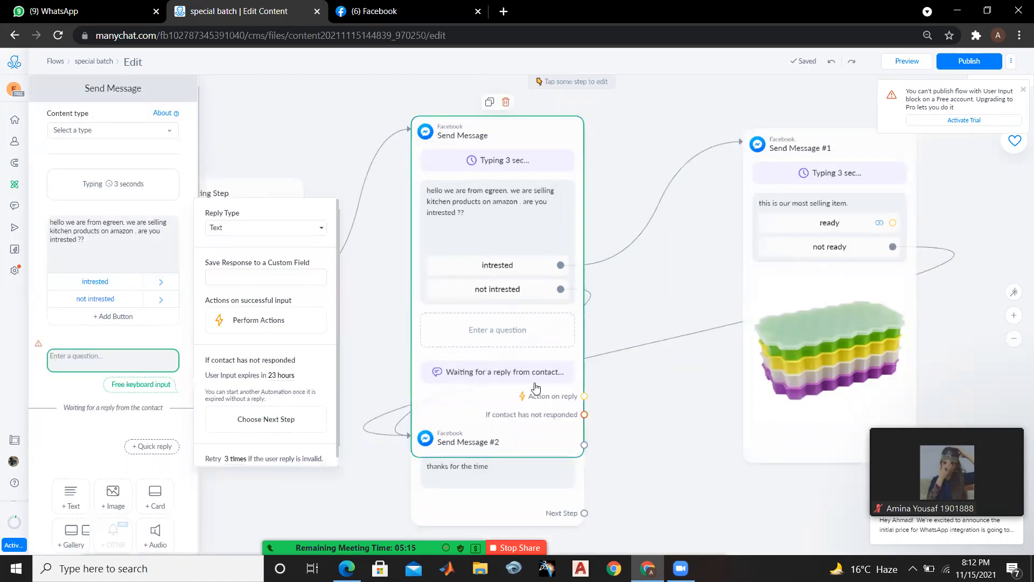
{"action": "key", "text": "ctrl+z"}
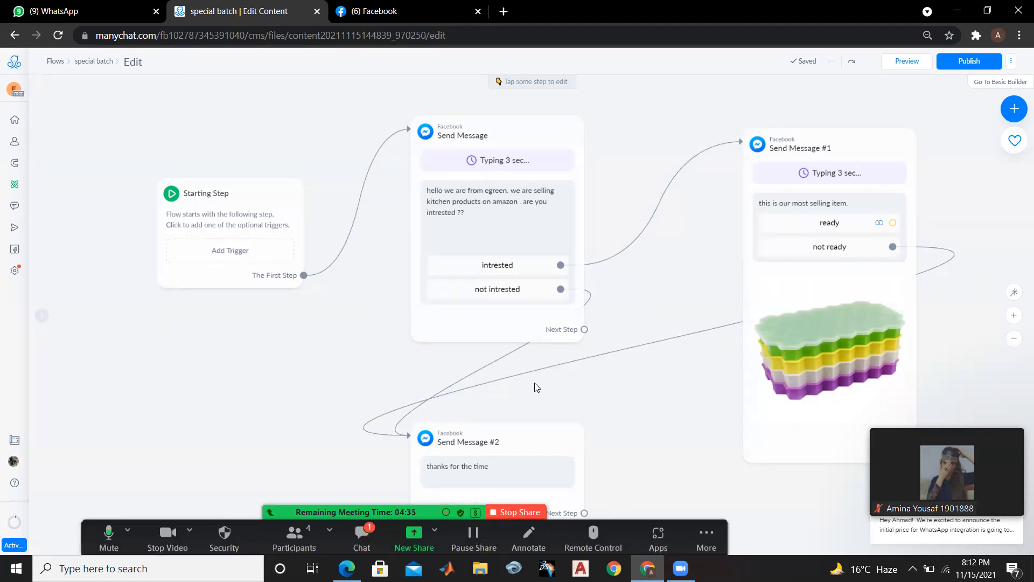
Check the Zoom meeting chat repeatedly for new participant replies, minimizing the chat window each time
{"action": "left_click", "coordinate": [366, 533]}
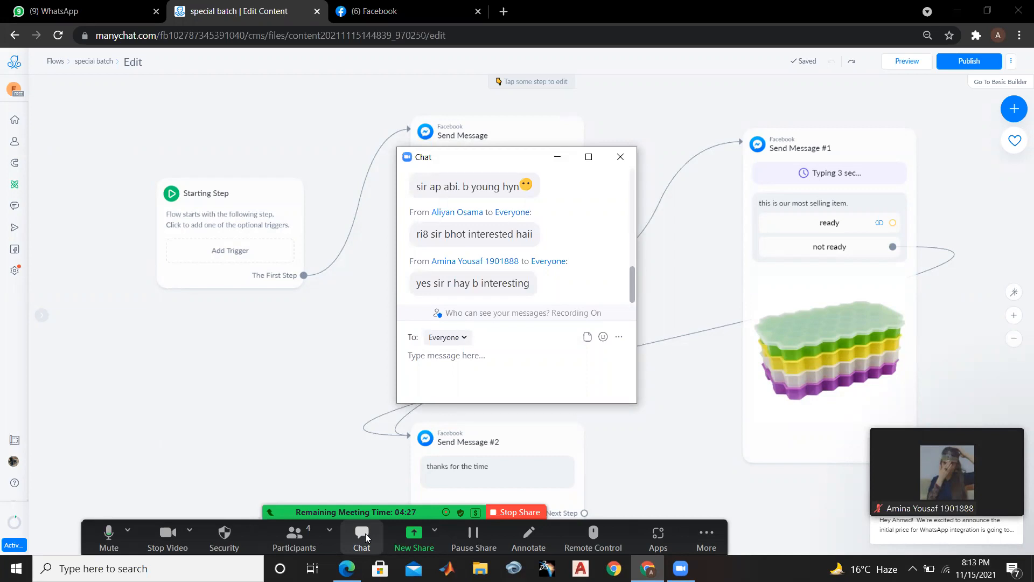
{"action": "left_click", "coordinate": [557, 158]}
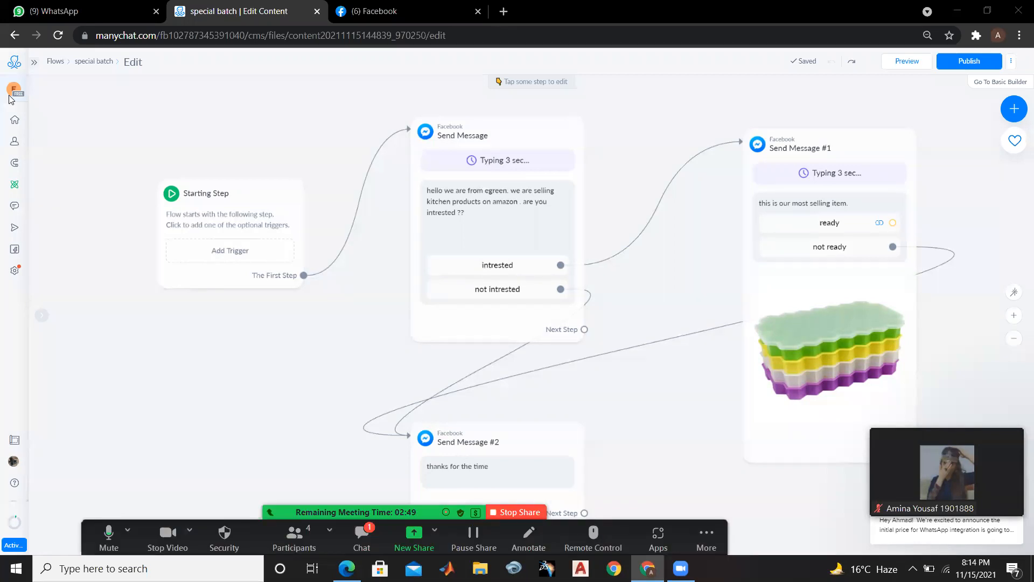
{"action": "left_click", "coordinate": [371, 543]}
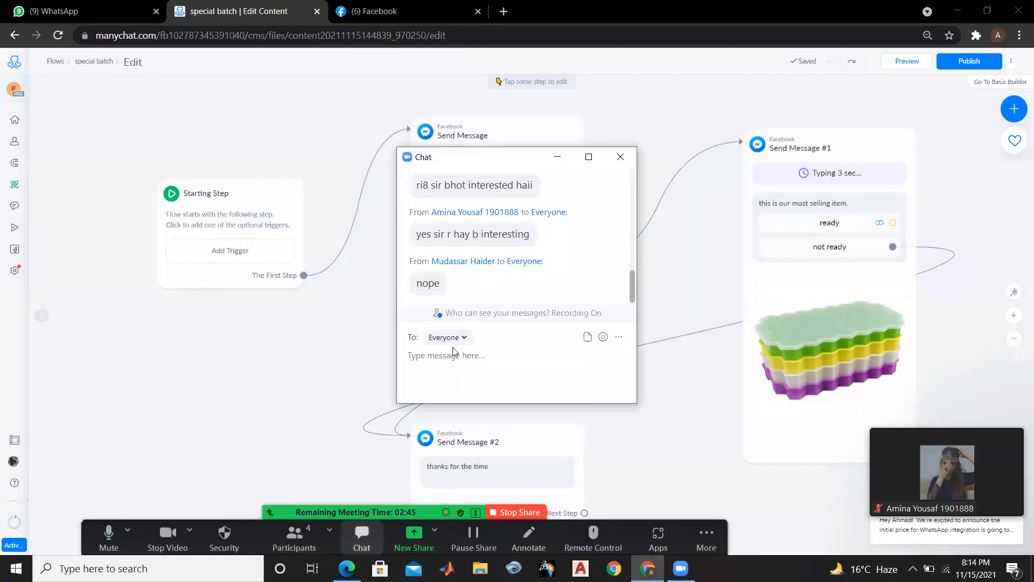
{"action": "left_click", "coordinate": [558, 158]}
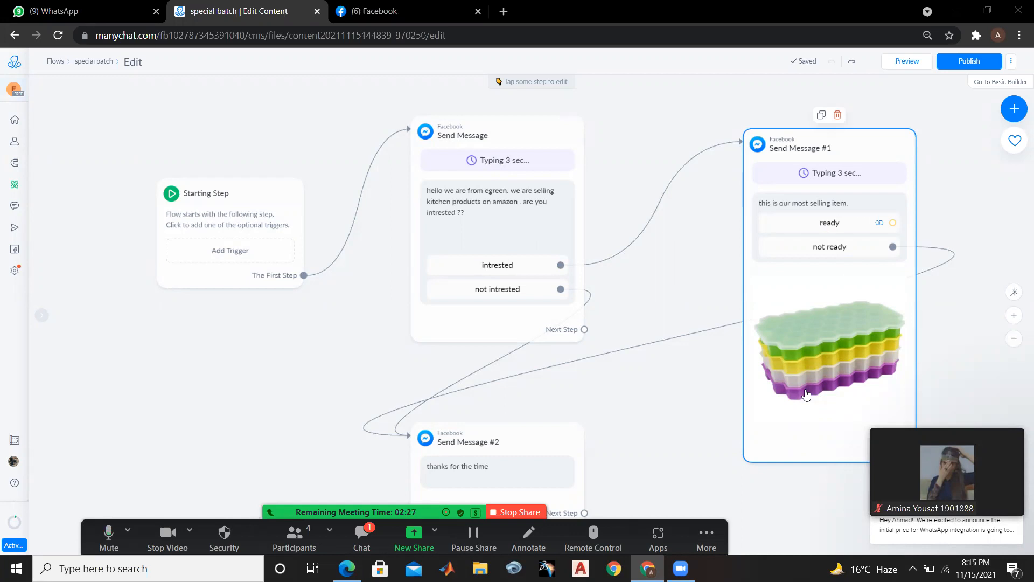
{"action": "left_click", "coordinate": [361, 530]}
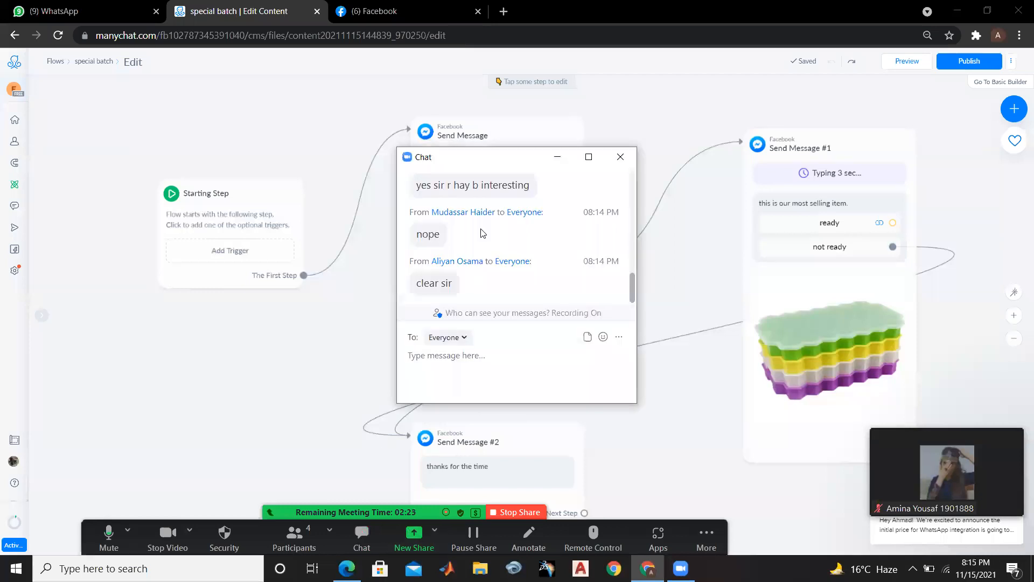
{"action": "left_click", "coordinate": [562, 157]}
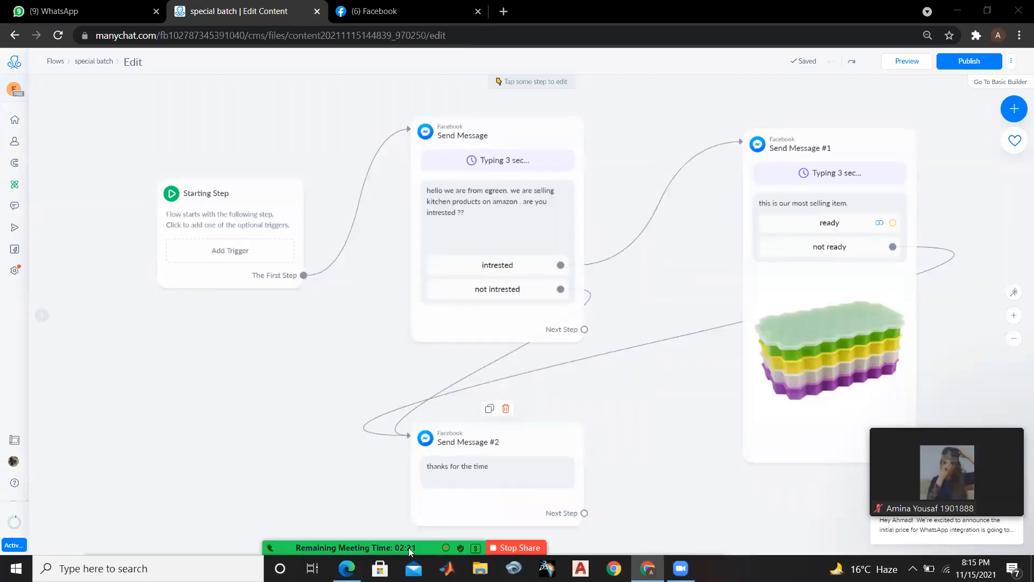
Read the closing messages in the meeting chat, dismiss it, and open the further meeting options to reach End
{"action": "mouse_move", "coordinate": [409, 550]}
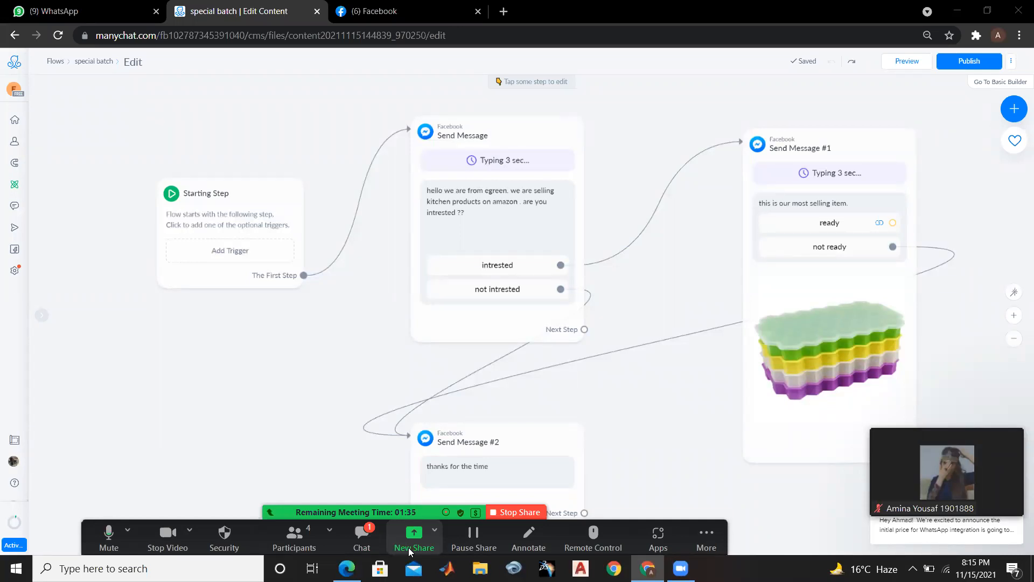
{"action": "left_click", "coordinate": [375, 553]}
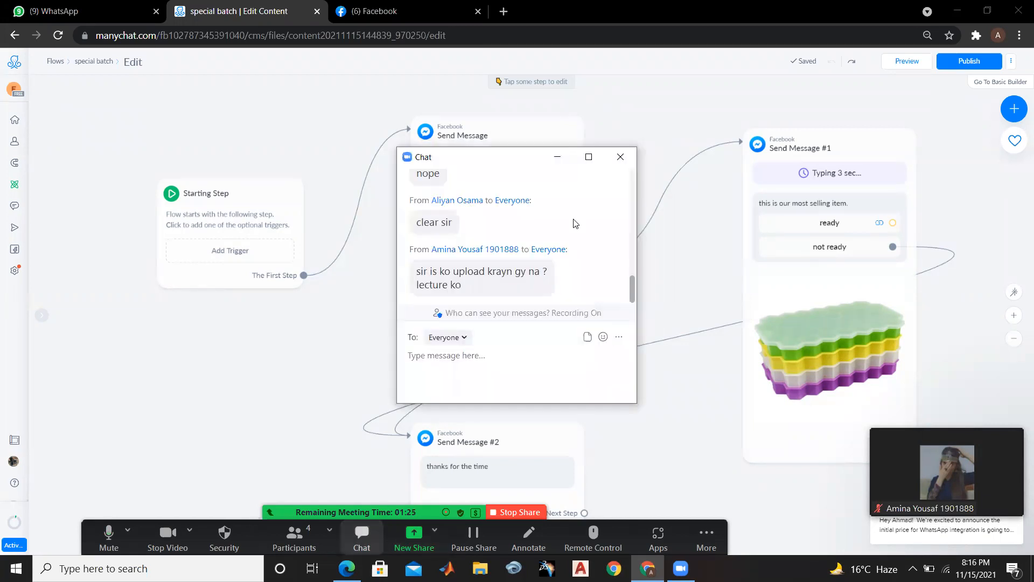
{"action": "left_click", "coordinate": [383, 538]}
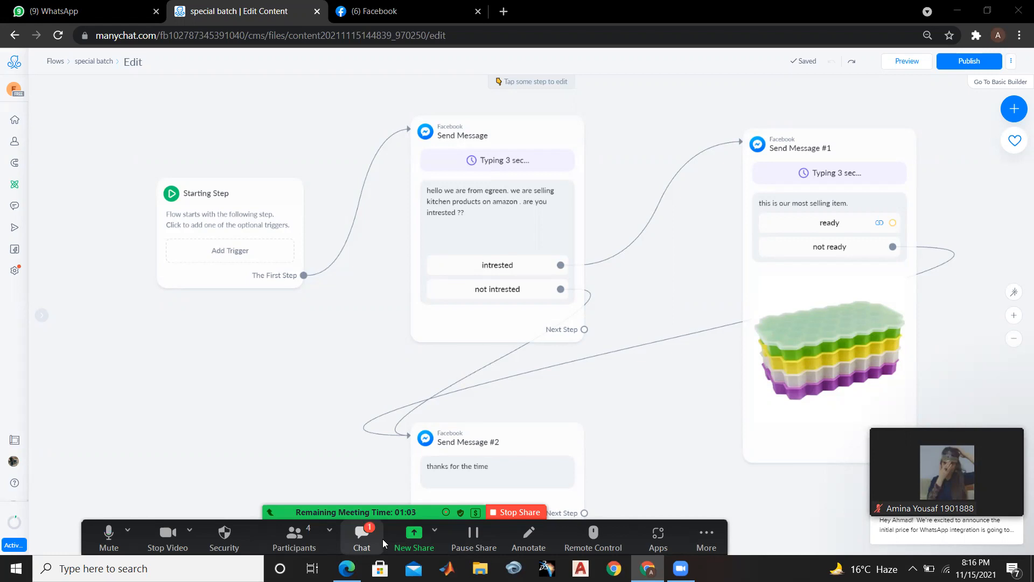
{"action": "left_click", "coordinate": [382, 539]}
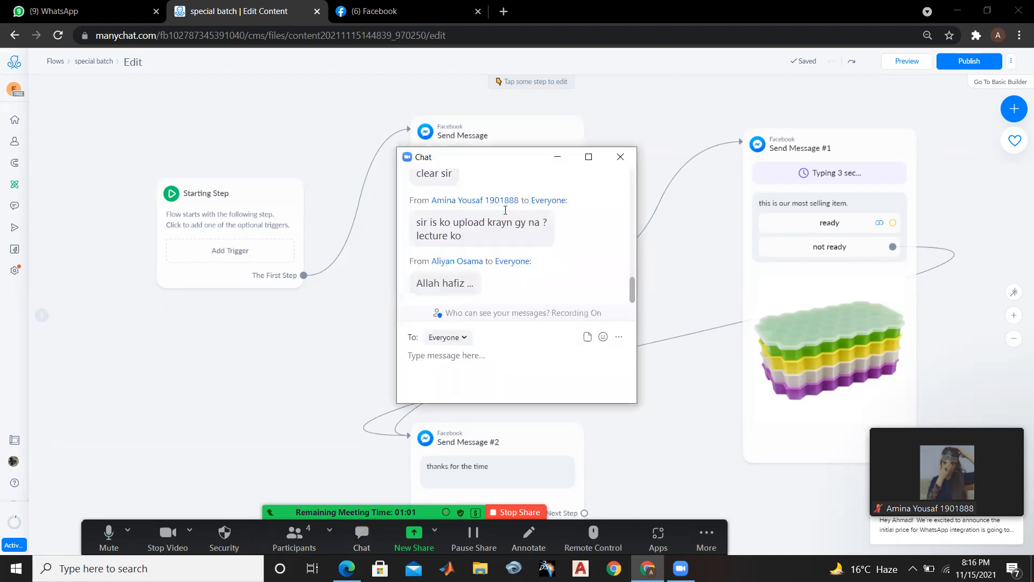
{"action": "left_click", "coordinate": [443, 485]}
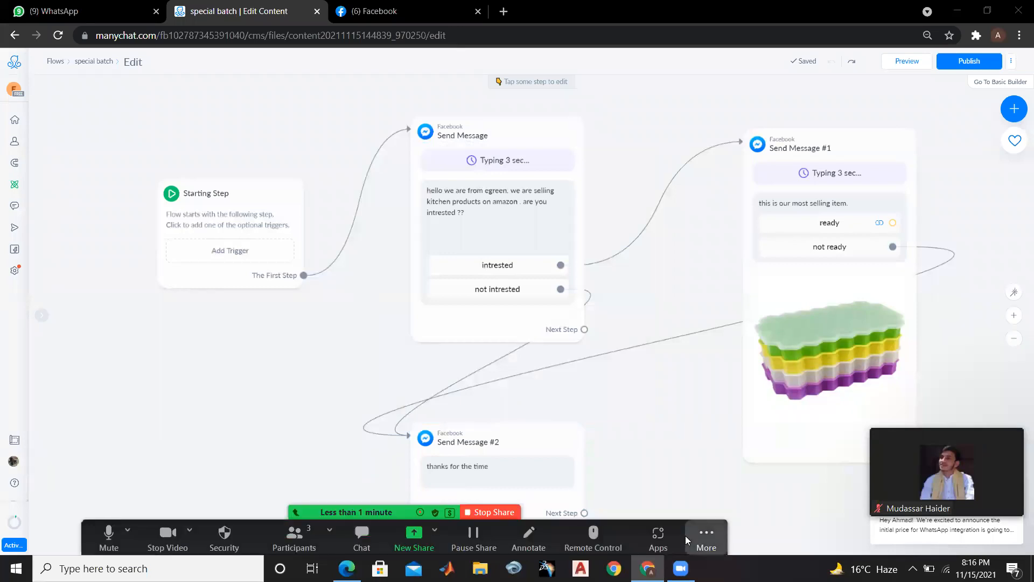
{"action": "left_click", "coordinate": [701, 536]}
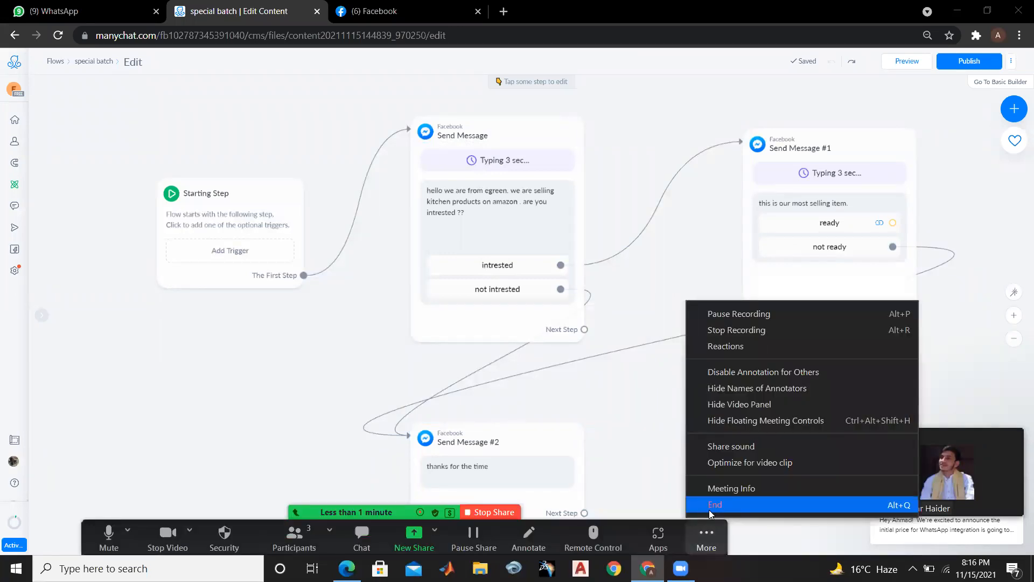